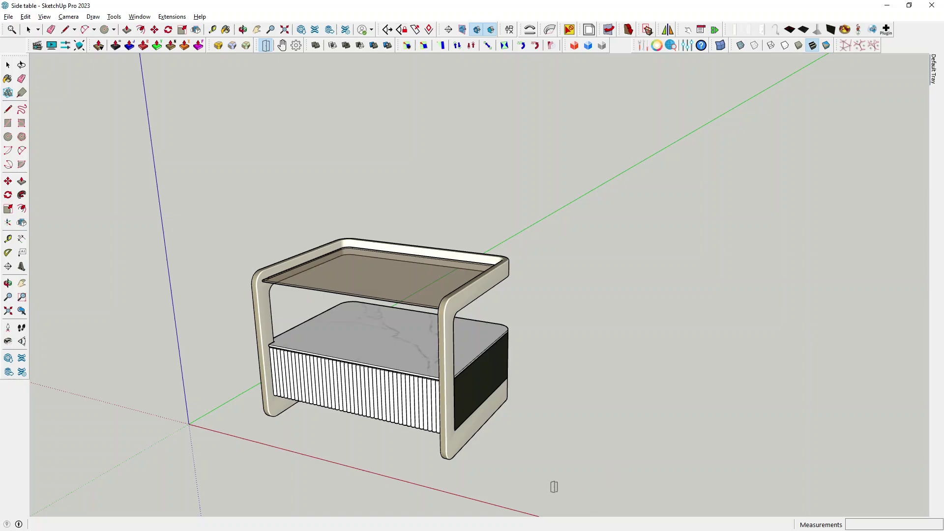
Step: Play the drawer's slide-open and slide-closed animation while orbiting around the finished side table
scroll(477, 480, up, 2)
click(377, 402)
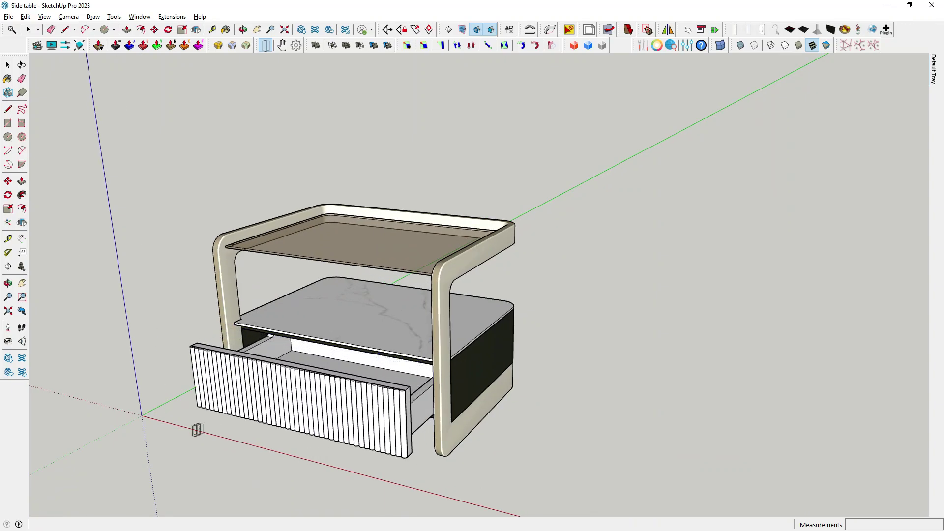
mouse_move(196, 430)
middle_down()
mouse_move(148, 459)
mouse_move(131, 489)
middle_up()
click(248, 439)
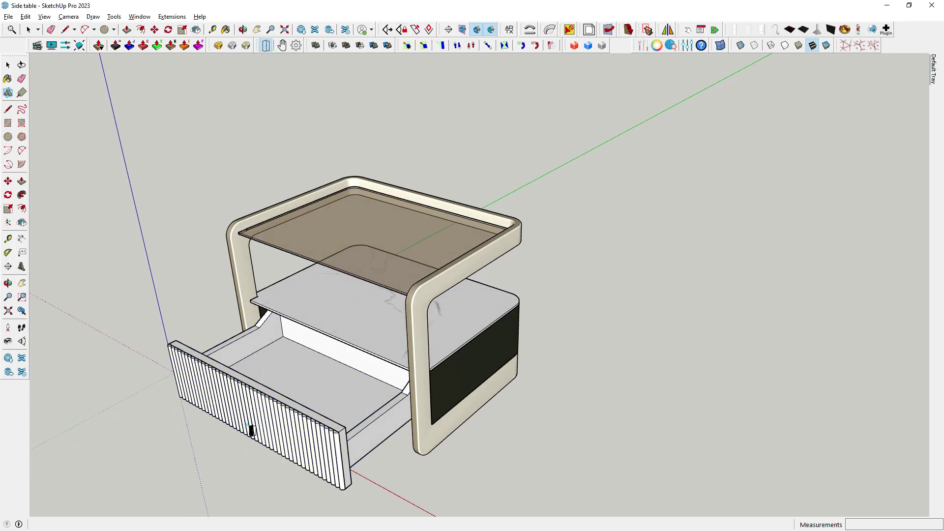
middle_drag(211, 459, 356, 448)
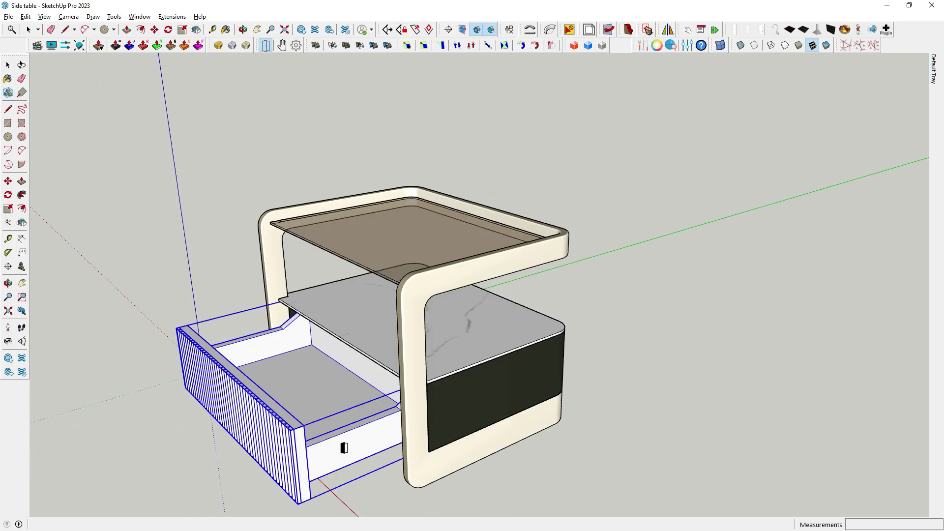
click(334, 444)
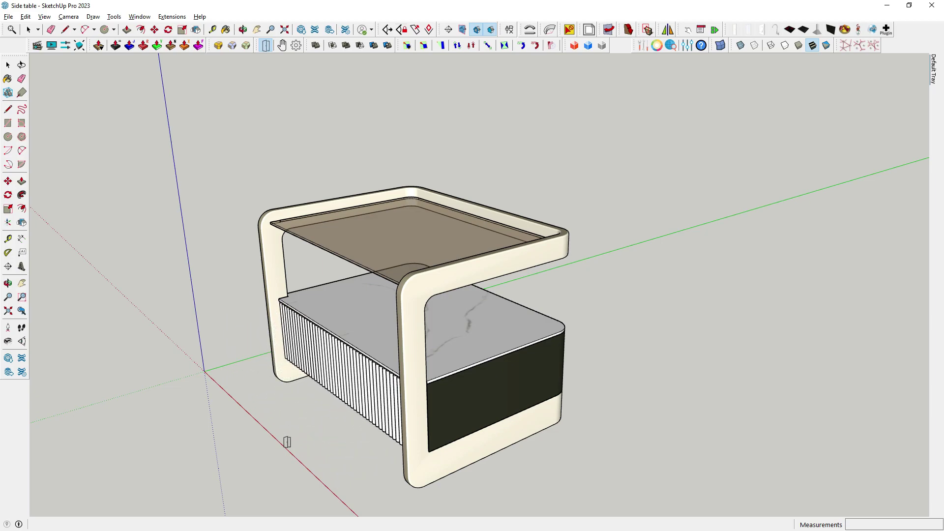
middle_drag(286, 424, 386, 443)
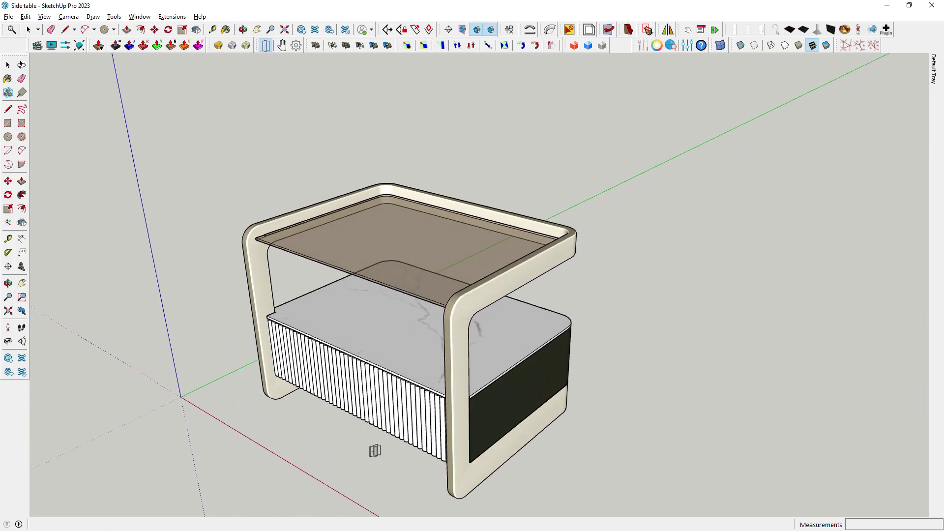
scroll(487, 340, up, 3)
Step: Draw a 2' by 18" rectangle on the ground starting near the origin
scroll(480, 311, up, 2)
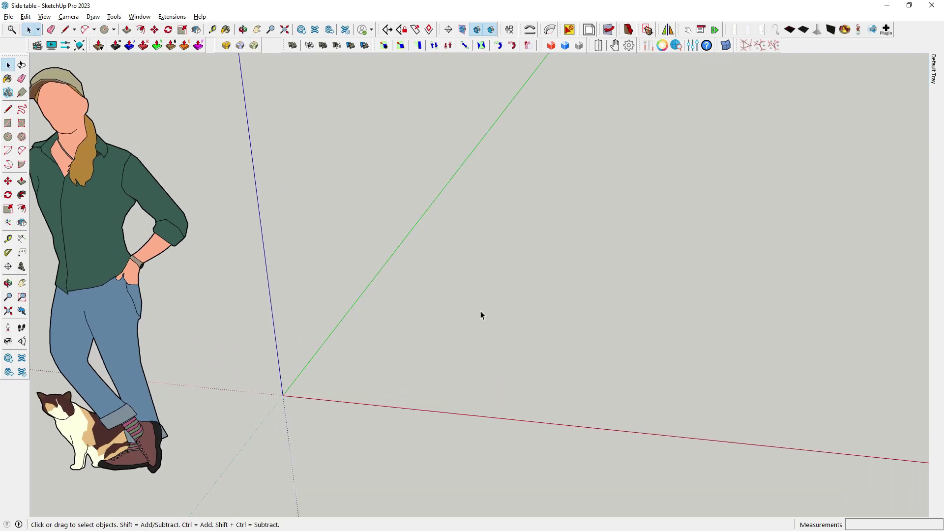
middle_drag(481, 315, 506, 333)
key(r)
scroll(327, 295, up, 3)
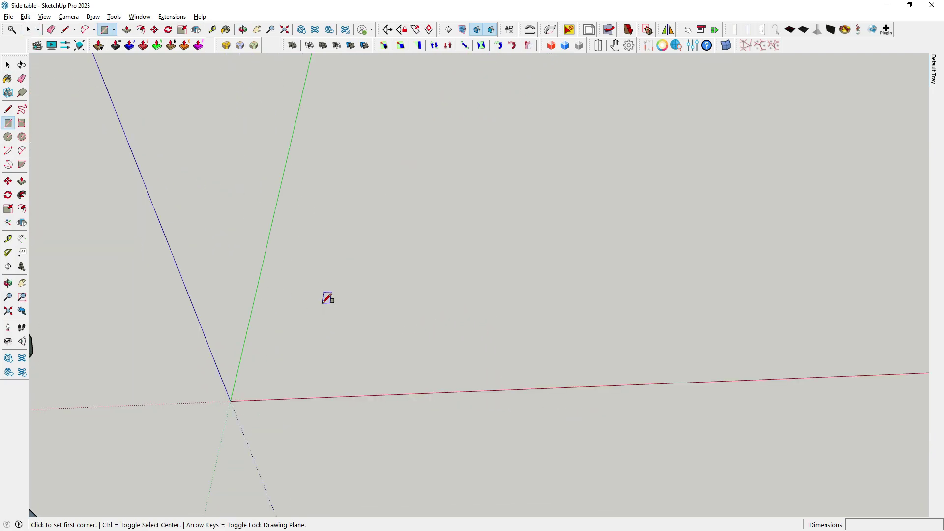
click(304, 284)
text(2',16)
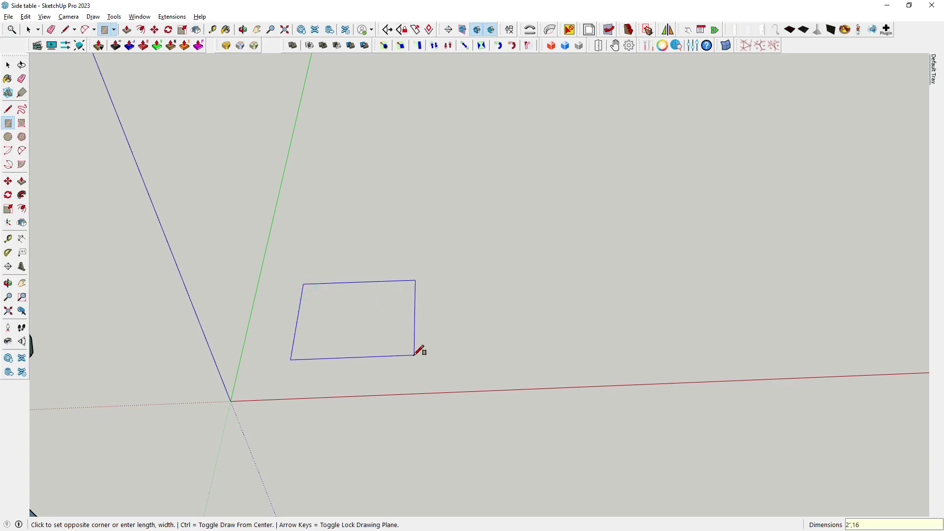
text(")
key(Return)
key(space)
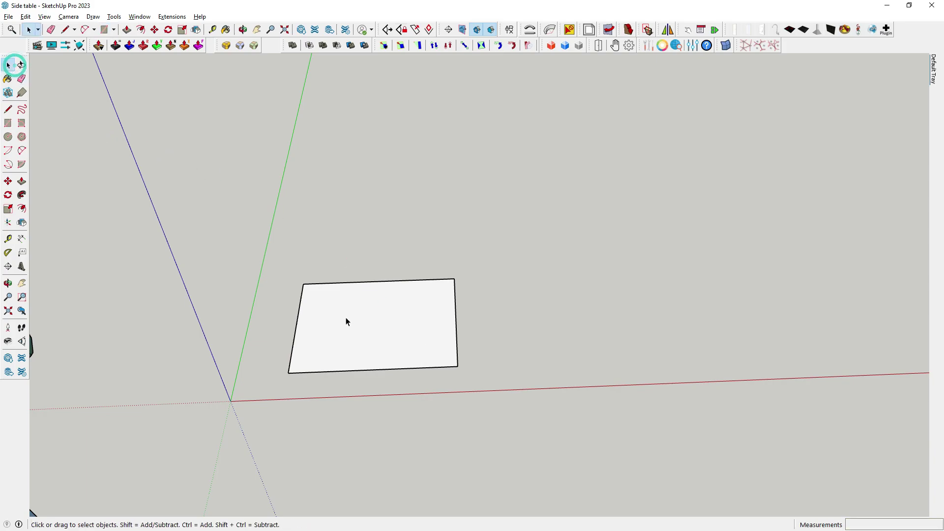
Step: Select the new face, view it from another angle, then clear the selection
click(345, 321)
mouse_move(346, 320)
middle_down()
mouse_move(413, 368)
mouse_move(387, 290)
mouse_move(406, 350)
middle_up()
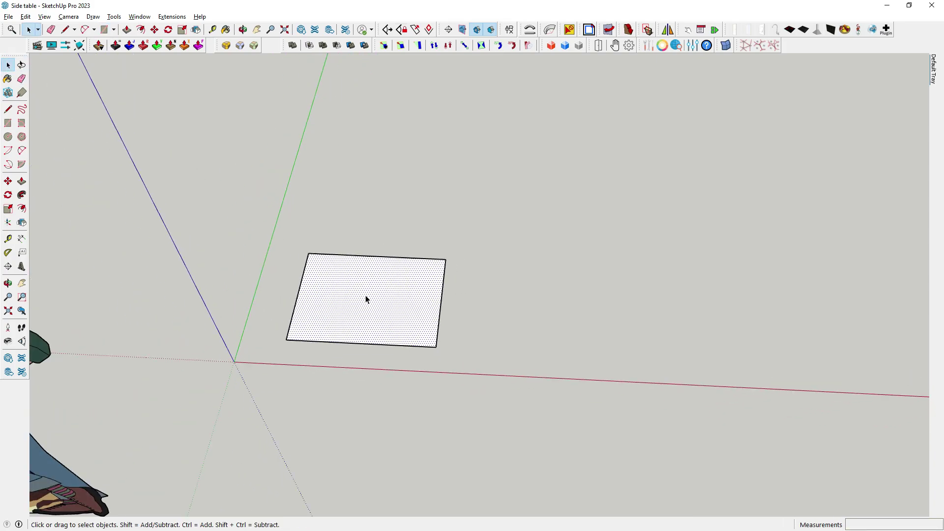
scroll(312, 316, up, 1)
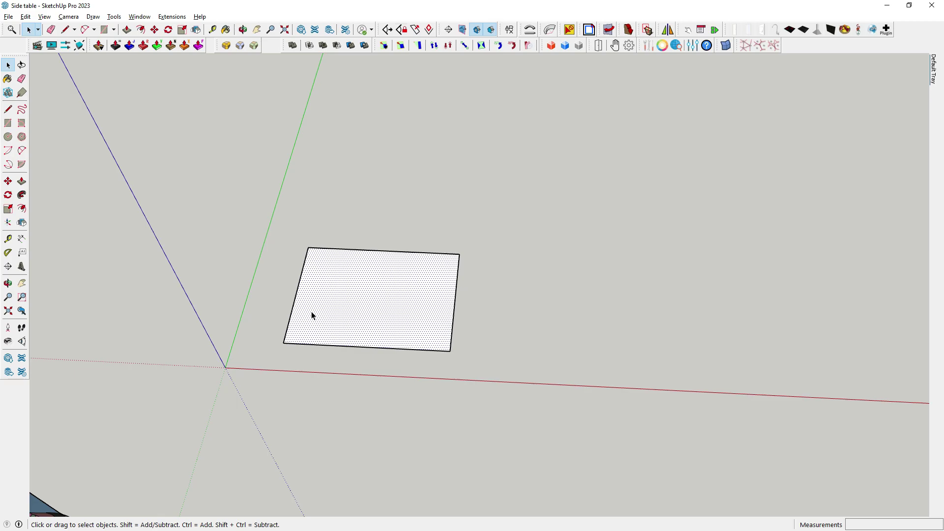
scroll(325, 279, up, 2)
click(547, 335)
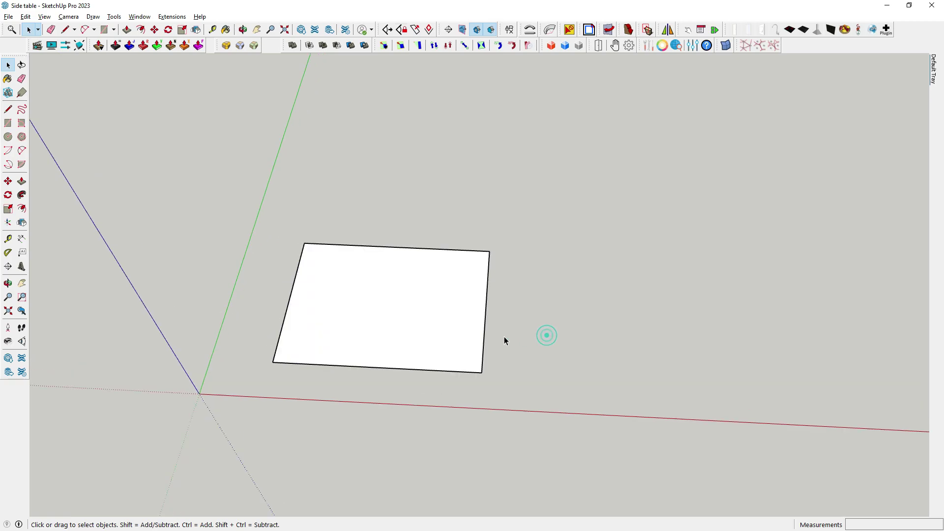
Step: Group the base face and draw a small rectangle on top of it
right_click(429, 348)
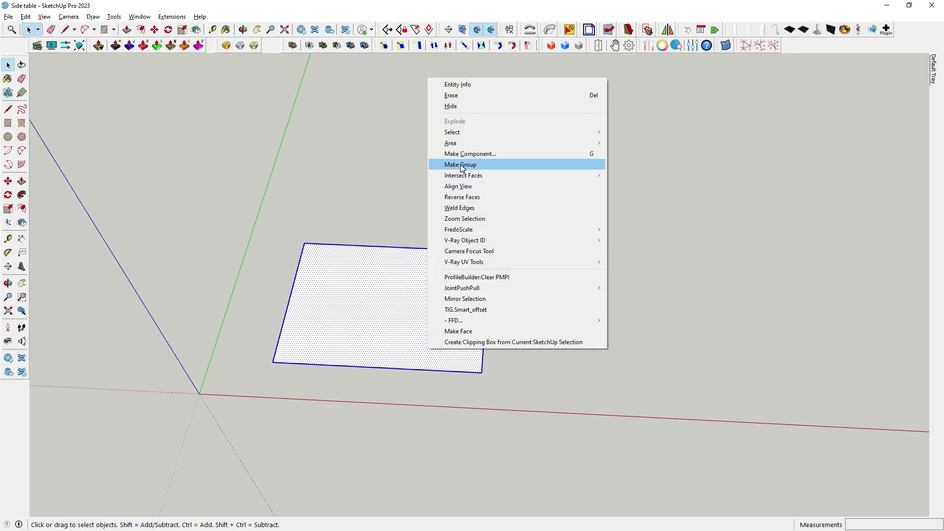
click(385, 237)
key(r)
scroll(345, 295, up, 2)
click(331, 268)
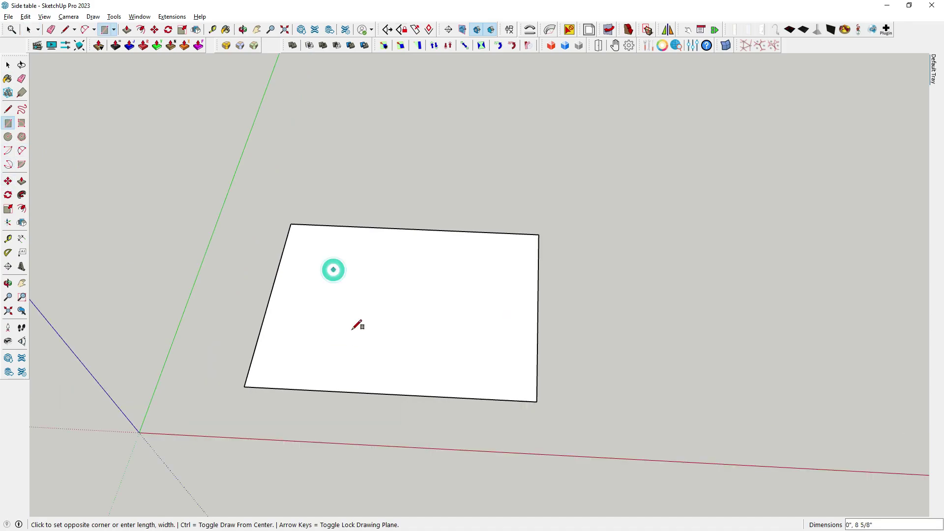
scroll(359, 322, up, 2)
scroll(348, 290, up, 3)
text(.75,)
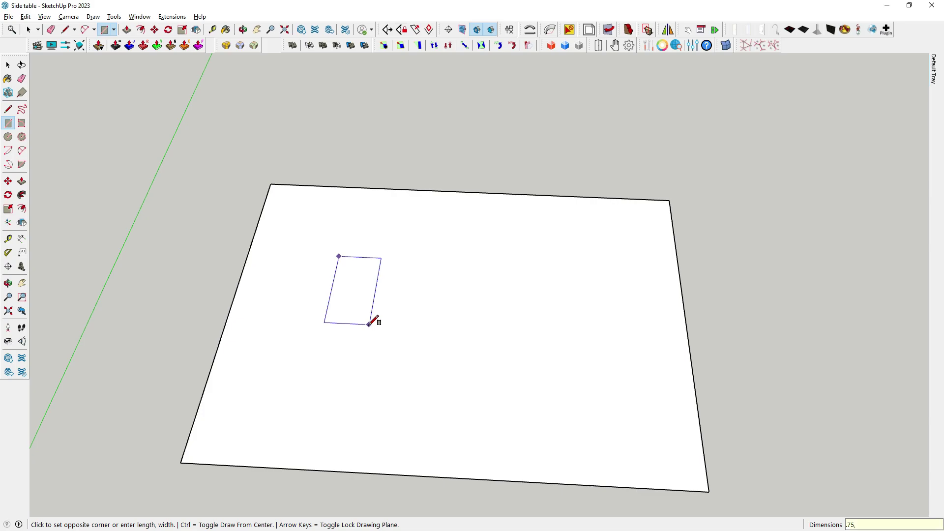
key(Return)
key(space)
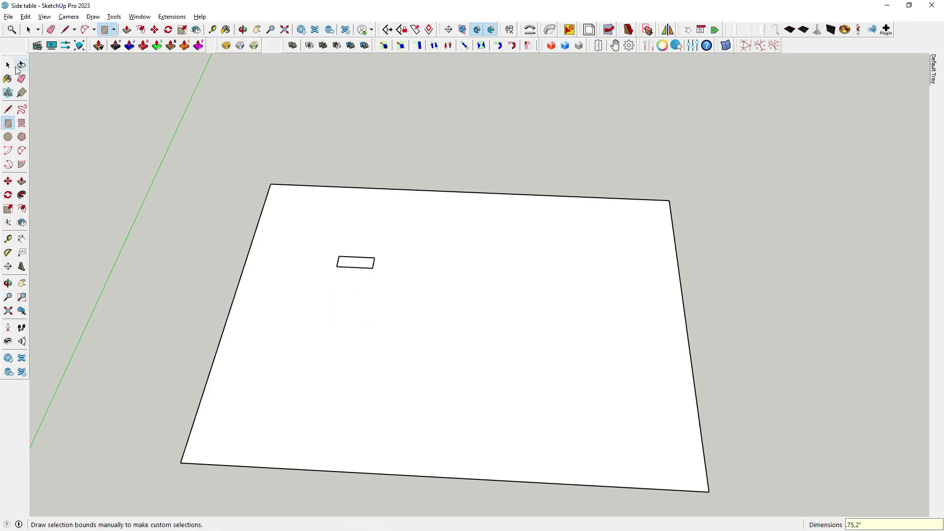
Step: Make the small rectangle its own group
click(363, 259)
right_click(357, 262)
click(402, 347)
scroll(364, 274, up, 3)
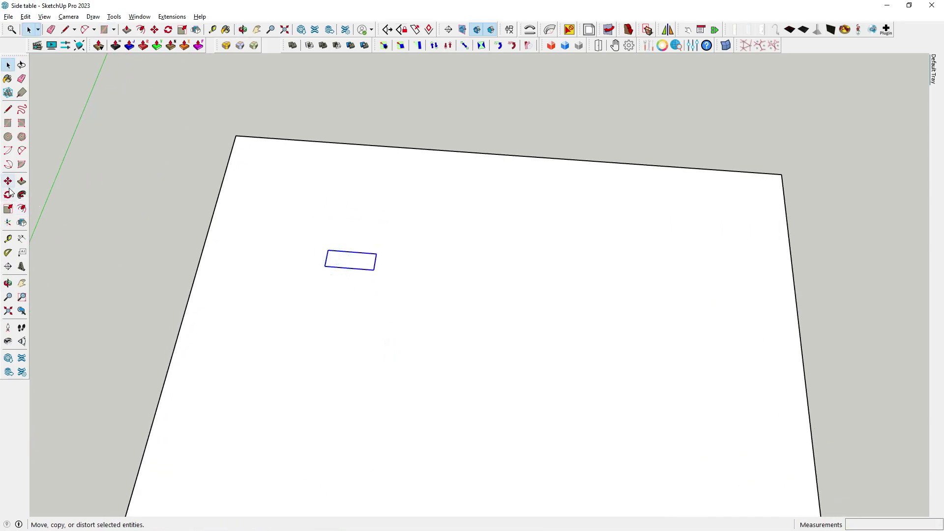
Step: Rotate the small group 90° and move it to the face's front-left corner
click(7, 195)
click(374, 270)
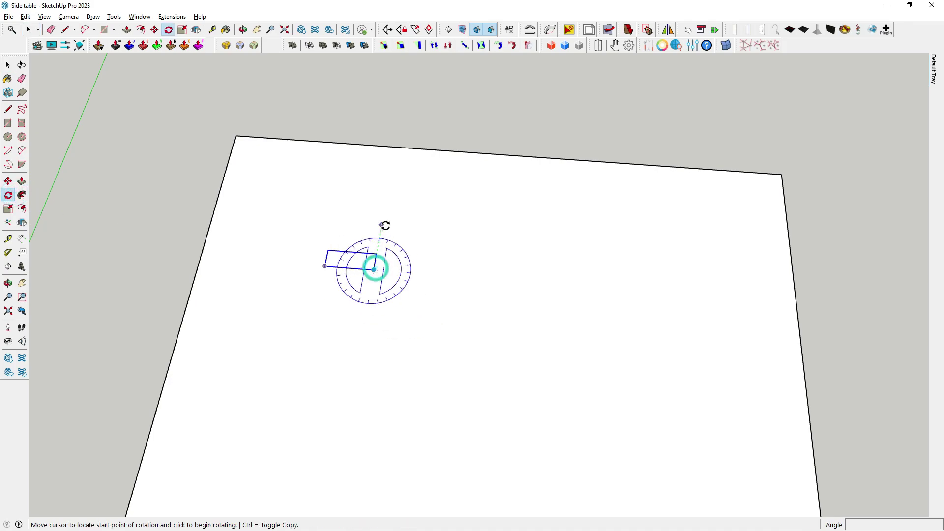
click(383, 224)
click(464, 279)
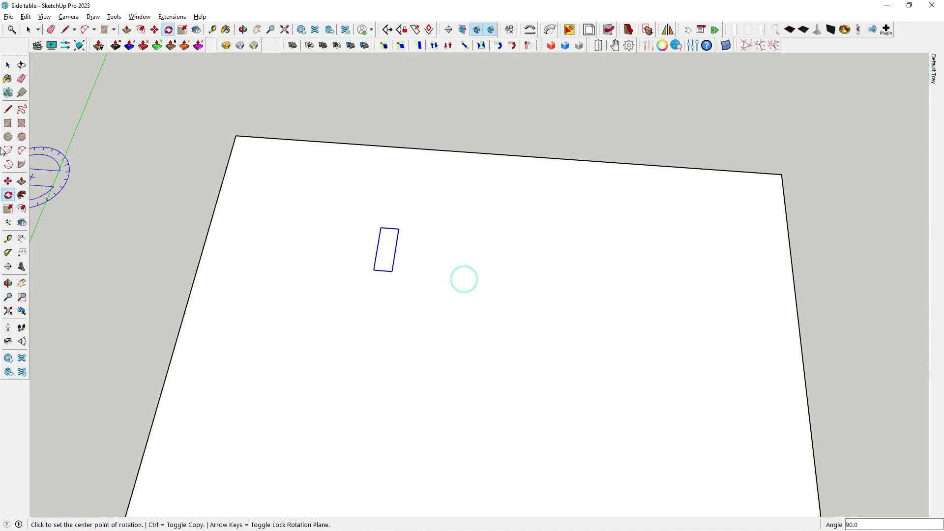
click(8, 181)
scroll(384, 230, down, 5)
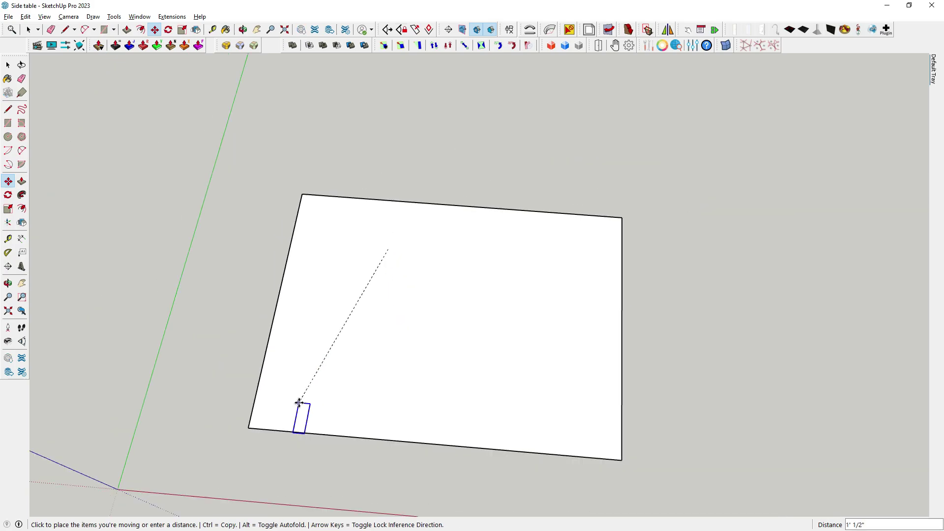
scroll(301, 411, up, 5)
mouse_move(206, 433)
middle_down()
mouse_move(301, 389)
mouse_move(205, 329)
middle_up()
Step: Push/pull the small face upward into an upright post
key(space)
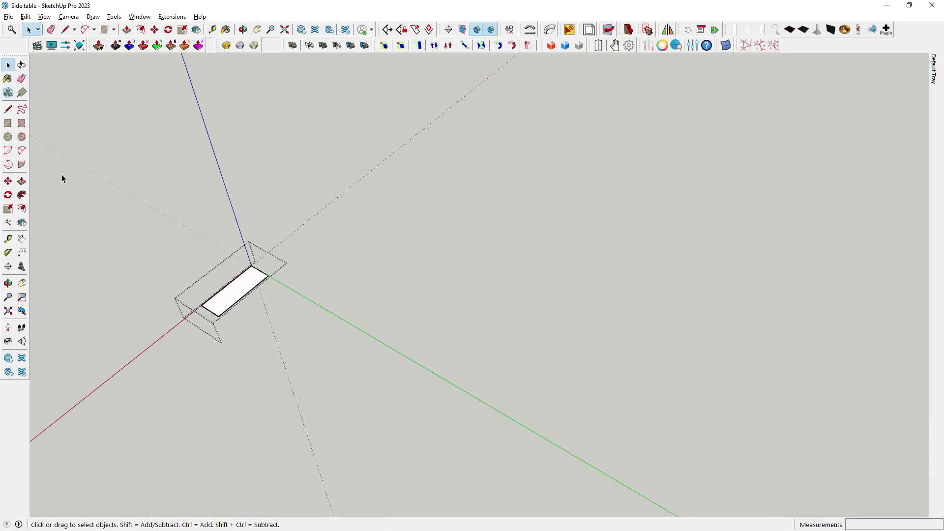
click(22, 182)
click(237, 282)
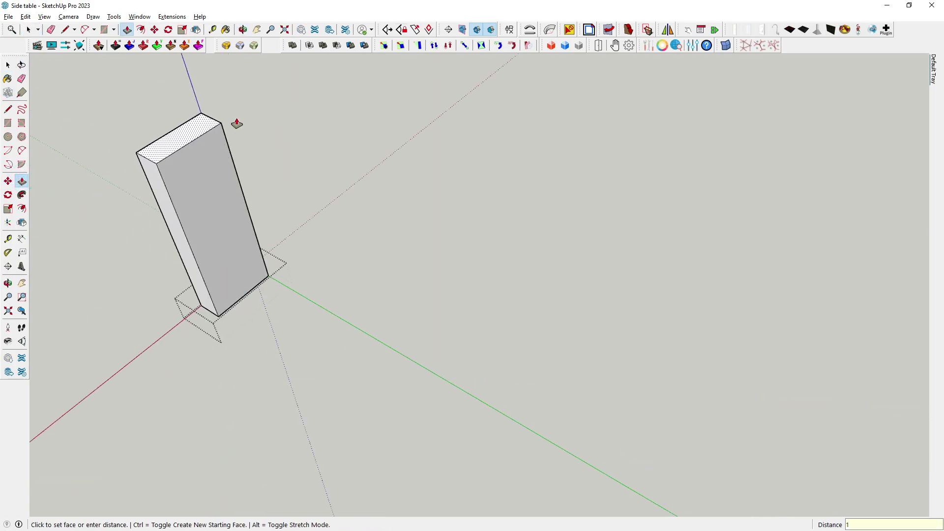
click(238, 124)
middle_drag(237, 124, 342, 226)
scroll(342, 225, up, 3)
Step: Extrude the post's top sideways into a 1' 4" rail
click(397, 191)
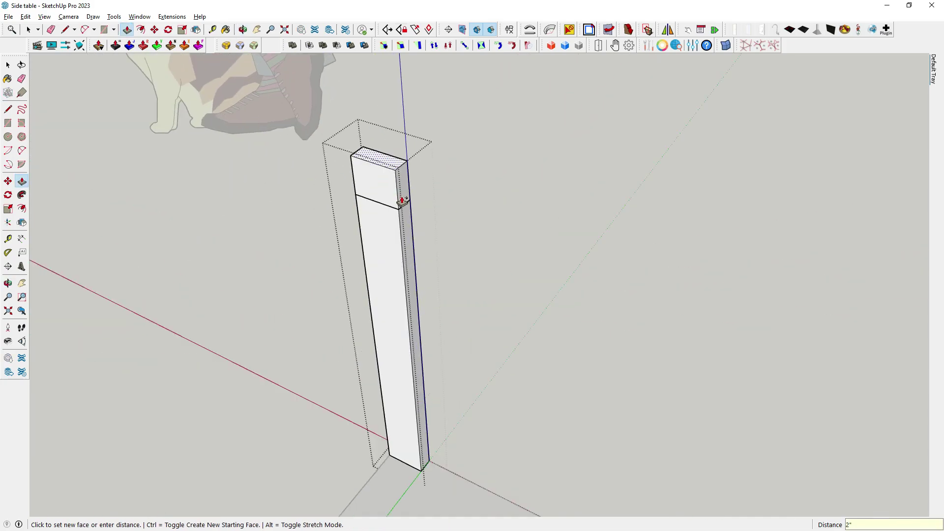
middle_drag(440, 222, 591, 399)
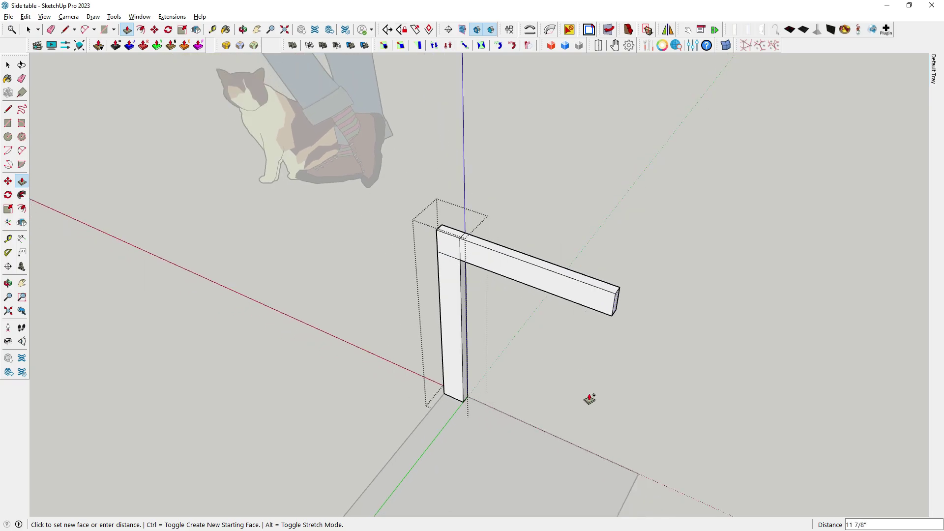
click(627, 478)
scroll(614, 238, up, 3)
scroll(613, 238, up, 3)
Step: Extend the rail's end face out to 2' 10"
click(630, 241)
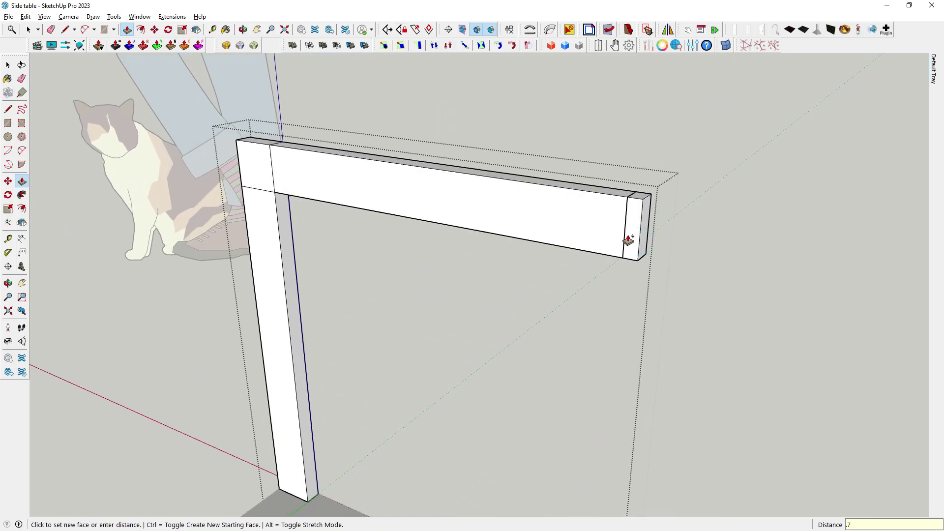
scroll(541, 300, down, 2)
scroll(559, 243, down, 3)
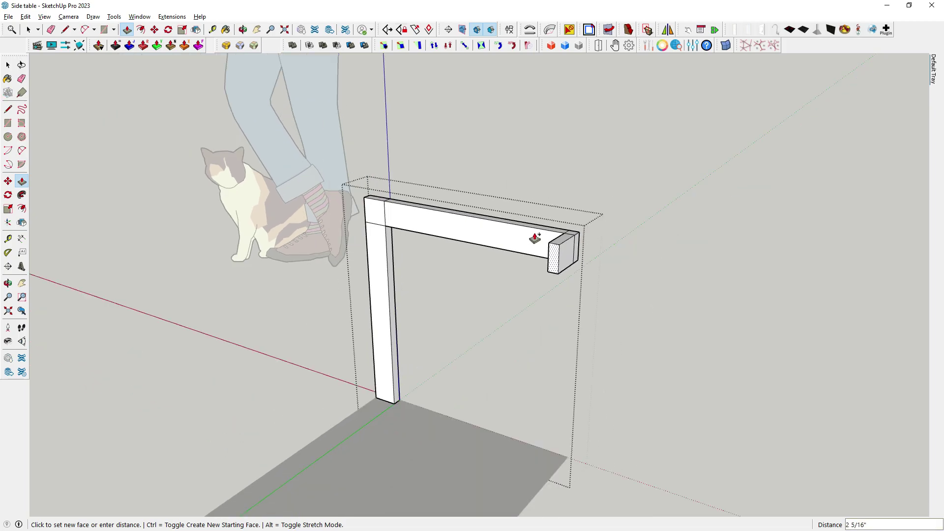
scroll(517, 359, down, 2)
click(439, 482)
mouse_move(438, 482)
middle_down()
mouse_move(654, 415)
mouse_move(657, 273)
middle_up()
Step: Add a new 0.75 segment to the rail end with Ctrl and extrude it further
click(672, 264)
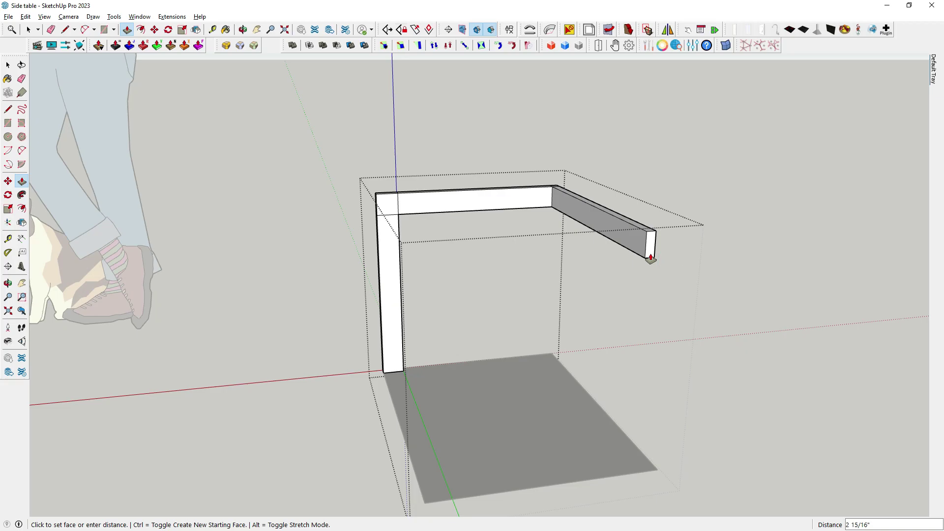
key(ctrl)
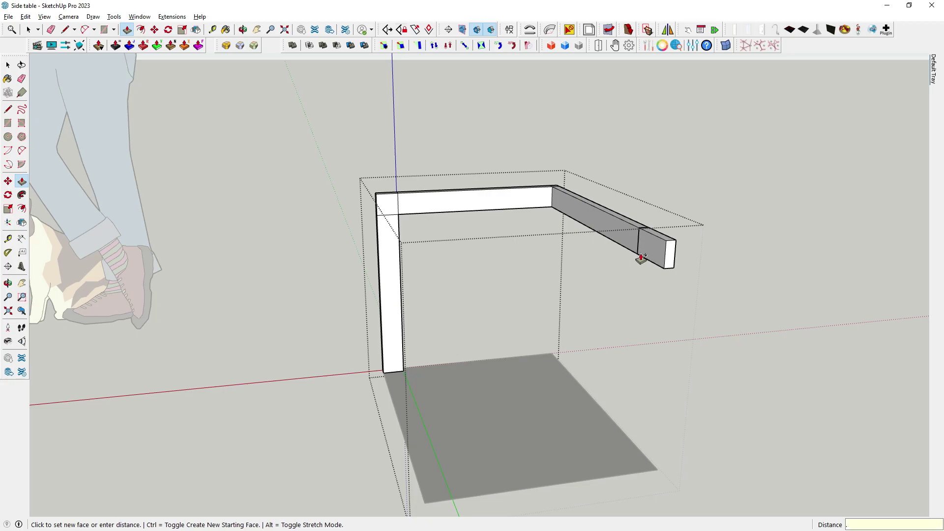
text(.75)
key(Return)
middle_drag(639, 268, 696, 232)
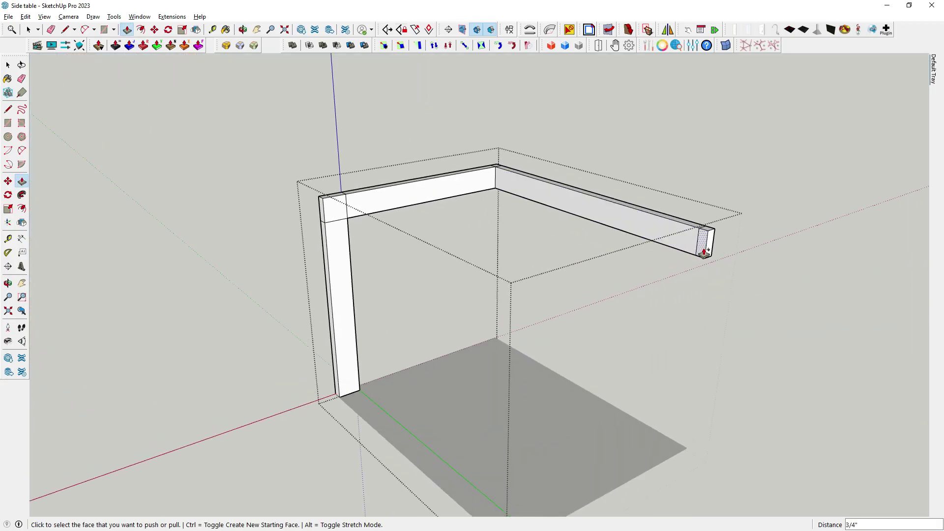
click(702, 248)
click(548, 475)
Step: Extrude the leg's bottom face and pull out the bottom rail
mouse_move(548, 475)
middle_down()
mouse_move(552, 184)
mouse_move(502, 472)
mouse_move(287, 377)
mouse_move(267, 413)
mouse_move(468, 502)
mouse_move(168, 481)
mouse_move(280, 459)
mouse_move(271, 428)
middle_up()
click(287, 376)
click(289, 348)
click(323, 411)
click(488, 499)
Step: Extend the bottom rail end from a new face with Ctrl, then select the whole frame
click(270, 428)
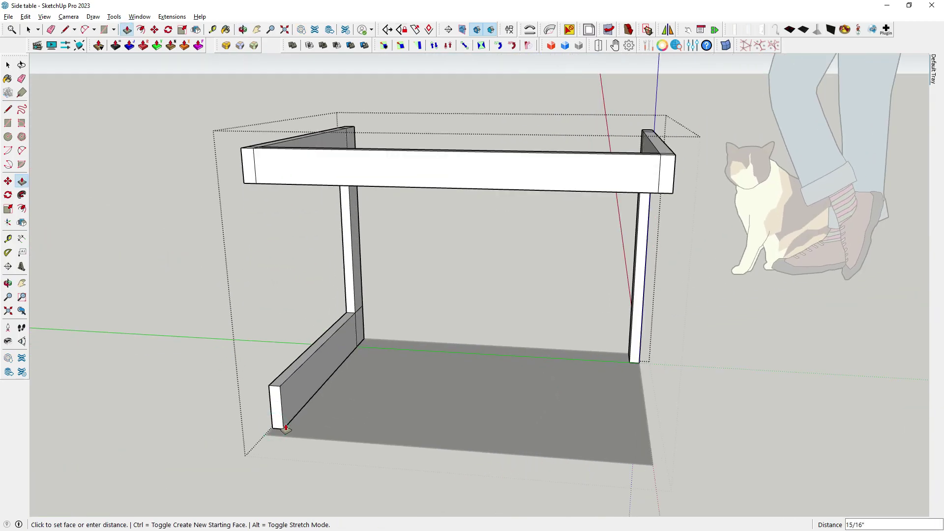
key(ctrl)
mouse_move(298, 426)
middle_down()
mouse_move(512, 449)
mouse_move(263, 455)
mouse_move(532, 428)
mouse_move(306, 389)
middle_up()
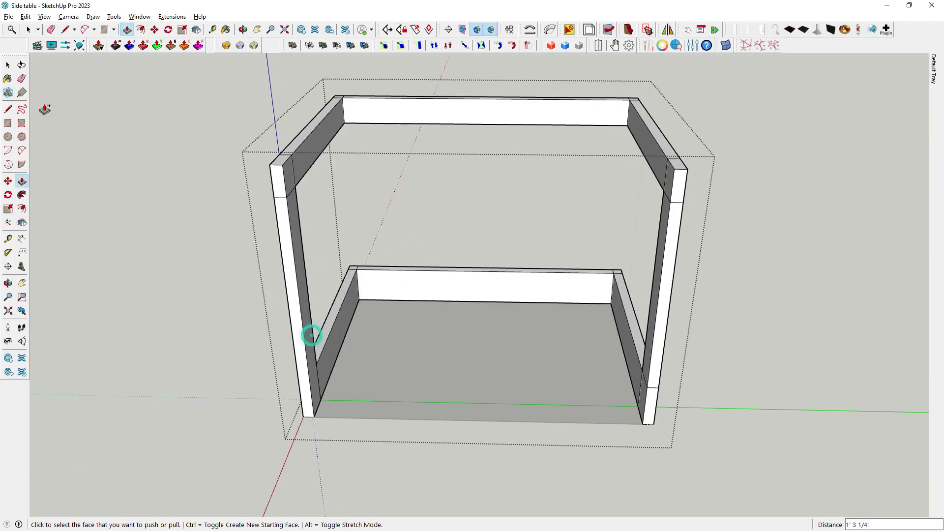
key(space)
mouse_move(312, 333)
middle_down()
mouse_move(330, 205)
mouse_move(302, 289)
mouse_move(297, 165)
middle_up()
click(302, 289)
click(22, 79)
Step: Erase the seam edge at the rail corner joint
scroll(316, 206, up, 3)
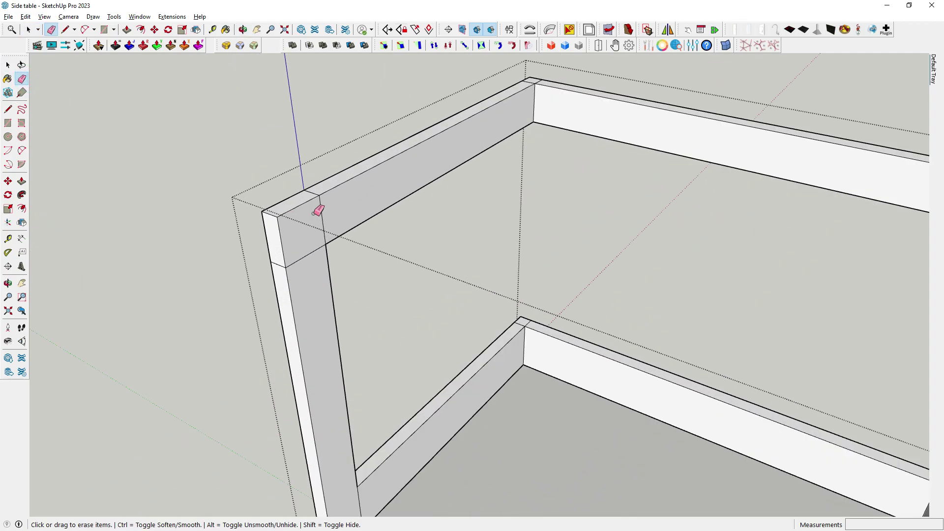
scroll(316, 192, up, 1)
click(317, 274)
scroll(290, 295, down, 2)
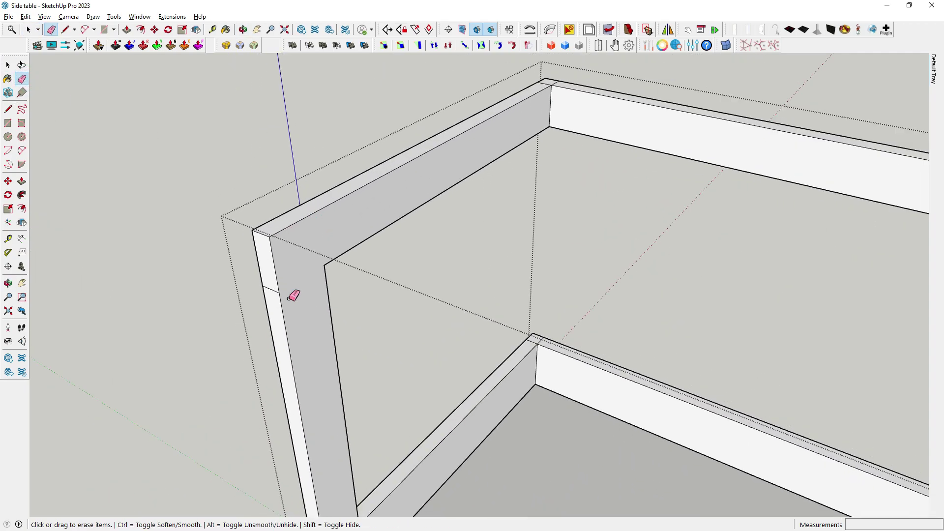
scroll(540, 421, down, 5)
Step: Zoom and orbit around the frame to reach the remaining corner joints
mouse_move(539, 421)
middle_down()
mouse_move(468, 388)
mouse_move(529, 290)
middle_up()
scroll(528, 291, up, 3)
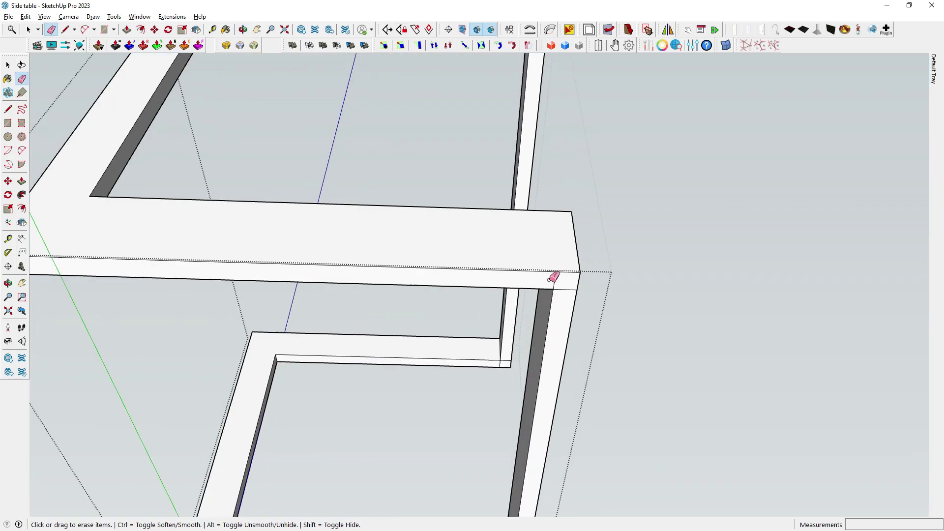
scroll(555, 276, up, 1)
scroll(531, 274, down, 3)
scroll(529, 462, up, 2)
scroll(529, 462, up, 2)
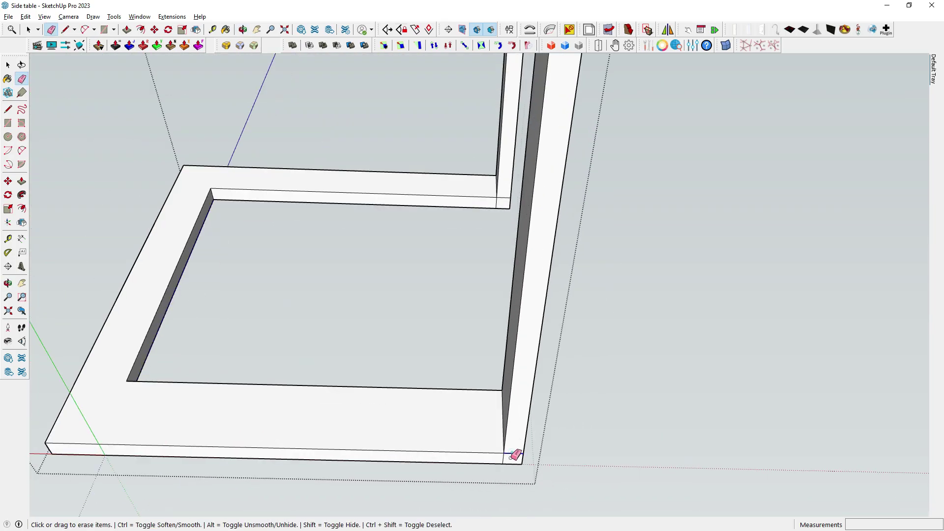
scroll(497, 241, up, 3)
scroll(511, 232, up, 1)
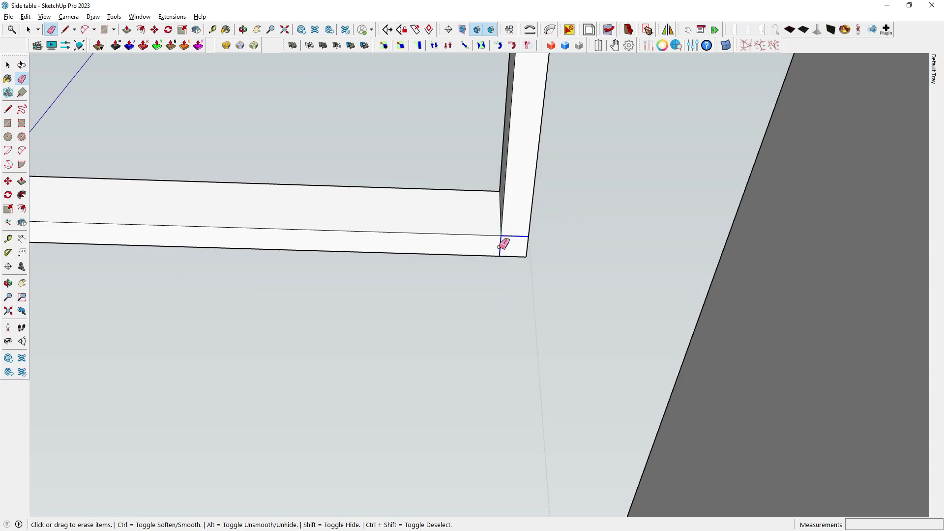
scroll(468, 397, down, 1)
scroll(465, 371, down, 1)
scroll(464, 258, down, 3)
scroll(453, 350, down, 2)
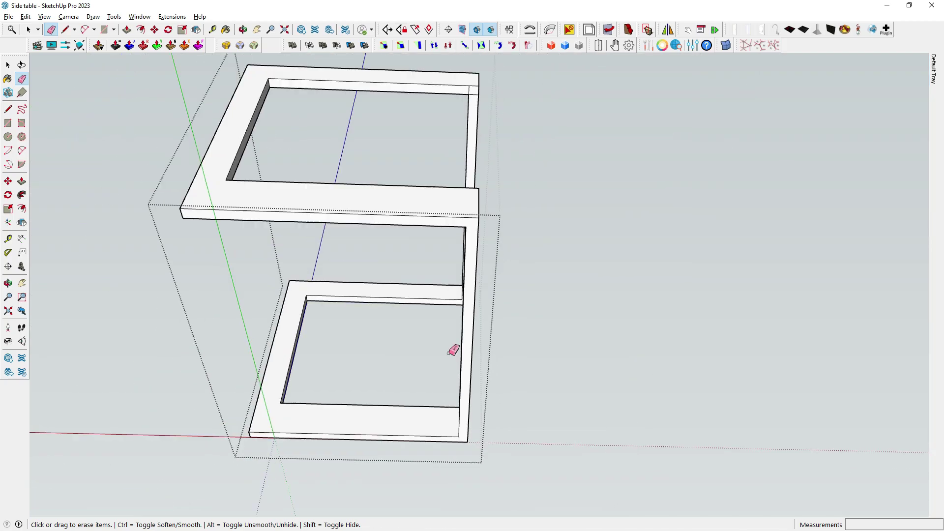
scroll(476, 76, up, 2)
scroll(463, 72, up, 2)
scroll(491, 173, down, 3)
scroll(491, 173, down, 2)
mouse_move(491, 173)
middle_down()
mouse_move(570, 367)
mouse_move(394, 322)
mouse_move(101, 152)
middle_up()
Step: Orbit and zoom in toward the frame's top-left corner from above
click(8, 64)
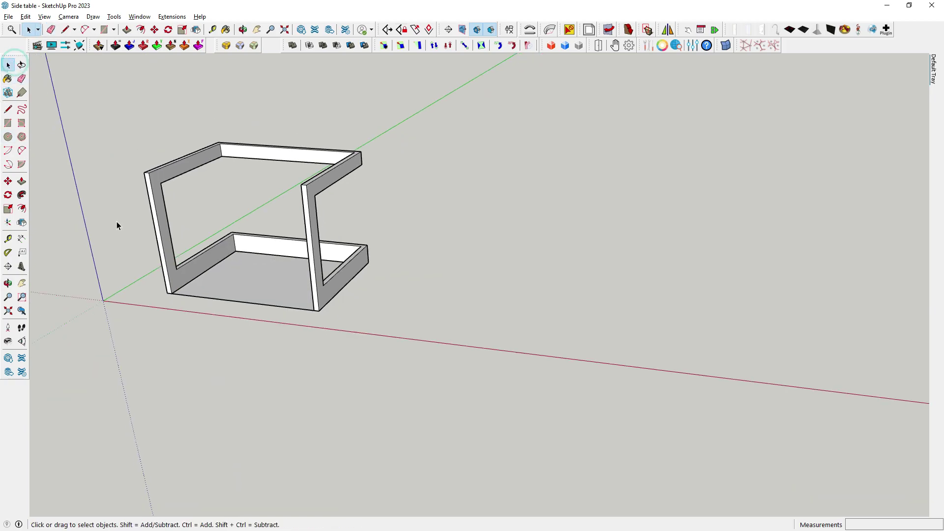
middle_drag(116, 221, 434, 241)
scroll(321, 316, down, 4)
scroll(294, 237, up, 3)
scroll(294, 238, up, 3)
middle_drag(293, 237, 289, 294)
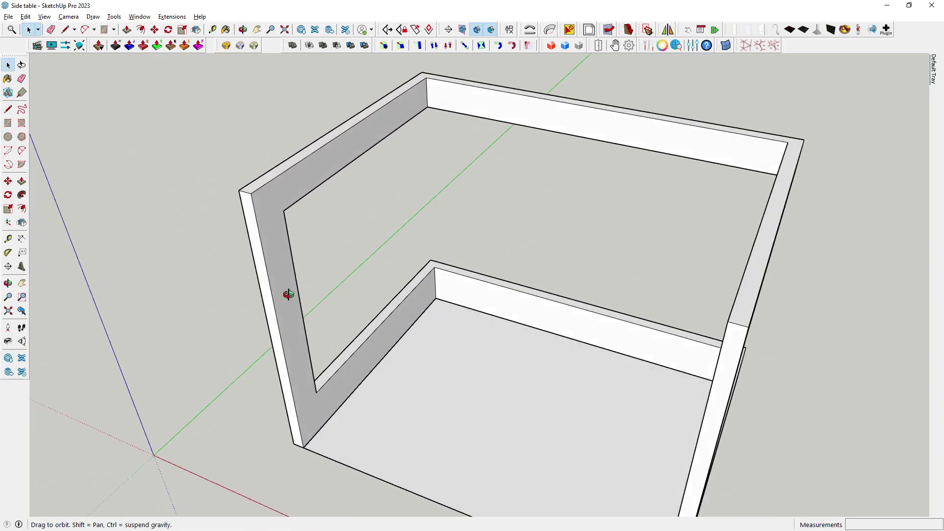
scroll(403, 233, down, 3)
scroll(412, 185, up, 3)
scroll(421, 176, up, 2)
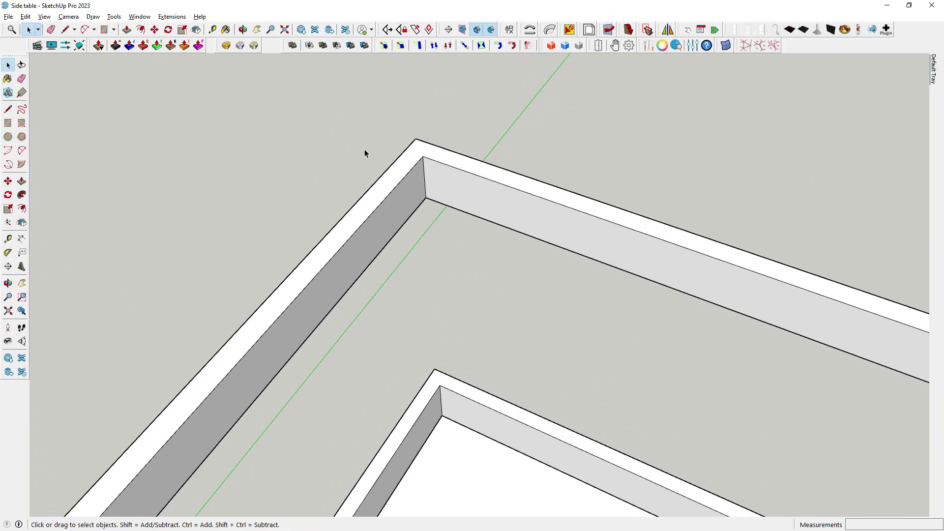
scroll(436, 174, down, 2)
scroll(260, 382, down, 3)
mouse_move(259, 382)
middle_down()
mouse_move(500, 371)
mouse_move(597, 243)
mouse_move(607, 346)
middle_up()
scroll(516, 270, up, 2)
scroll(463, 263, up, 1)
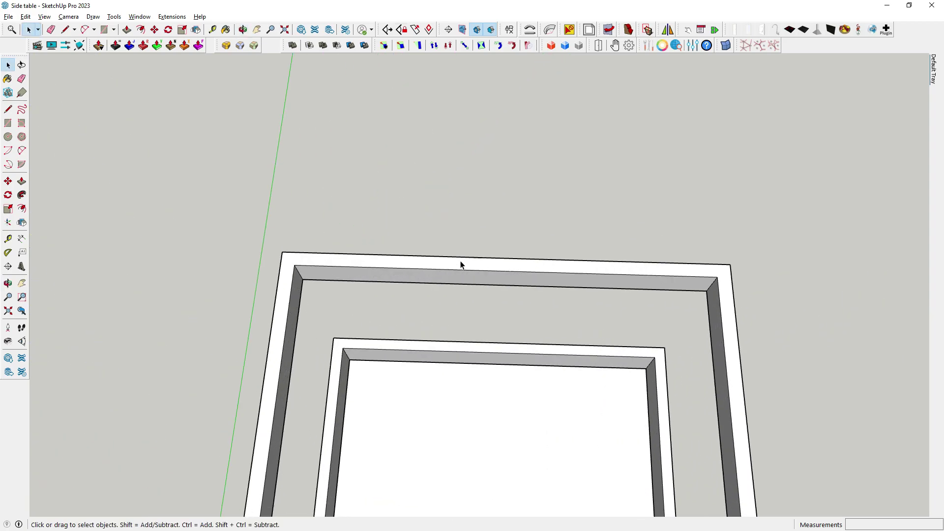
scroll(301, 268, up, 2)
scroll(282, 279, up, 1)
Step: Enter the frame group for editing, facing its top-left corner
double_click(282, 279)
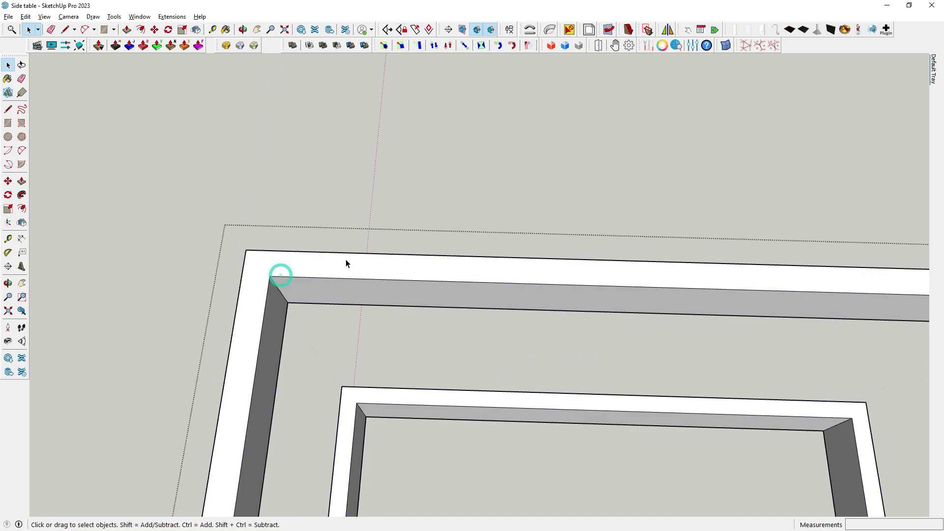
mouse_move(346, 263)
middle_down()
mouse_move(283, 292)
mouse_move(277, 256)
middle_up()
scroll(302, 215, down, 1)
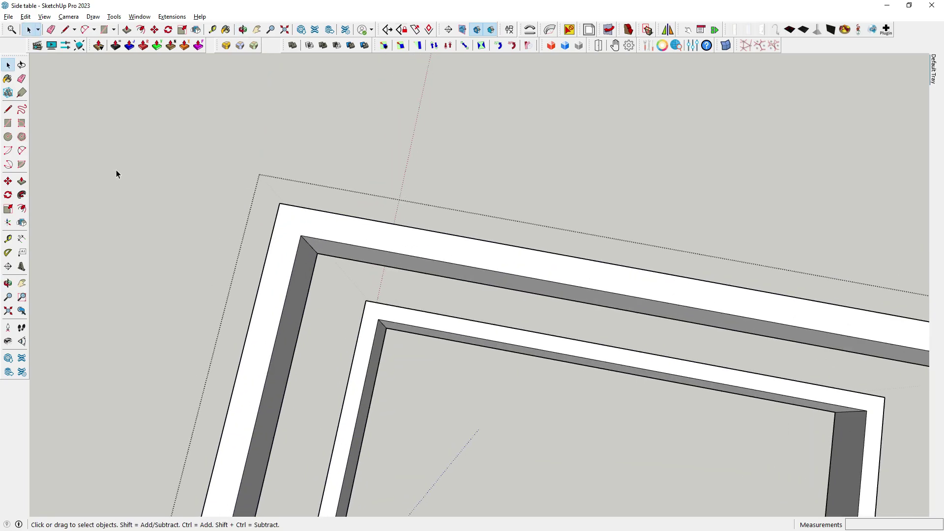
click(9, 124)
scroll(339, 285, up, 2)
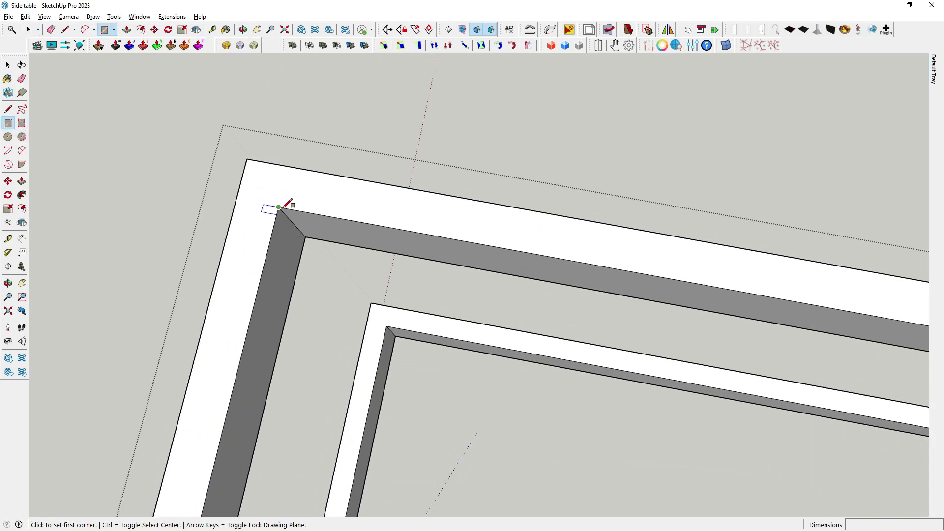
Step: Draw a 1" by 1" square at the frame's inner top-left corner
click(279, 207)
text(1,1)
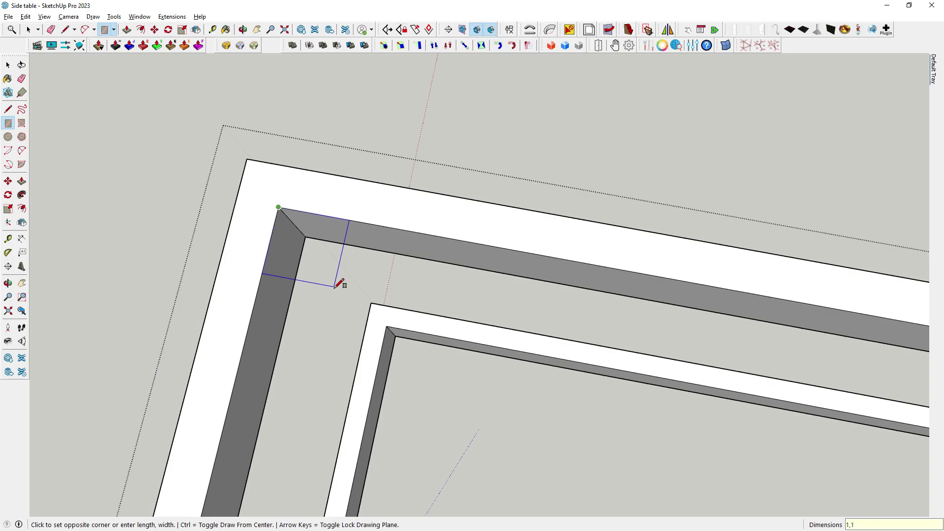
key(Return)
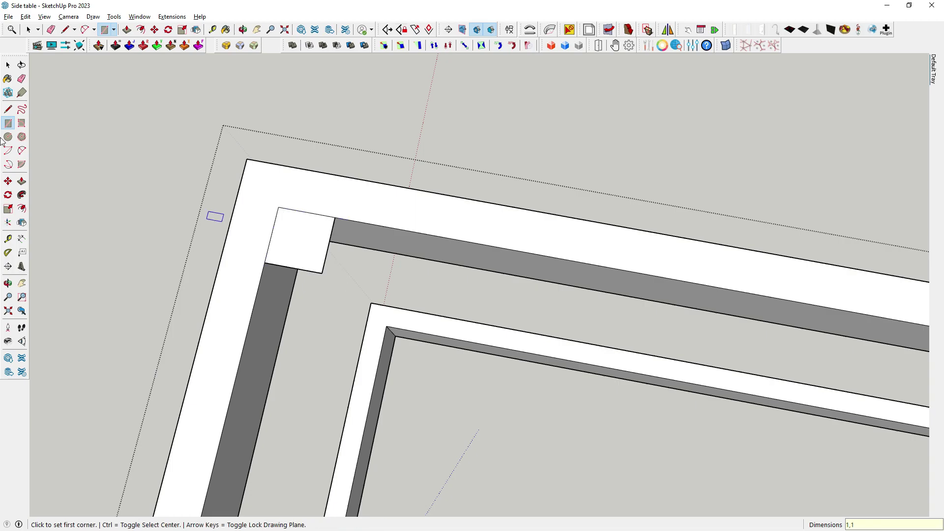
click(8, 137)
click(322, 273)
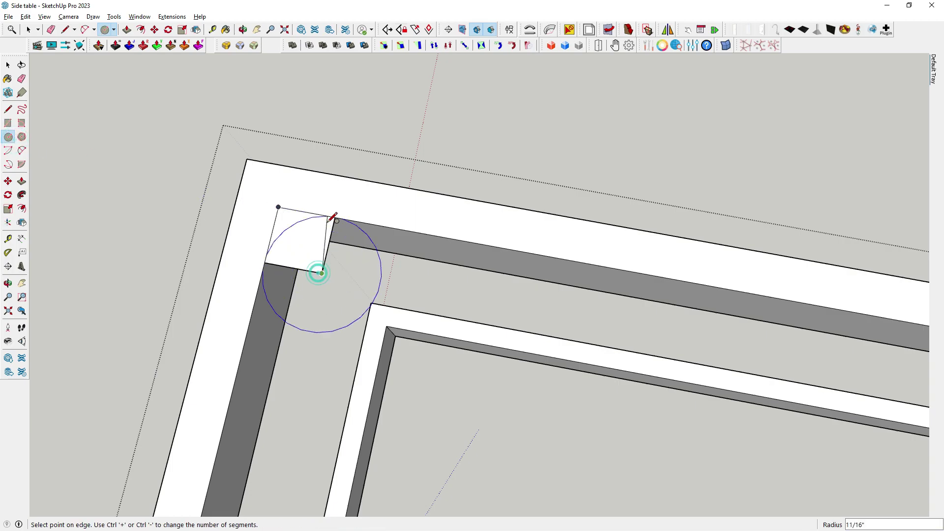
key(Escape)
text(48)
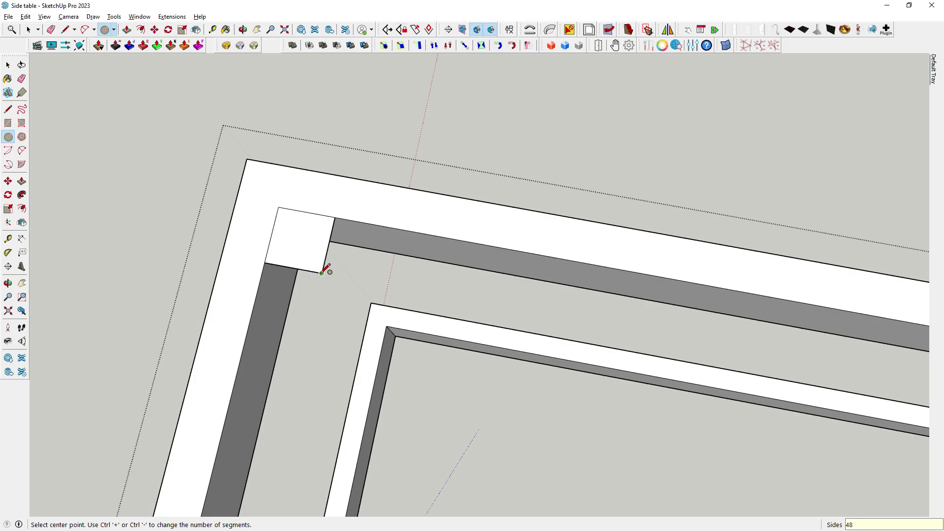
Step: Draw 1" and 1 3/4" radius circles centred on the square's inner corner
click(321, 272)
click(334, 218)
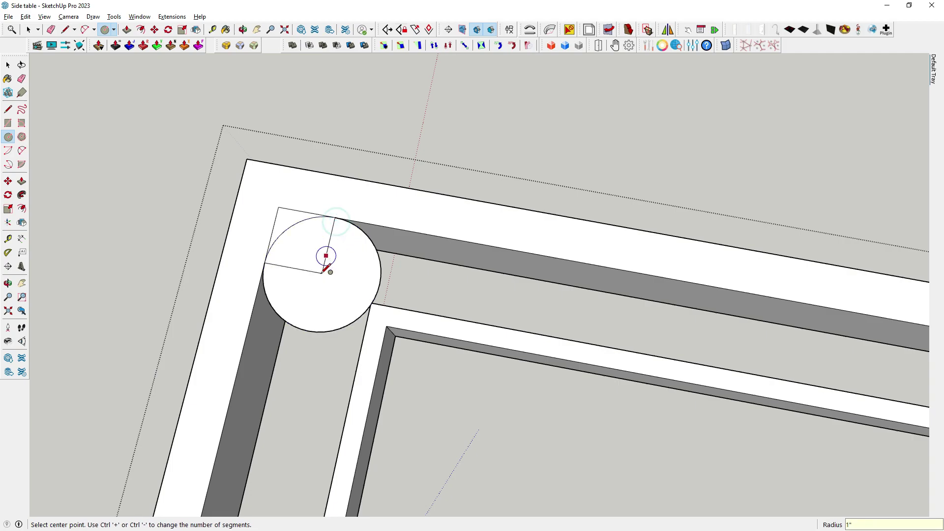
click(321, 273)
click(345, 179)
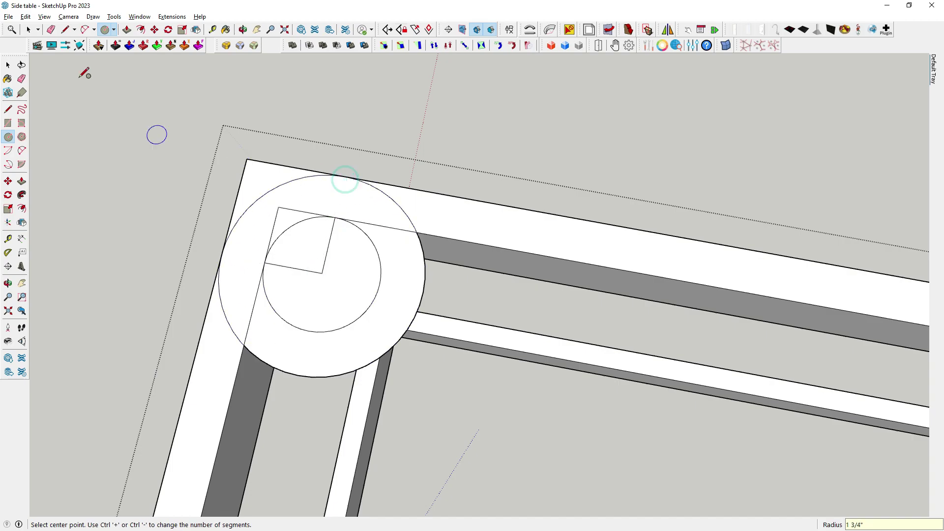
click(8, 65)
middle_drag(195, 243, 251, 259)
Step: Zoom in around the frame's top-left corner to inspect the new curve
scroll(244, 267, up, 2)
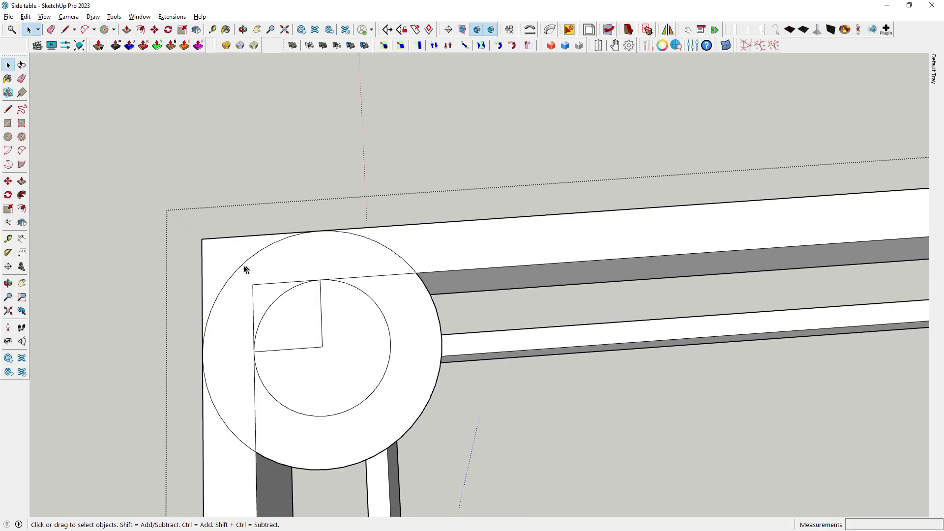
scroll(199, 263, down, 3)
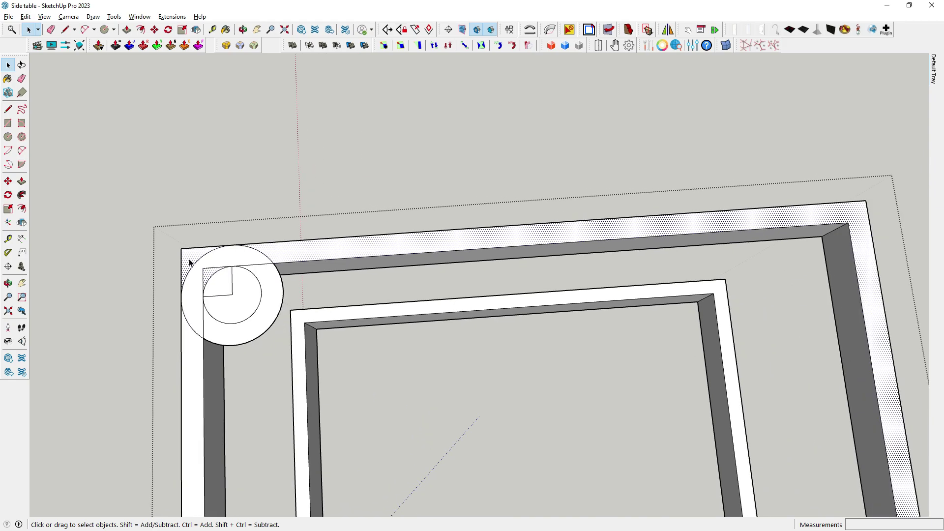
scroll(260, 259, up, 3)
scroll(200, 273, up, 2)
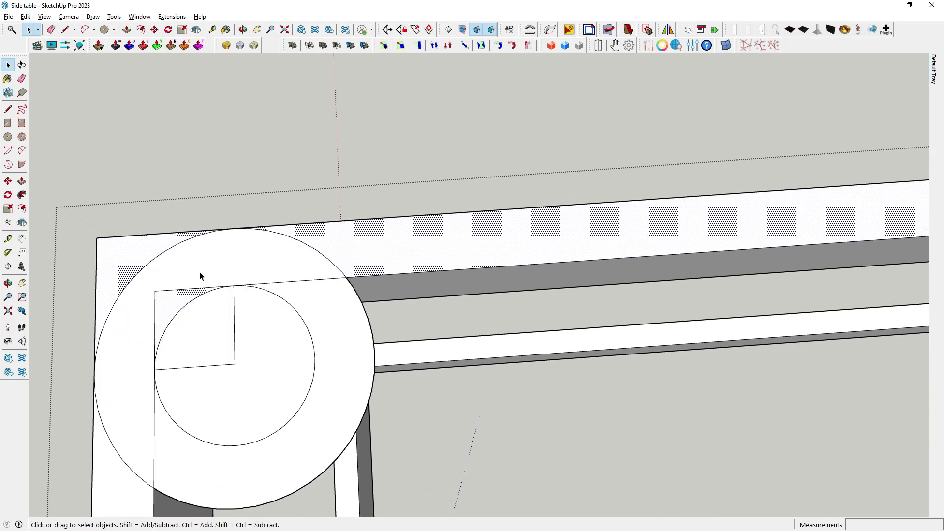
key(l)
scroll(266, 274, down, 3)
scroll(118, 397, up, 2)
scroll(331, 215, up, 4)
scroll(331, 215, down, 5)
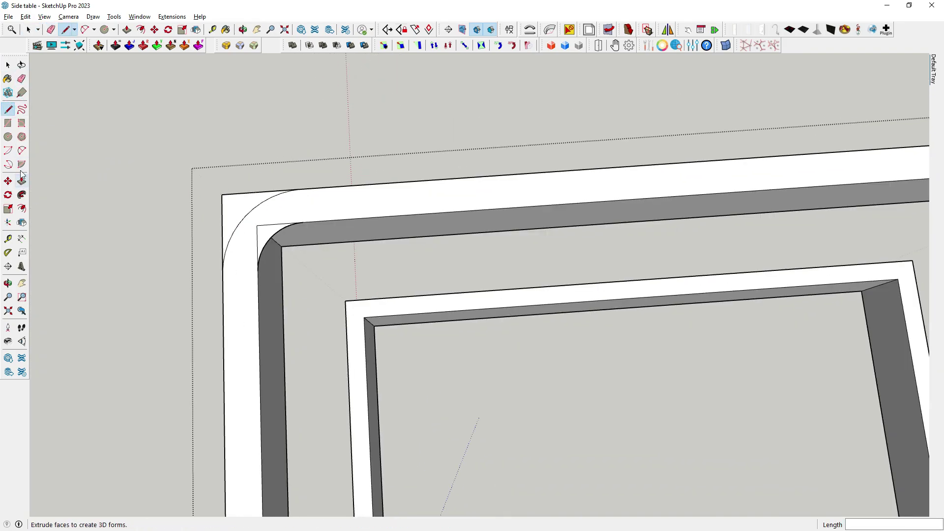
Step: Select the leftover square corner face outside the arc, then zoom out to view the frame
click(9, 66)
click(241, 207)
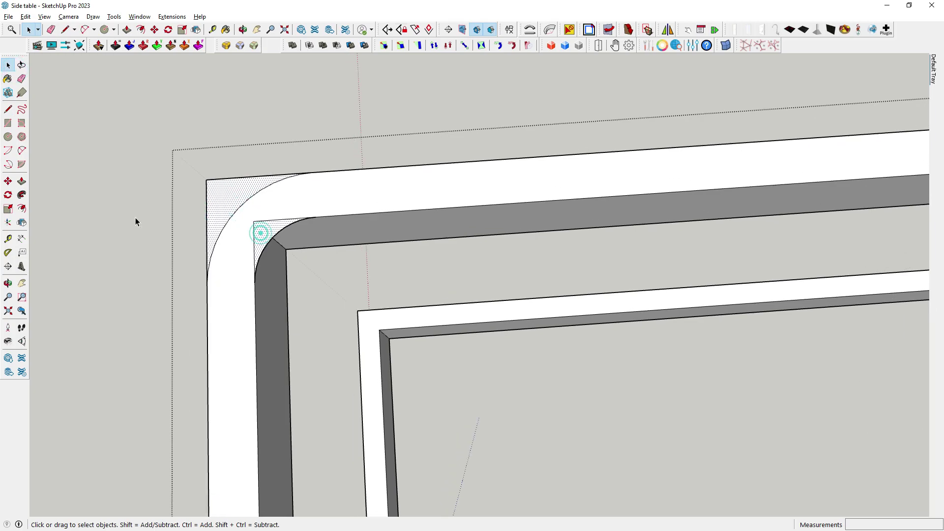
scroll(134, 219, down, 3)
scroll(278, 186, down, 3)
middle_drag(333, 231, 365, 243)
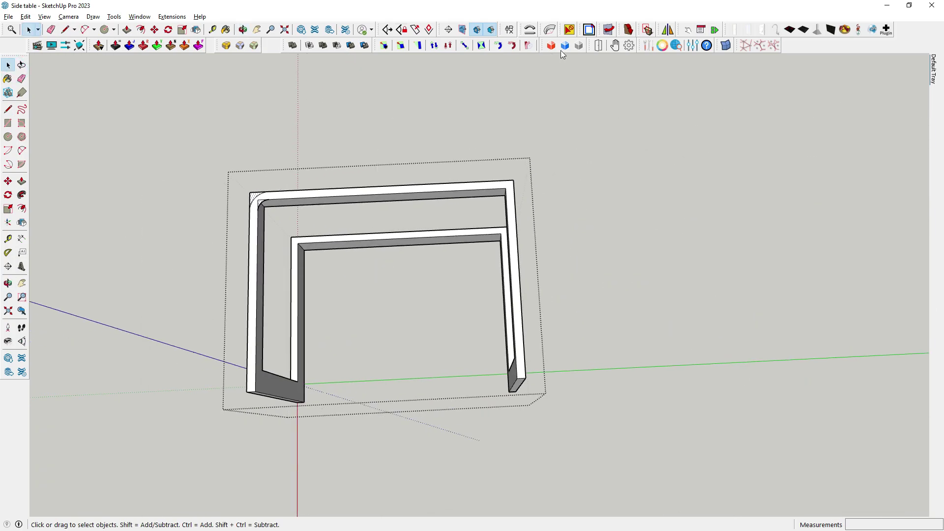
scroll(231, 143, up, 3)
Step: Mirror the rounded corner across the frame's midpoint to the top-right, keeping the original
click(667, 30)
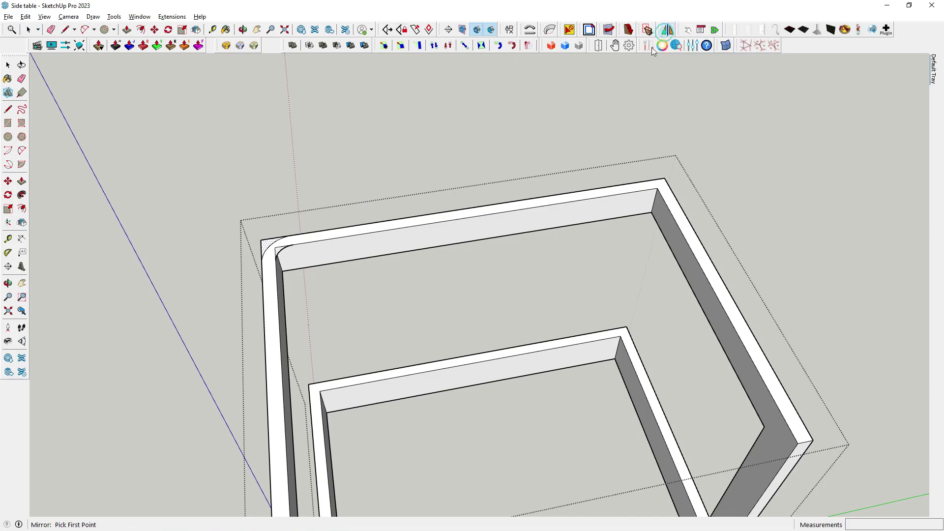
click(473, 355)
click(486, 409)
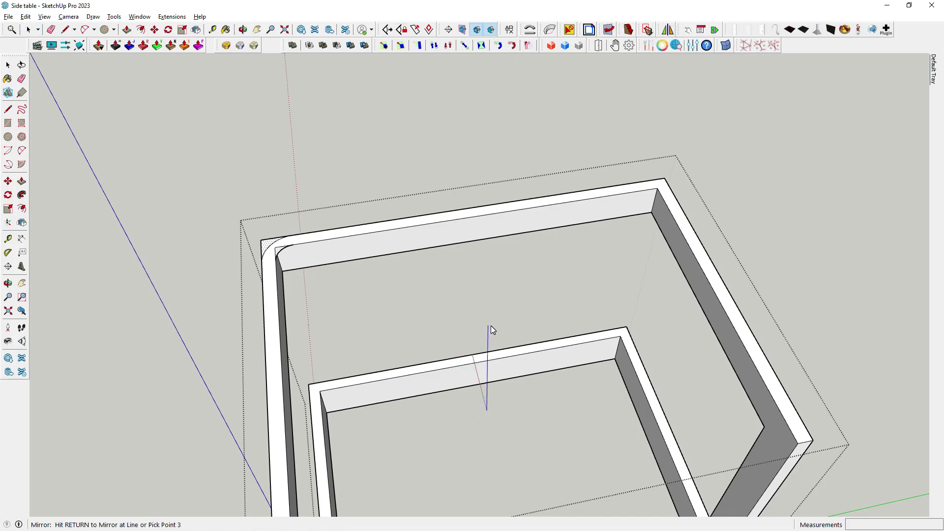
click(491, 326)
click(510, 291)
scroll(475, 322, down, 3)
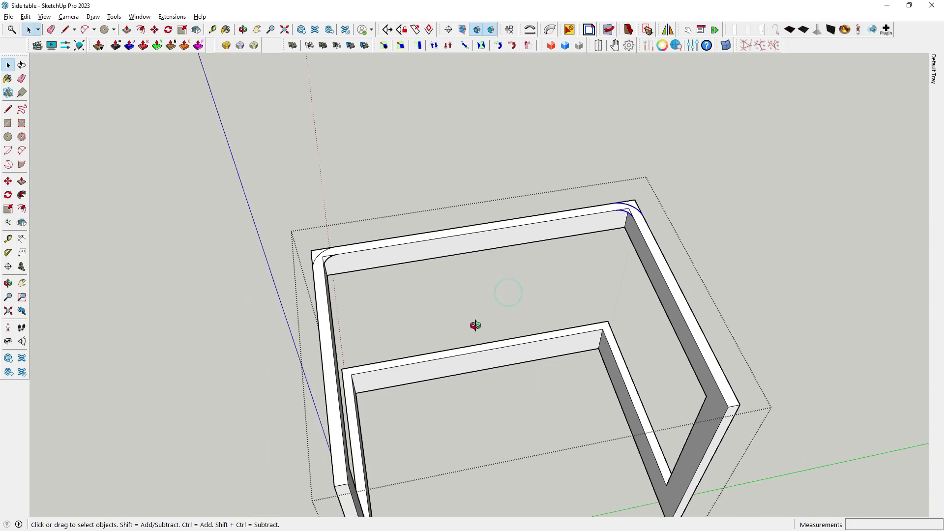
middle_drag(475, 323, 126, 109)
Step: Begin a copy-move of the corner arcs from the frame corner toward the lower rail
middle_drag(148, 148, 305, 235)
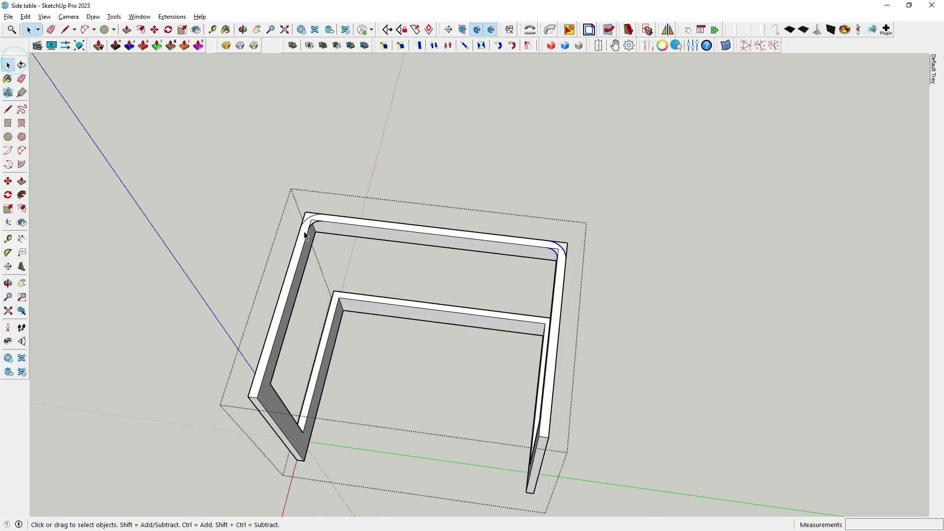
scroll(305, 235, up, 2)
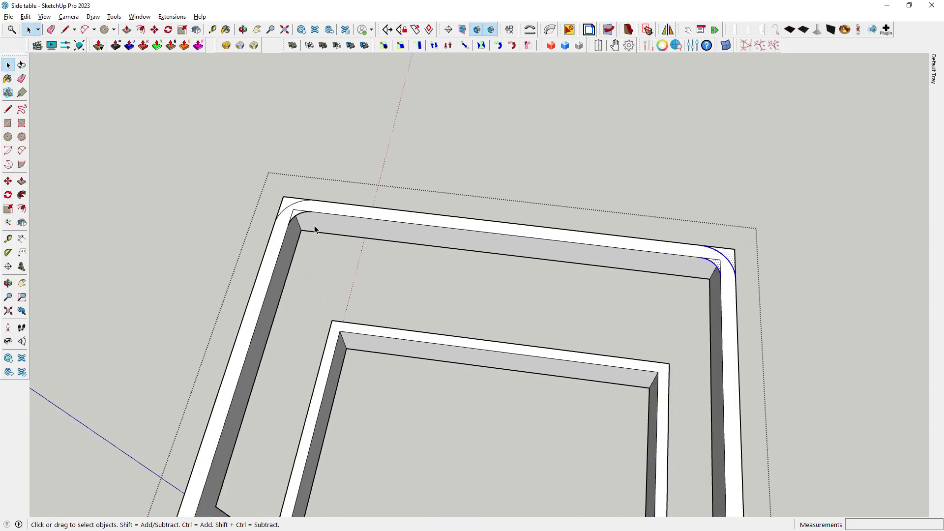
scroll(314, 225, up, 2)
scroll(264, 249, down, 1)
scroll(487, 316, down, 3)
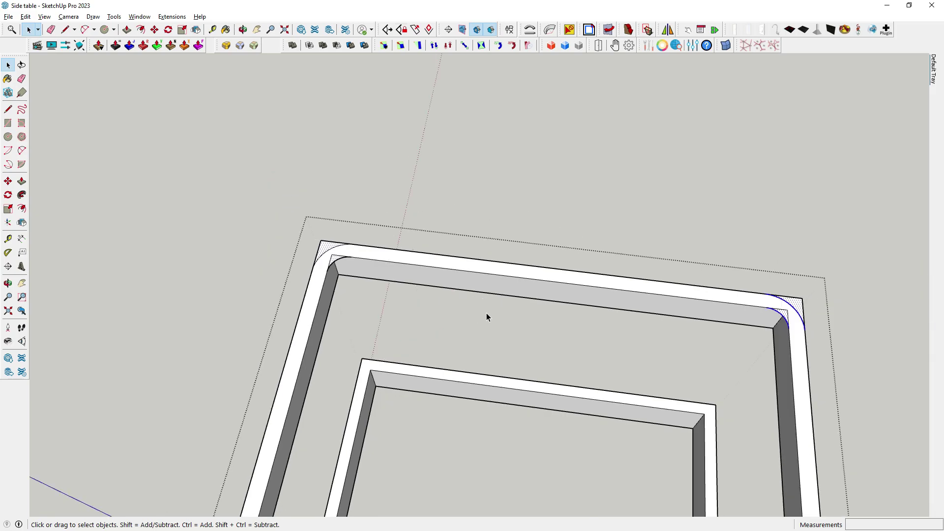
middle_drag(487, 316, 502, 293)
key(m)
scroll(372, 268, up, 2)
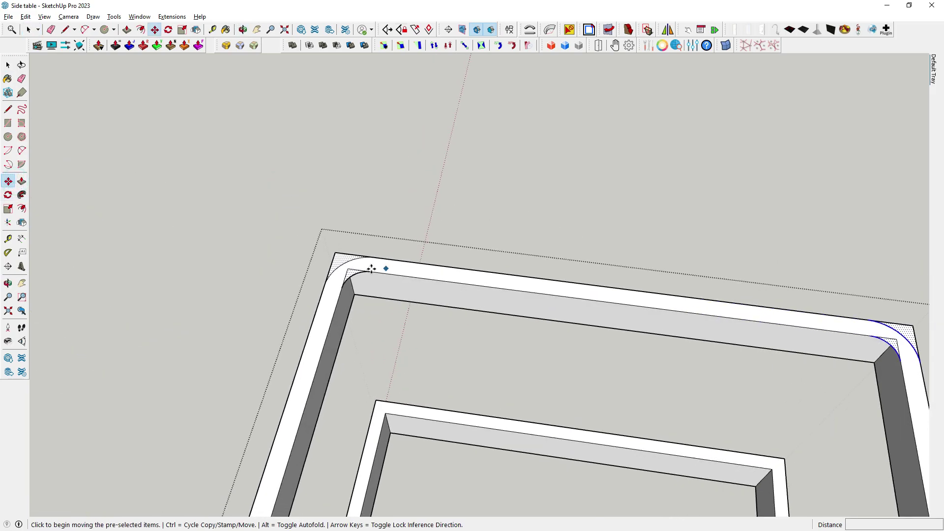
click(349, 270)
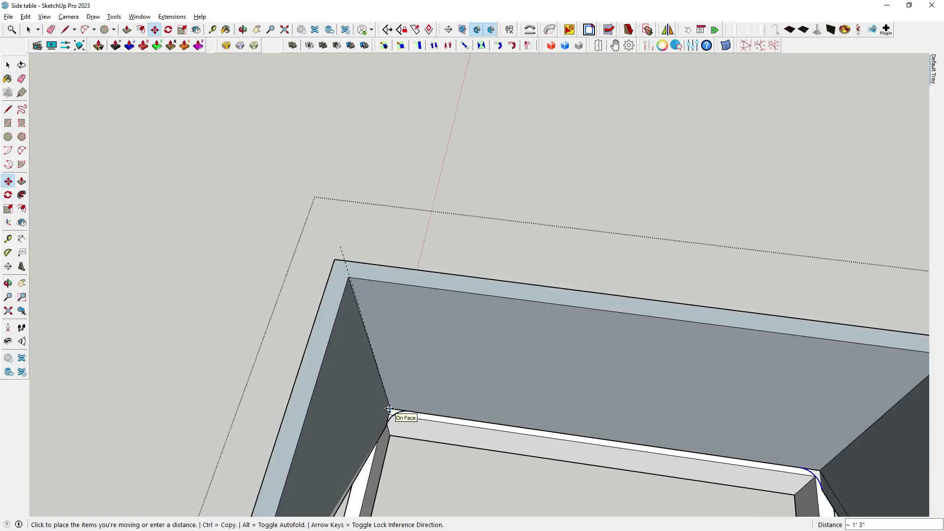
key(ctrl)
Step: Drop the arc copy 1' 3" down on the lower rail and push the left and right corner wedges through
click(387, 415)
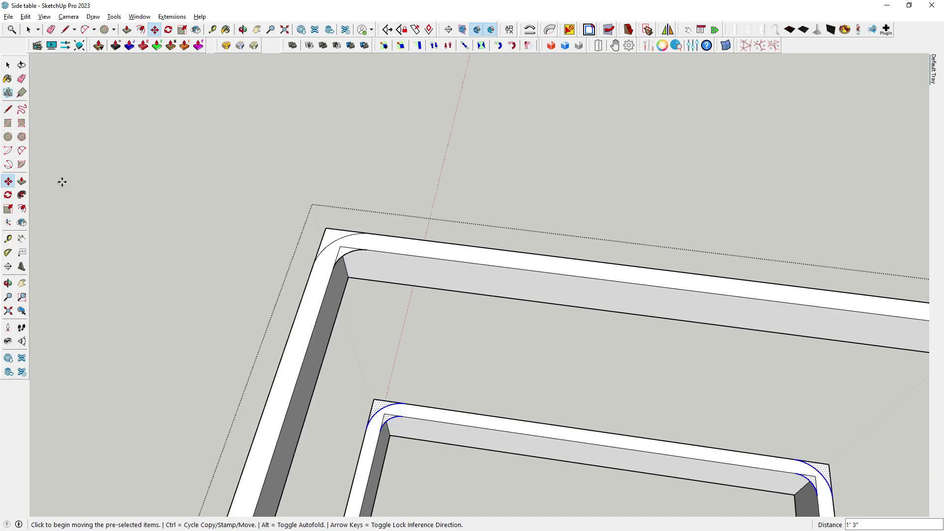
click(21, 181)
scroll(314, 258, down, 2)
scroll(307, 233, up, 2)
click(306, 233)
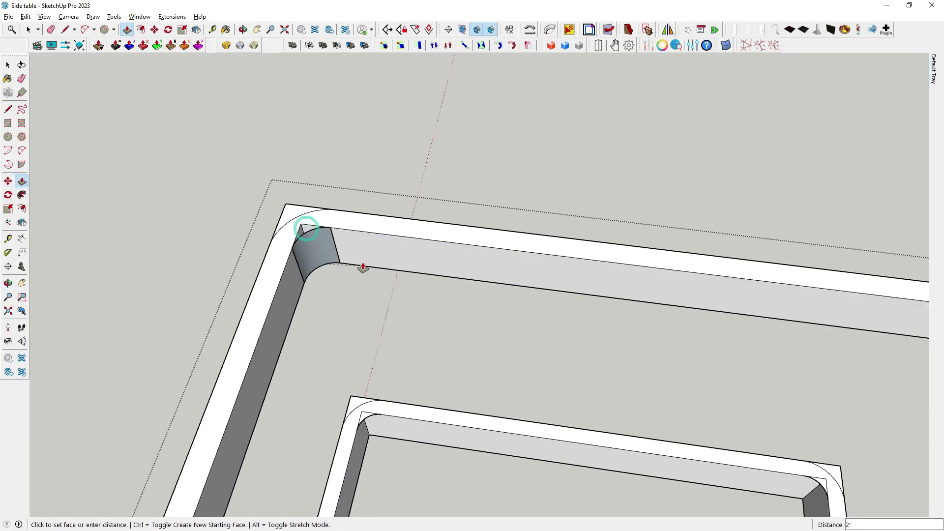
click(364, 268)
scroll(202, 221, down, 2)
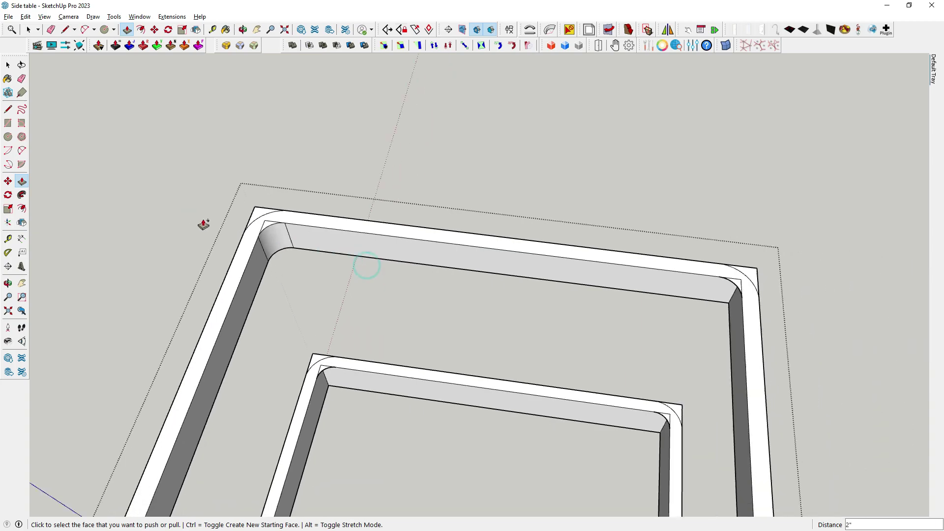
scroll(742, 276, up, 2)
click(718, 291)
click(678, 312)
Step: Push through two more small corner wedges on the frame
scroll(448, 437, up, 2)
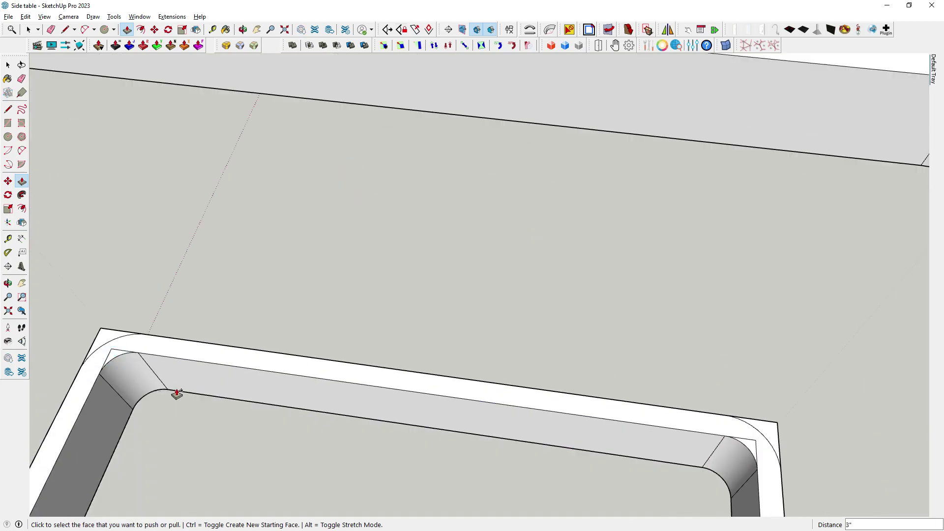
click(152, 338)
scroll(577, 241, down, 3)
scroll(577, 241, up, 5)
scroll(386, 467, down, 3)
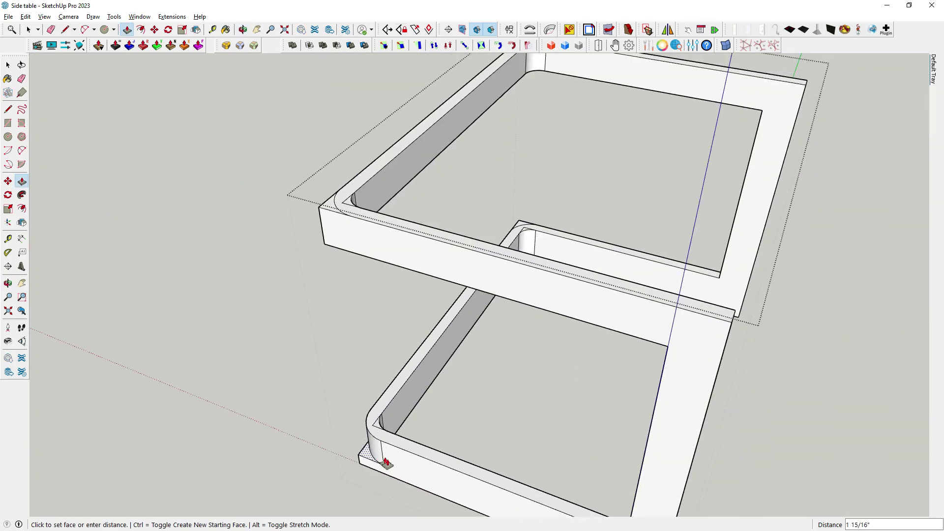
click(390, 474)
scroll(326, 350, down, 3)
click(331, 249)
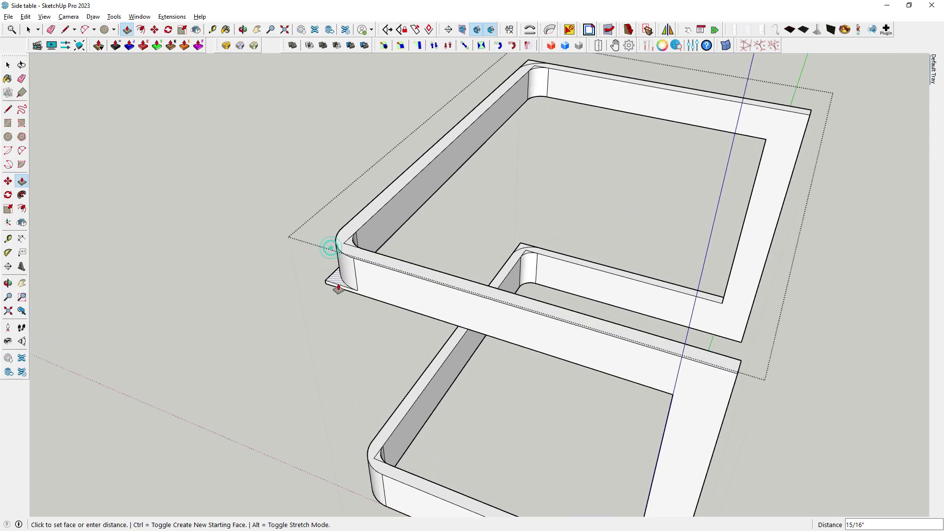
click(326, 291)
Step: Push out the top corner wedge and repeat the same distance on the lower one
scroll(327, 291, down, 2)
scroll(498, 114, up, 3)
click(464, 126)
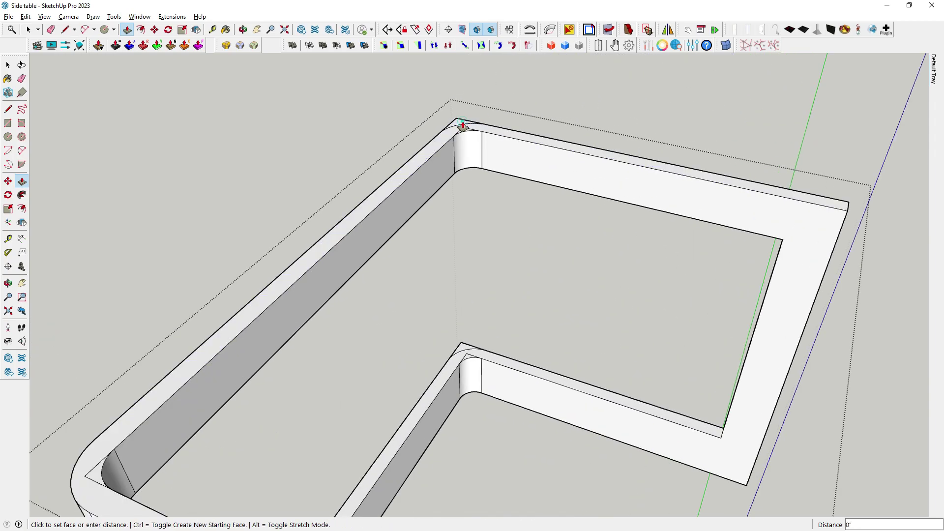
scroll(453, 347, up, 3)
double_click(466, 347)
scroll(467, 347, down, 3)
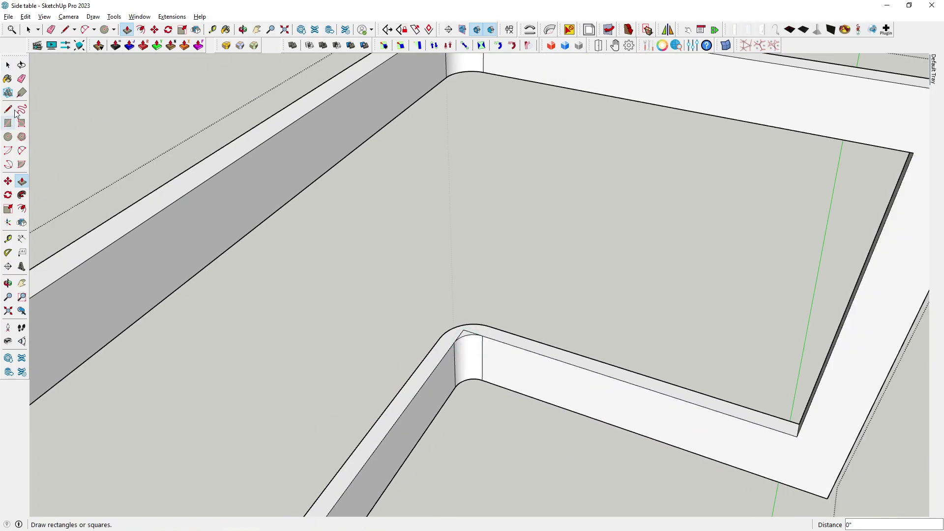
Step: Erase the leftover edges at the rounded top corner
key(e)
middle_drag(364, 162, 506, 252)
scroll(504, 254, up, 3)
click(461, 218)
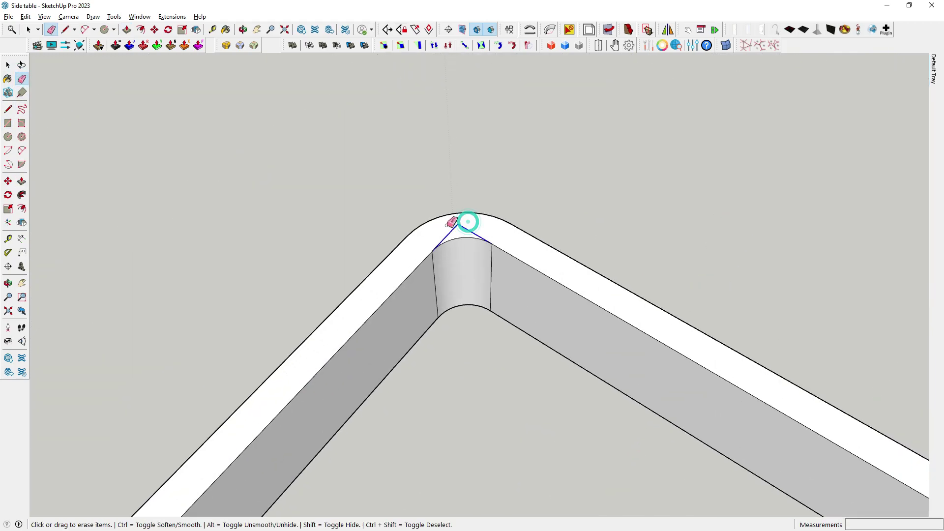
scroll(470, 274, down, 2)
scroll(439, 256, up, 2)
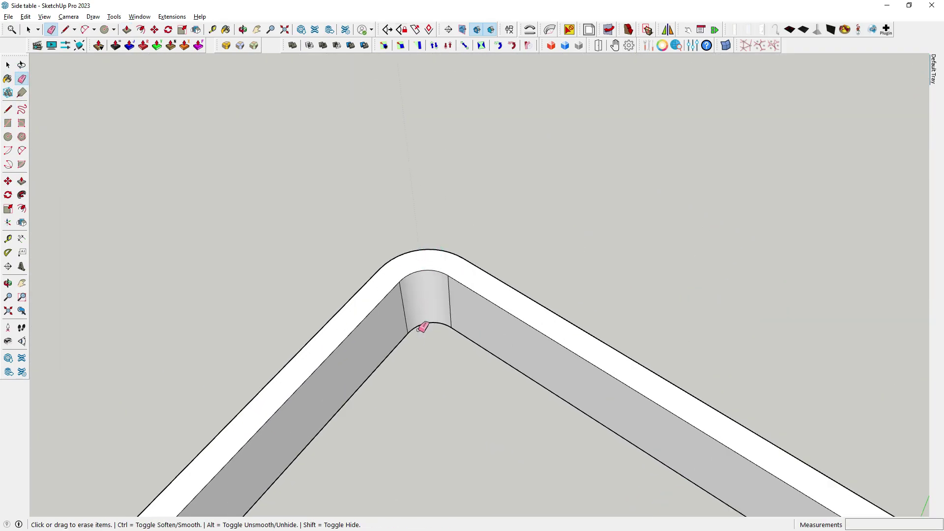
scroll(422, 327, down, 4)
scroll(443, 145, up, 3)
Step: Orbit to the frame's remaining sharp corner and start a line at its outer corner
middle_drag(420, 175, 413, 289)
scroll(416, 241, down, 2)
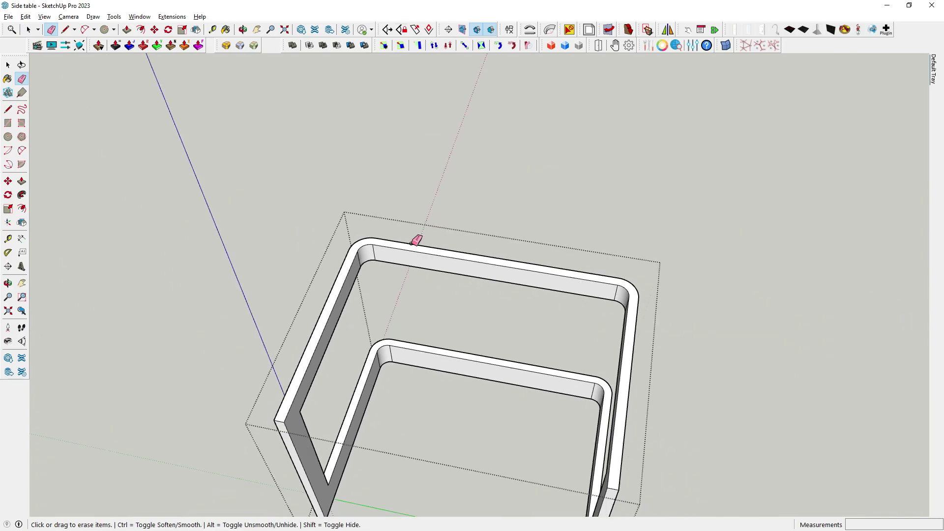
middle_drag(412, 242, 523, 217)
scroll(523, 216, down, 2)
scroll(370, 316, up, 2)
mouse_move(232, 297)
middle_down()
mouse_move(274, 271)
mouse_move(270, 259)
middle_up()
scroll(277, 143, up, 3)
scroll(277, 144, up, 3)
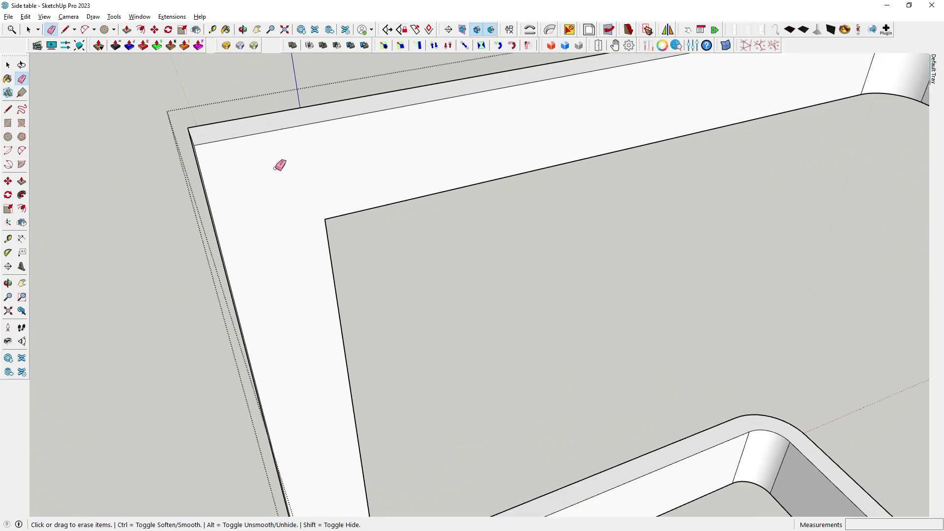
scroll(276, 162, up, 3)
click(8, 109)
click(219, 98)
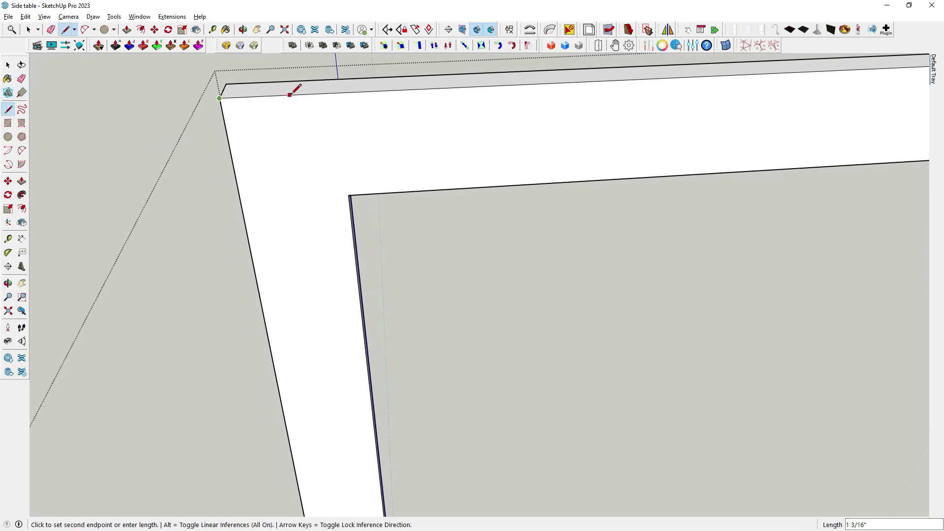
Step: Draw guide lines 5 long crossing the frame's outer corner
text(5)
key(Return)
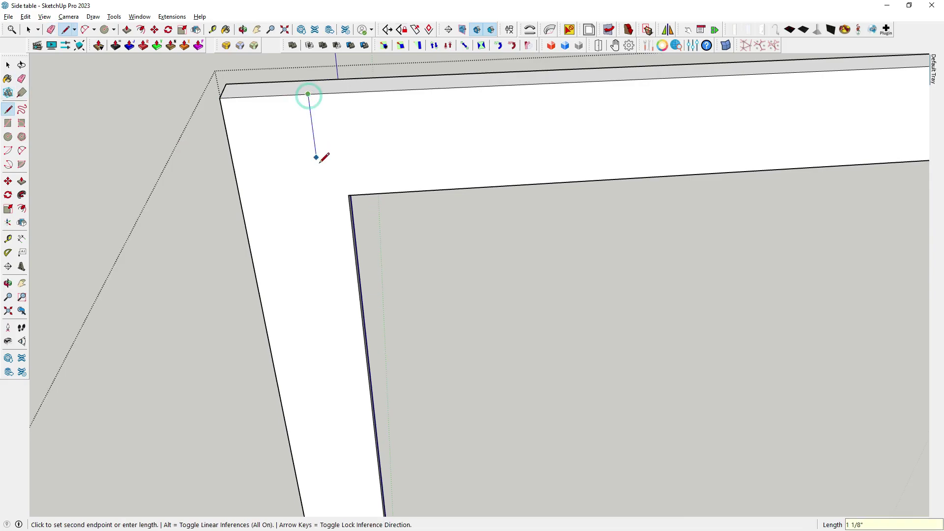
key(Escape)
click(220, 98)
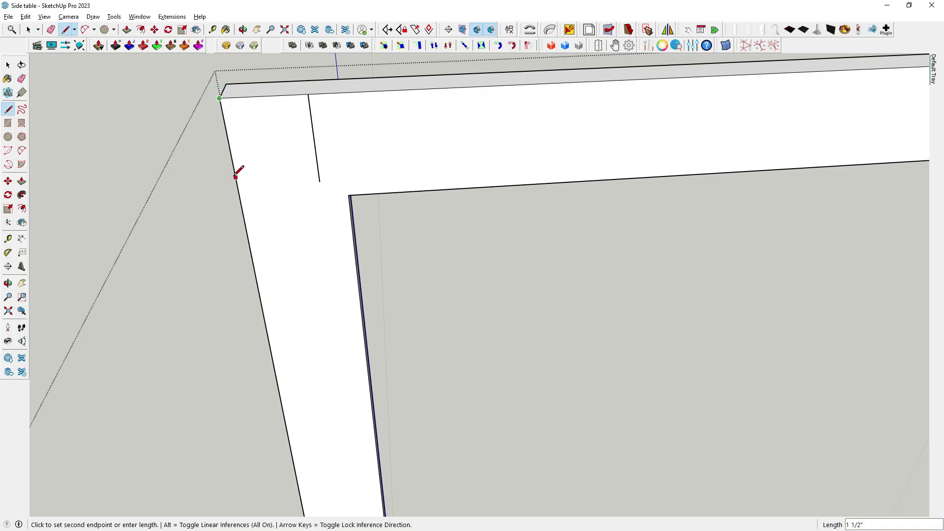
click(235, 176)
double_click(363, 170)
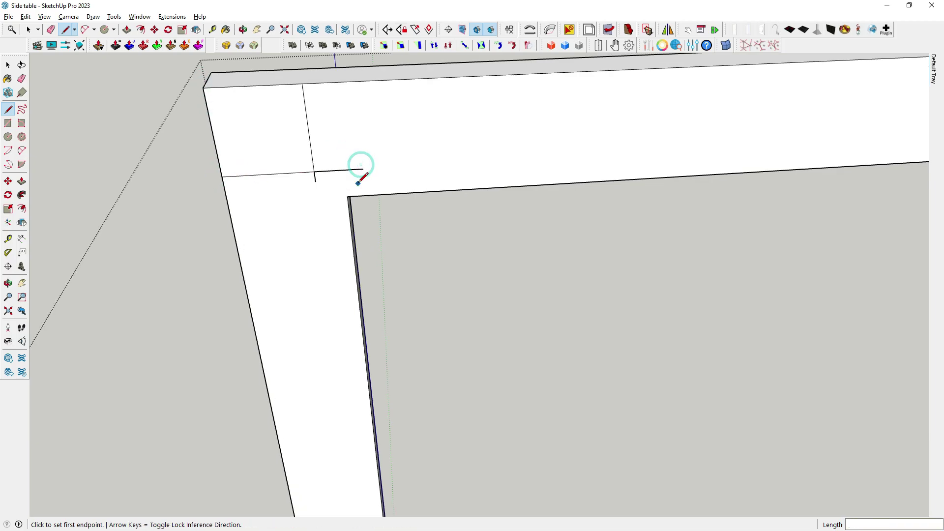
scroll(357, 177, up, 3)
scroll(360, 191, down, 1)
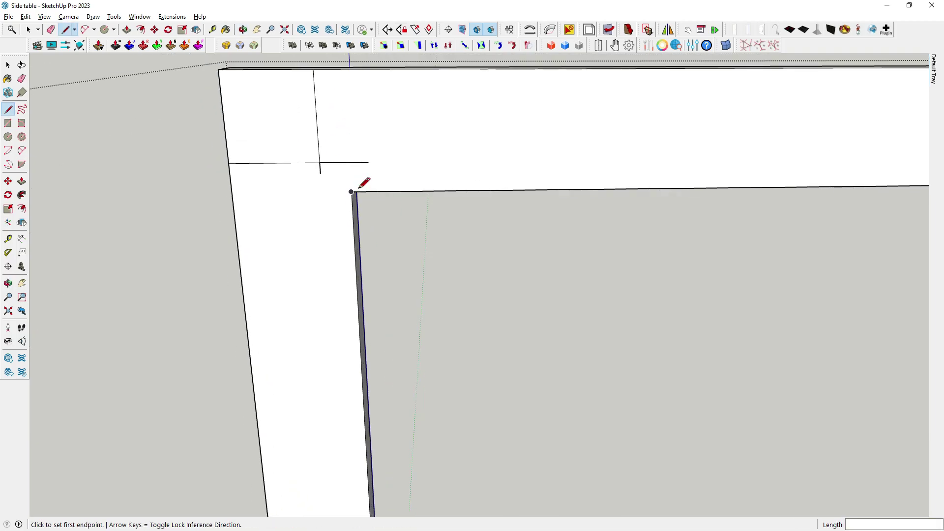
Step: Outline a small square at the inner corner and draw large and small circles for the fillet
click(352, 191)
text(1)
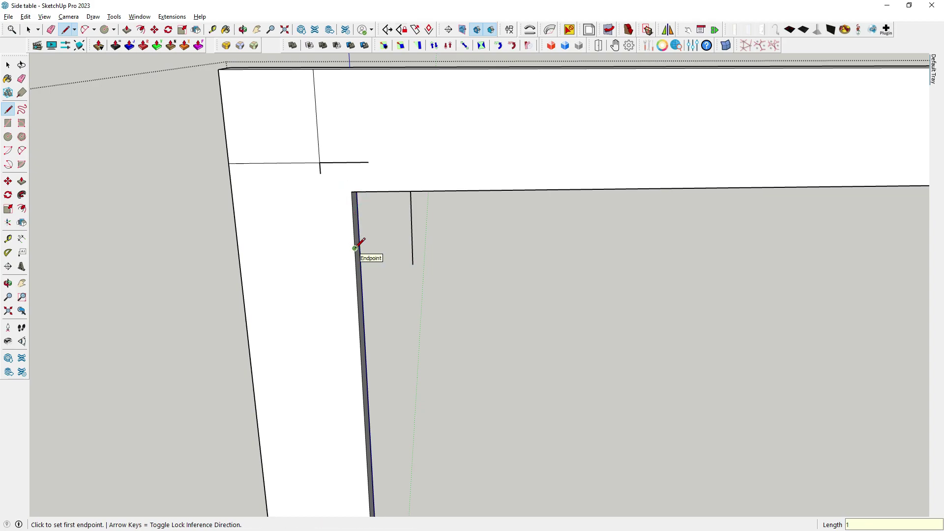
click(355, 247)
click(452, 246)
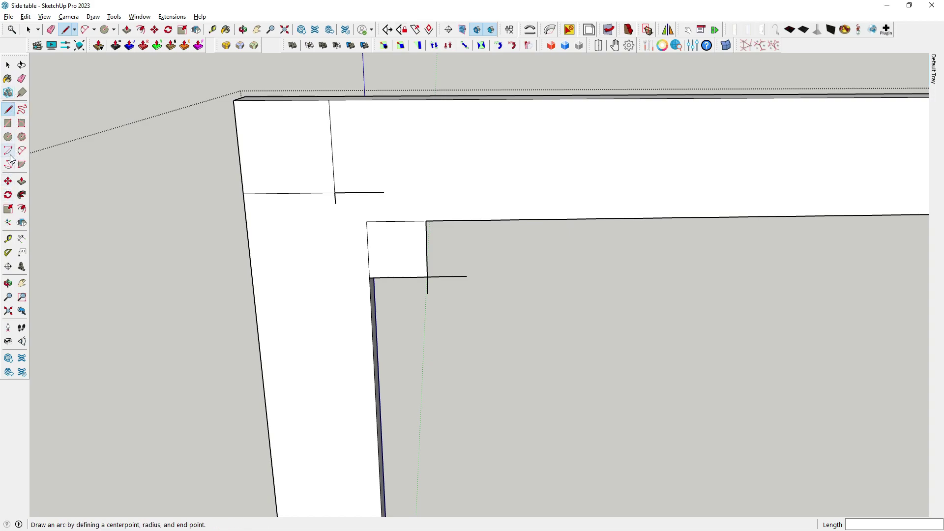
click(8, 137)
click(335, 192)
click(370, 278)
click(427, 277)
click(370, 278)
Step: Erase the unneeded arc, guide lines and leftover circle lines
key(e)
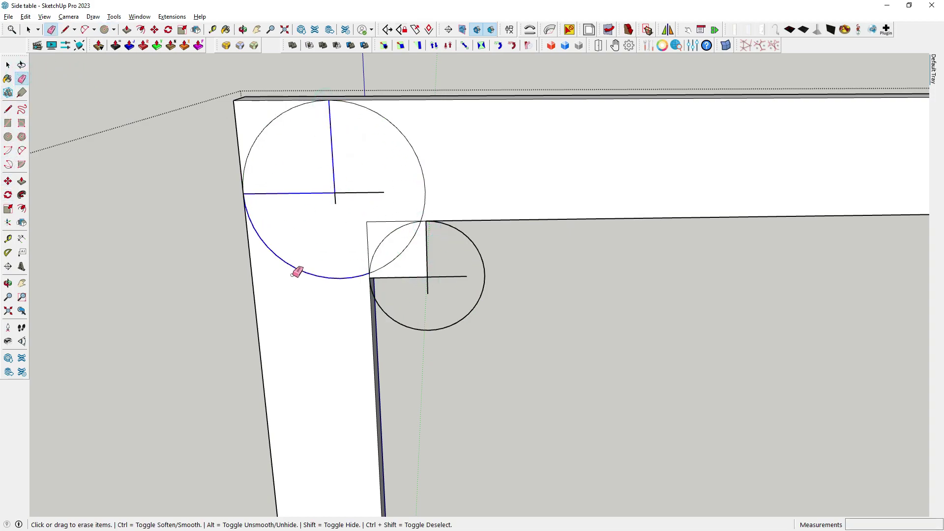
drag(295, 274, 315, 278)
scroll(443, 246, up, 2)
scroll(444, 238, up, 2)
drag(435, 305, 435, 305)
scroll(393, 246, down, 3)
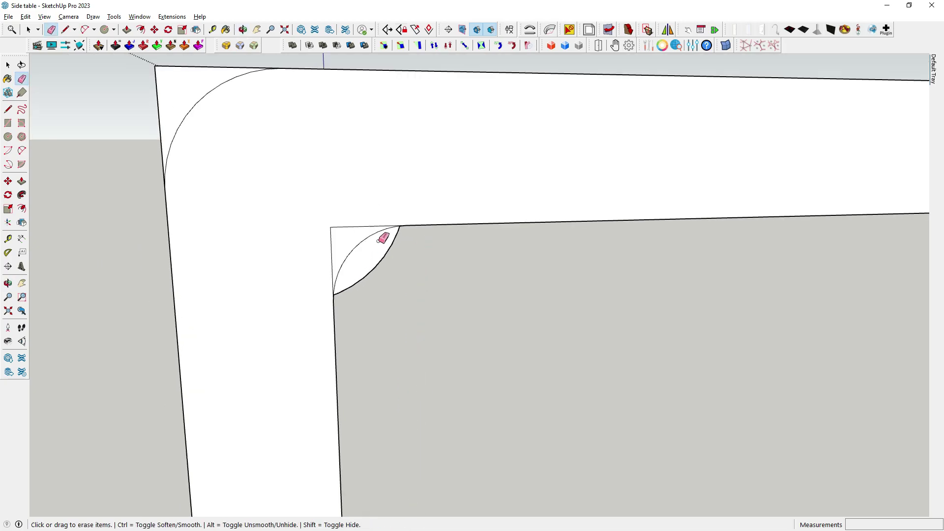
middle_drag(384, 236, 335, 295)
scroll(231, 211, up, 2)
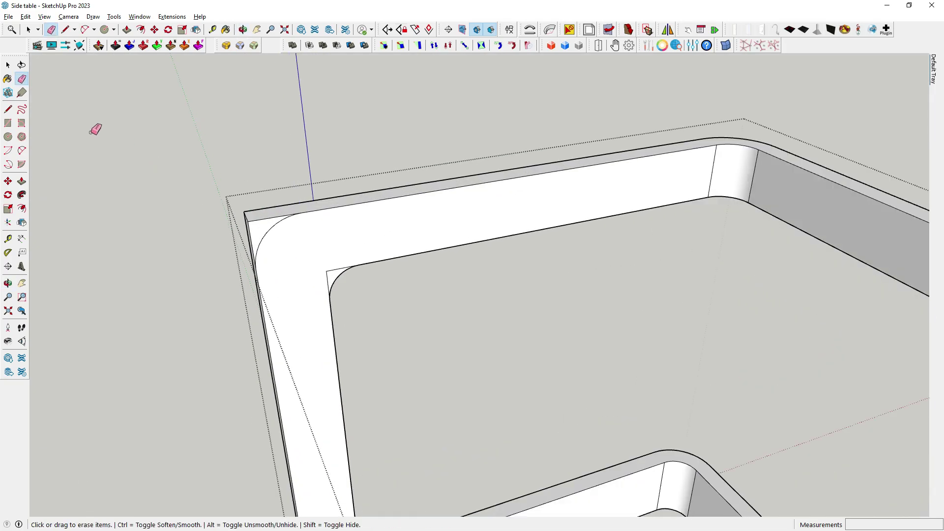
Step: Orbit and zoom out to view the whole table frame
key(space)
scroll(261, 236, up, 2)
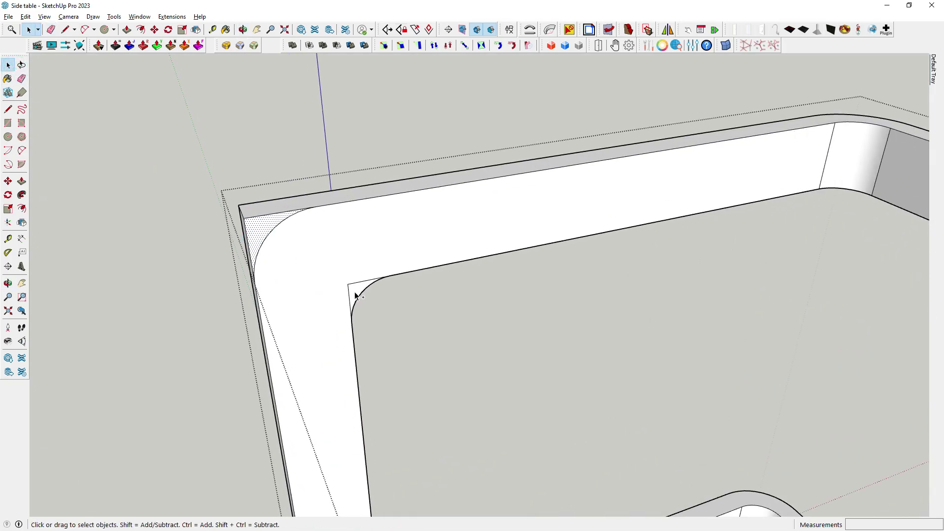
scroll(355, 296, down, 3)
scroll(291, 257, down, 3)
mouse_move(291, 258)
middle_down()
mouse_move(508, 267)
mouse_move(552, 300)
middle_up()
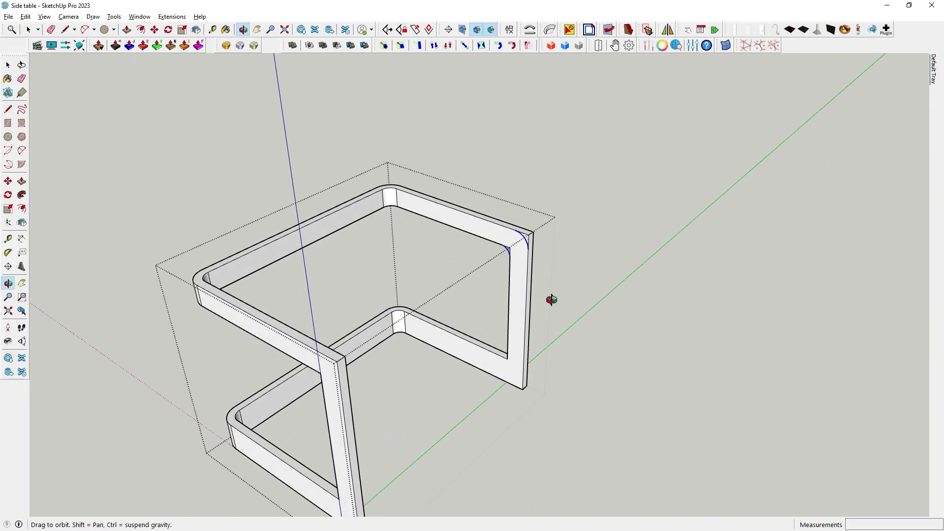
scroll(508, 257, up, 2)
scroll(518, 253, up, 3)
scroll(445, 354, up, 4)
Step: Copy the curved fillet triangle into the rail's inner corner
key(l)
scroll(416, 358, up, 2)
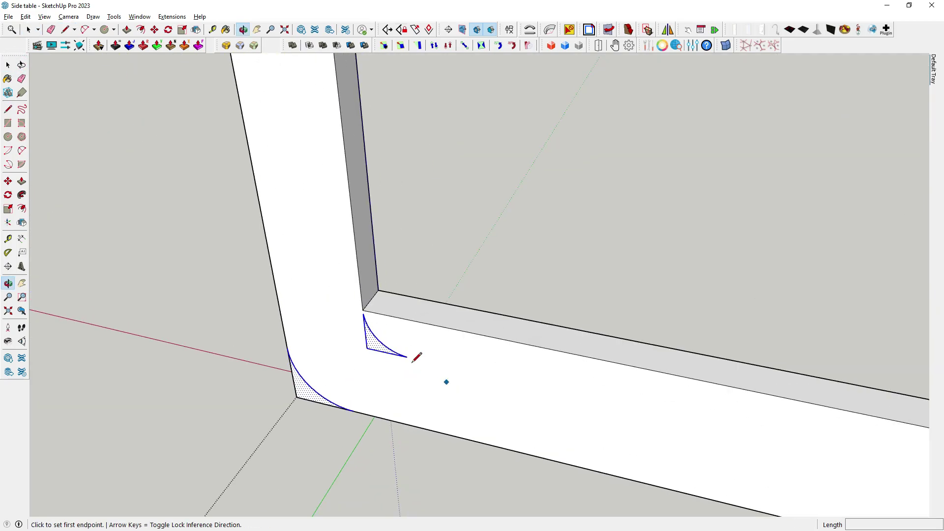
click(8, 79)
scroll(312, 284, up, 1)
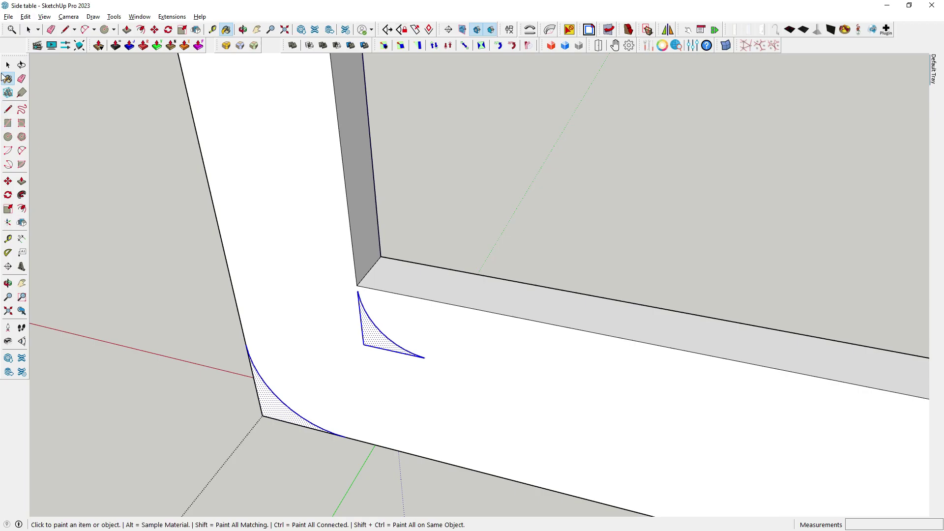
click(8, 64)
mouse_move(371, 333)
middle_down()
mouse_move(415, 251)
mouse_move(1, 178)
middle_up()
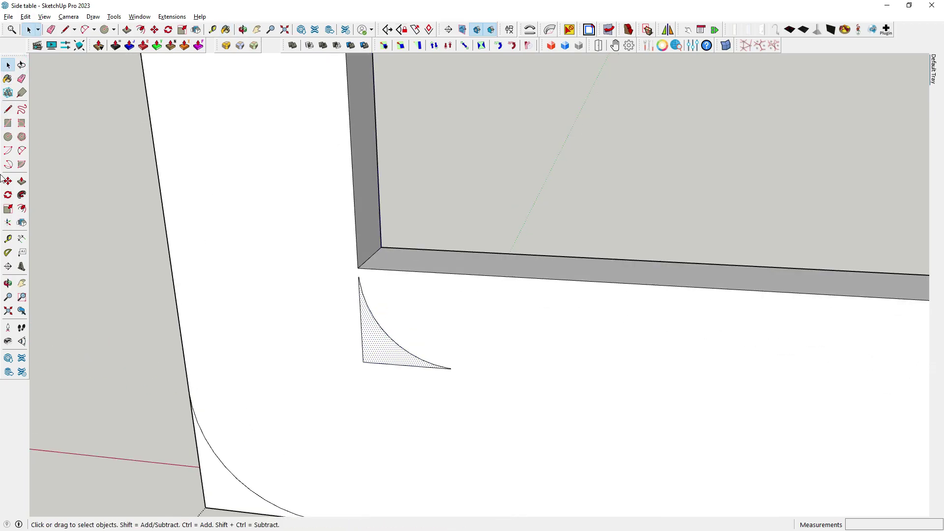
click(9, 182)
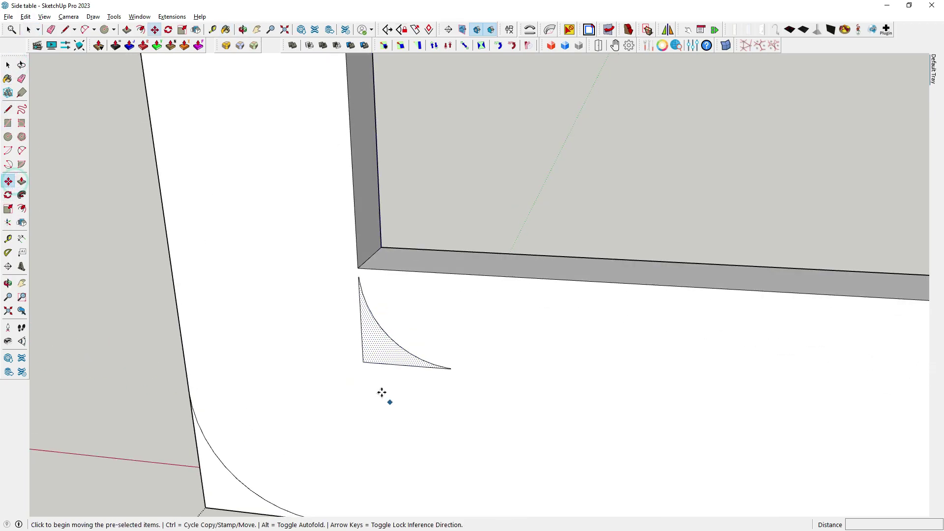
click(364, 363)
key(ctrl)
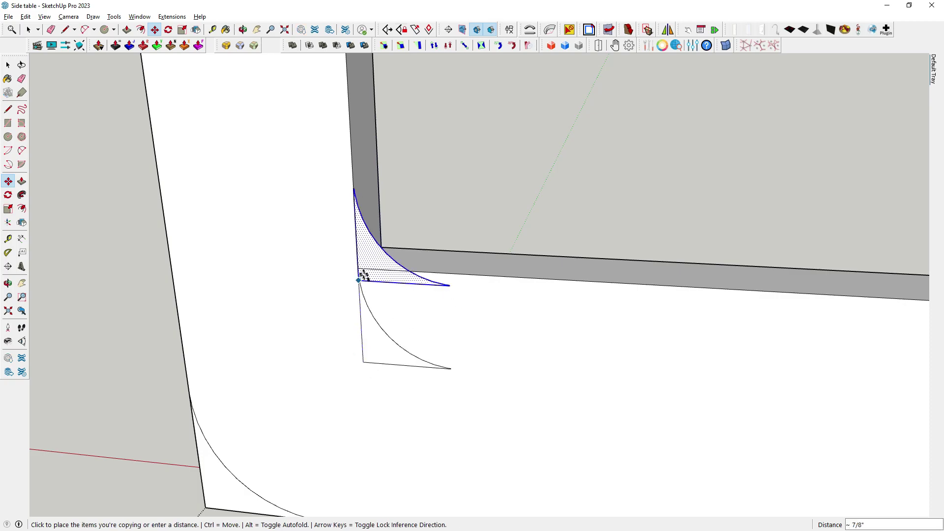
click(359, 267)
Step: Erase the leftover lower triangle outline and the stray inner-corner edge
click(21, 79)
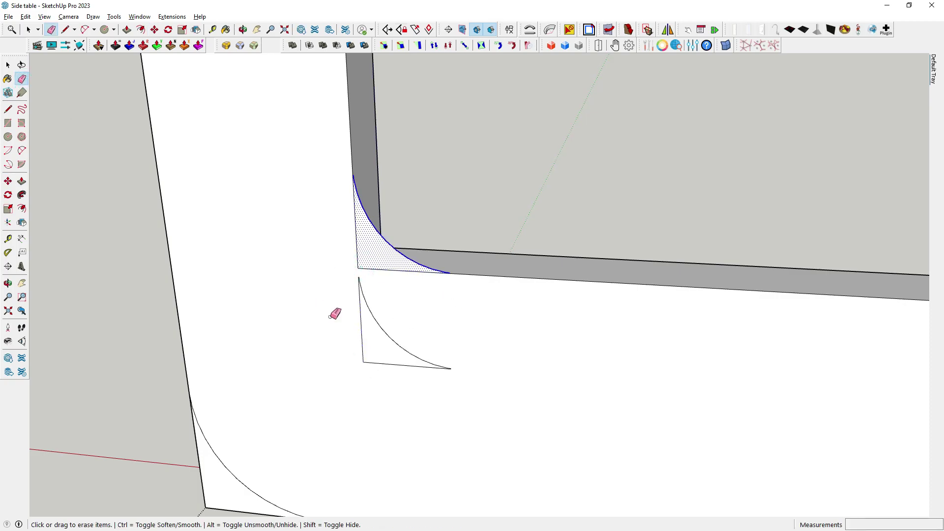
drag(334, 312, 374, 390)
scroll(382, 327, down, 2)
scroll(381, 327, up, 3)
click(365, 294)
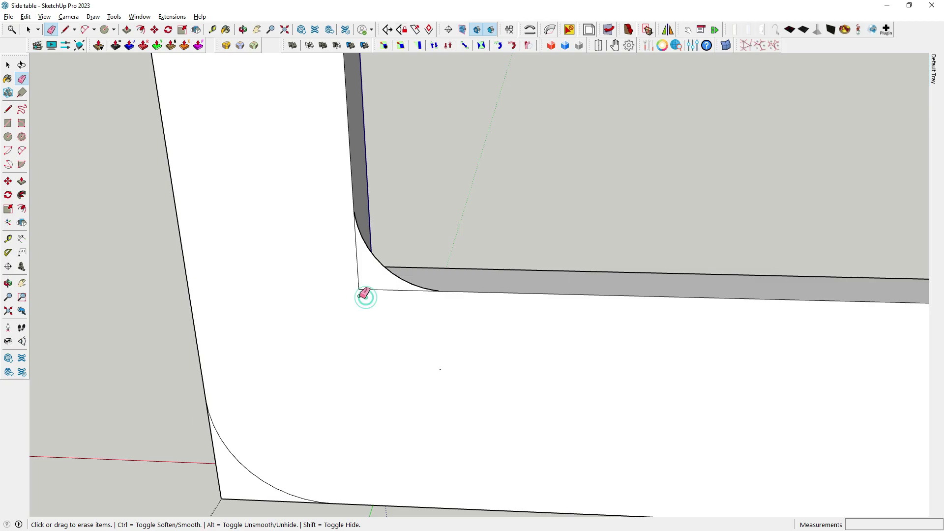
mouse_move(442, 369)
middle_down()
mouse_move(393, 334)
mouse_move(411, 320)
middle_up()
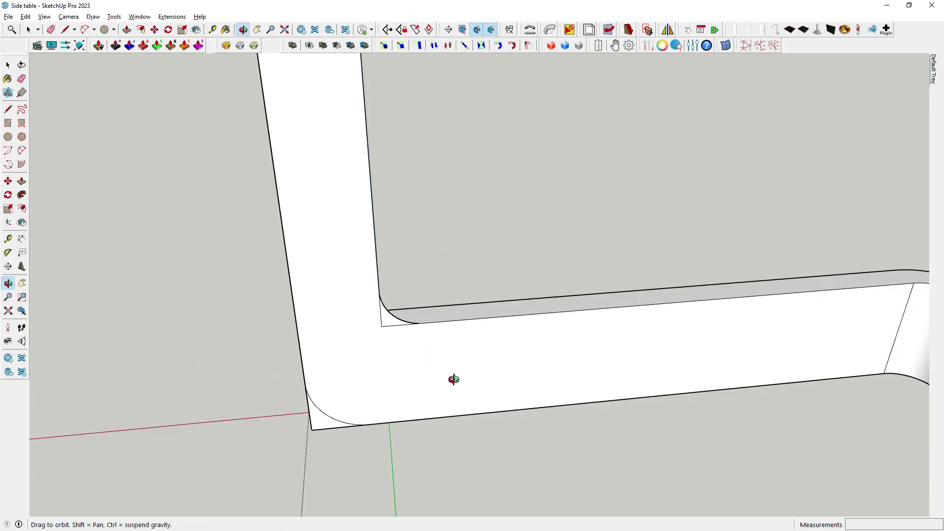
Step: Push/Pull the inner corner fillet faces 3/4" through the frame's full thickness
scroll(386, 314, down, 3)
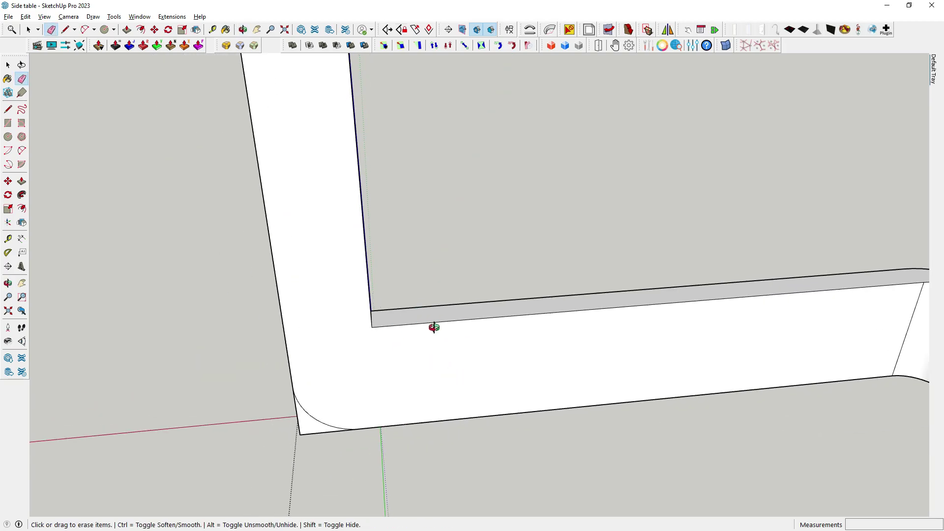
scroll(313, 306, down, 3)
mouse_move(312, 306)
middle_down()
mouse_move(565, 365)
mouse_move(700, 375)
middle_up()
scroll(559, 333, up, 2)
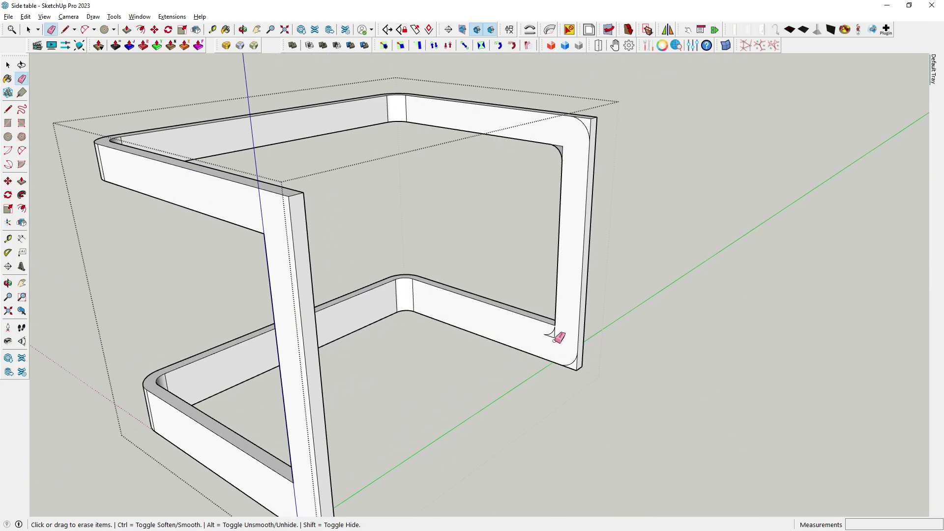
scroll(560, 325, up, 3)
scroll(569, 344, up, 2)
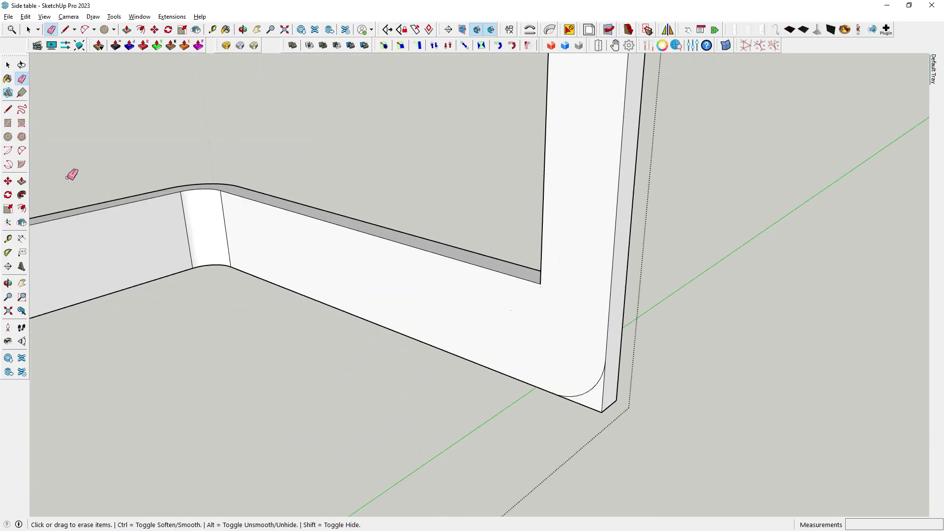
key(p)
click(584, 420)
scroll(570, 281, down, 1)
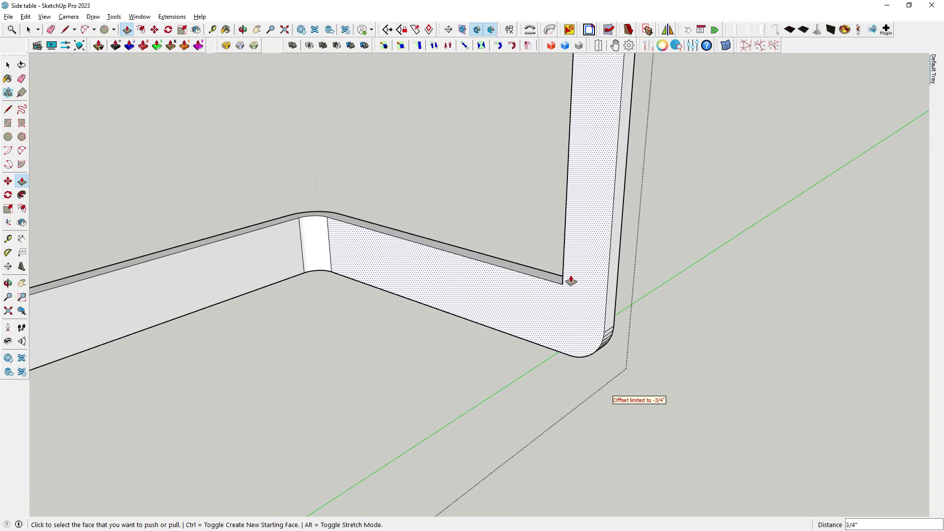
scroll(406, 478, down, 5)
middle_drag(407, 478, 125, 488)
scroll(219, 398, up, 4)
click(168, 377)
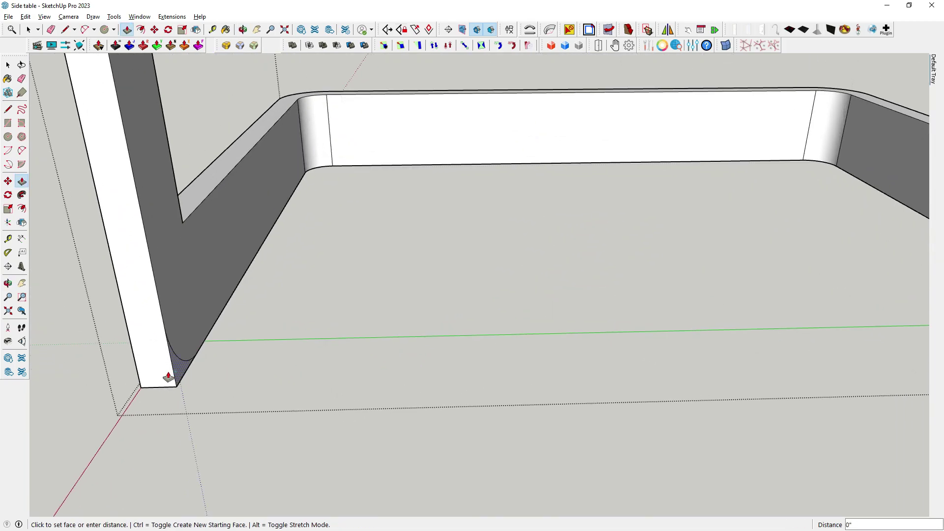
mouse_move(113, 394)
middle_down()
mouse_move(327, 226)
mouse_move(357, 280)
mouse_move(2, 173)
middle_up()
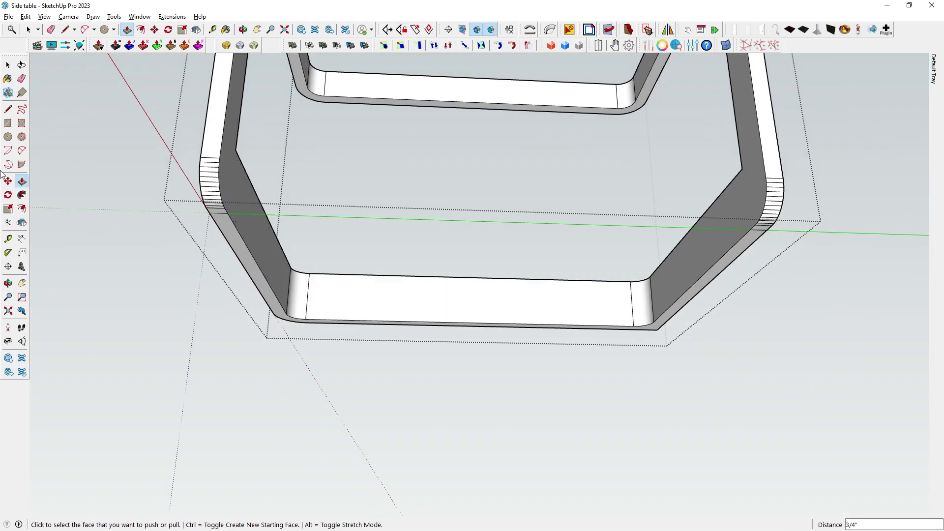
Step: Soften the facet lines on the left leg, right leg and next rounded corners
click(22, 78)
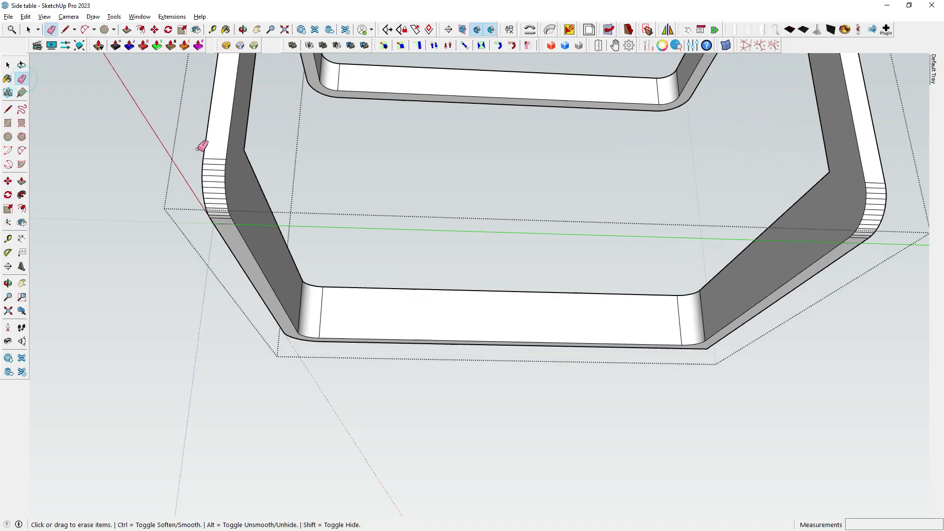
scroll(223, 154, up, 3)
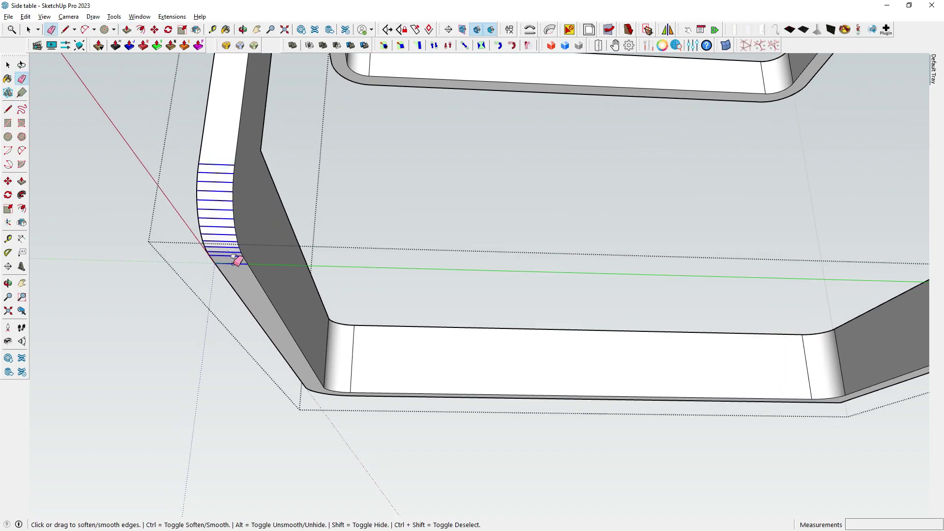
drag(237, 261, 235, 258)
scroll(175, 236, down, 5)
middle_drag(175, 236, 471, 274)
scroll(584, 223, up, 4)
scroll(596, 206, up, 2)
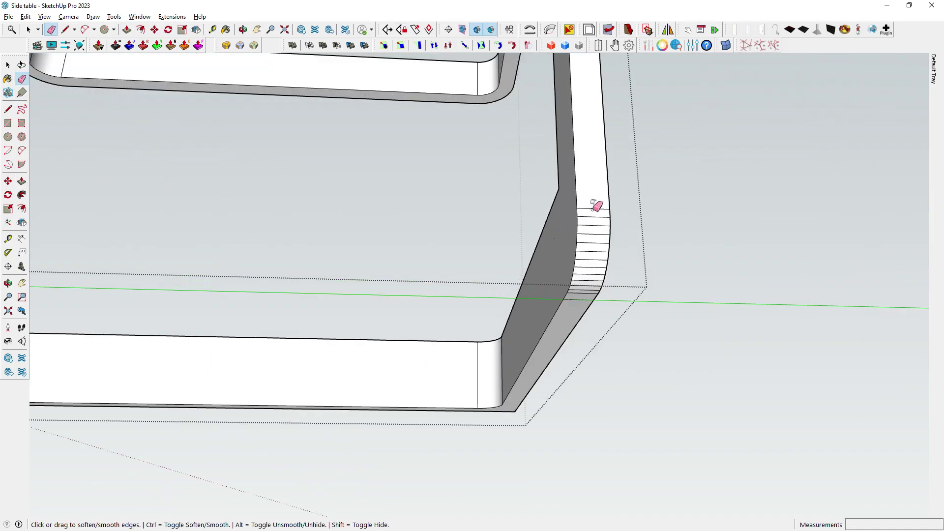
ctrl+drag(588, 290, 584, 293)
middle_drag(584, 293, 324, 344)
scroll(325, 344, down, 2)
ctrl+drag(325, 345, 433, 335)
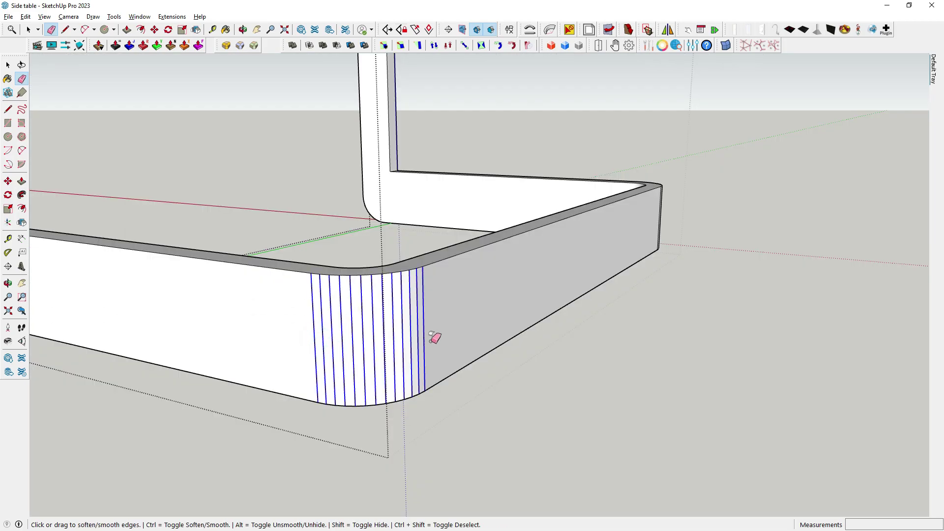
Step: Orbit around the frame to inspect the front, back and right-hand rounded corners
scroll(305, 370, down, 5)
mouse_move(306, 370)
middle_down()
mouse_move(202, 382)
mouse_move(386, 371)
middle_up()
scroll(455, 333, up, 5)
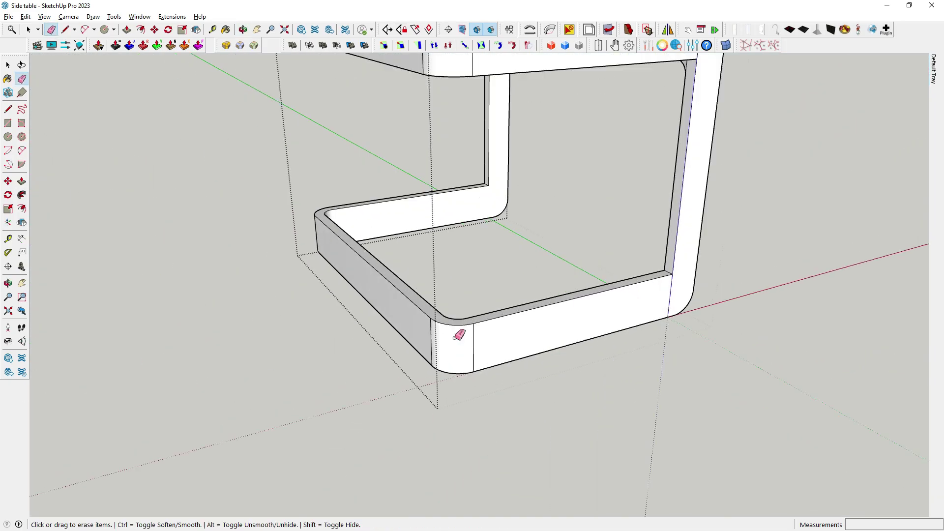
scroll(498, 340, down, 5)
middle_drag(498, 340, 289, 360)
scroll(675, 359, up, 5)
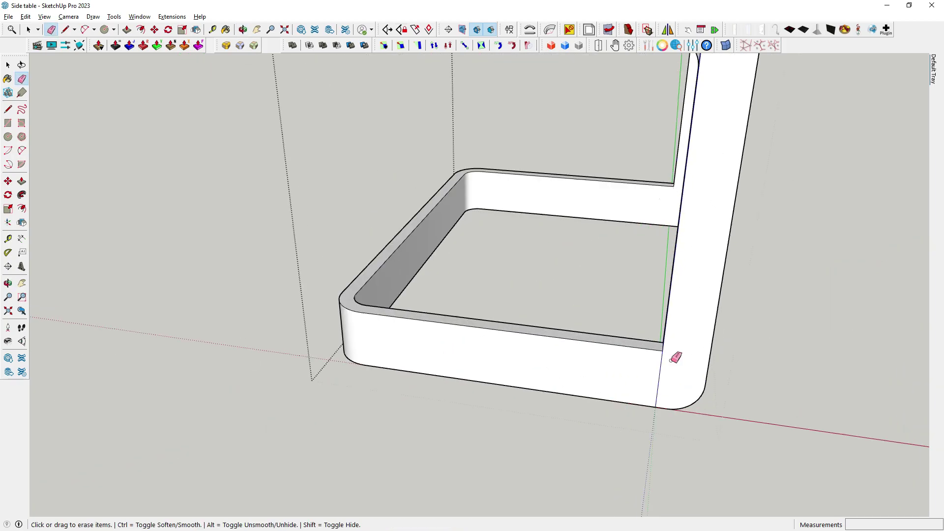
scroll(679, 377, down, 4)
mouse_move(679, 377)
middle_down()
mouse_move(255, 345)
mouse_move(198, 362)
middle_up()
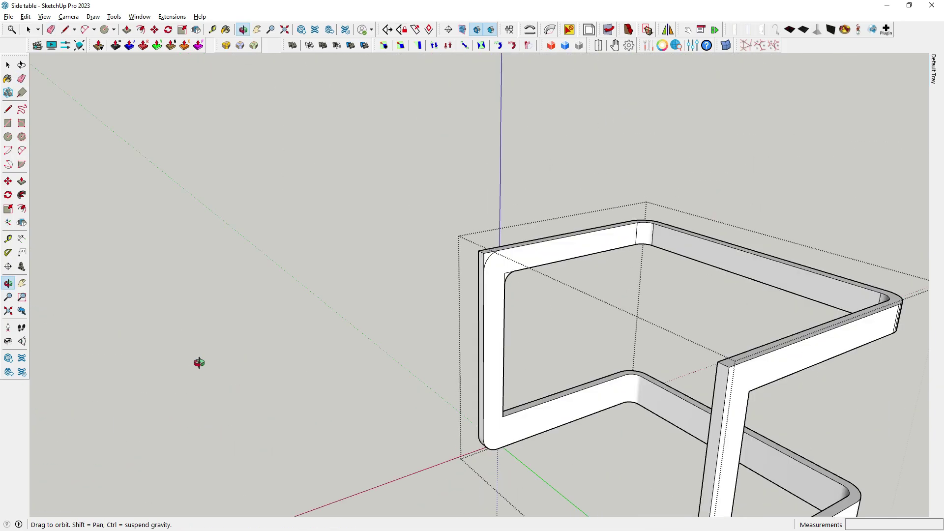
scroll(501, 299, up, 2)
scroll(291, 243, up, 3)
scroll(292, 243, down, 3)
middle_drag(292, 243, 618, 343)
scroll(468, 181, up, 3)
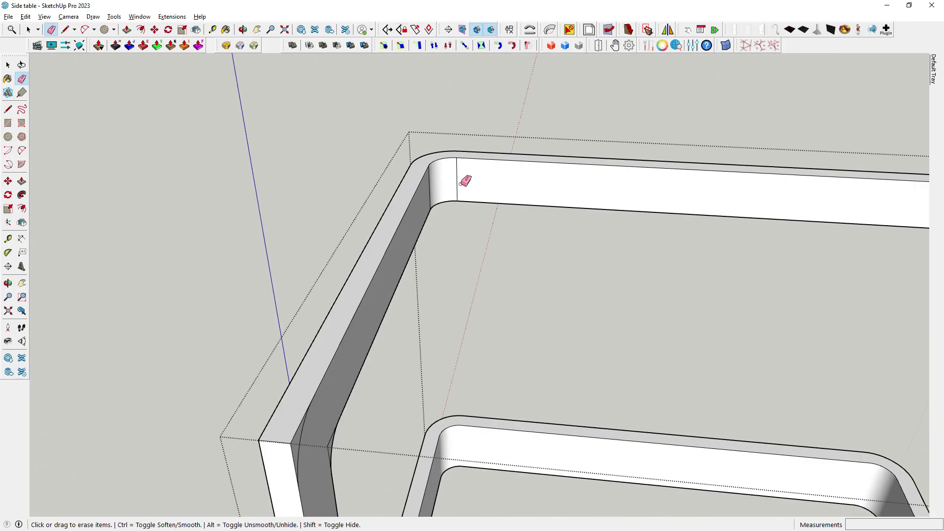
scroll(450, 176, up, 2)
scroll(405, 186, down, 3)
middle_drag(468, 237, 704, 156)
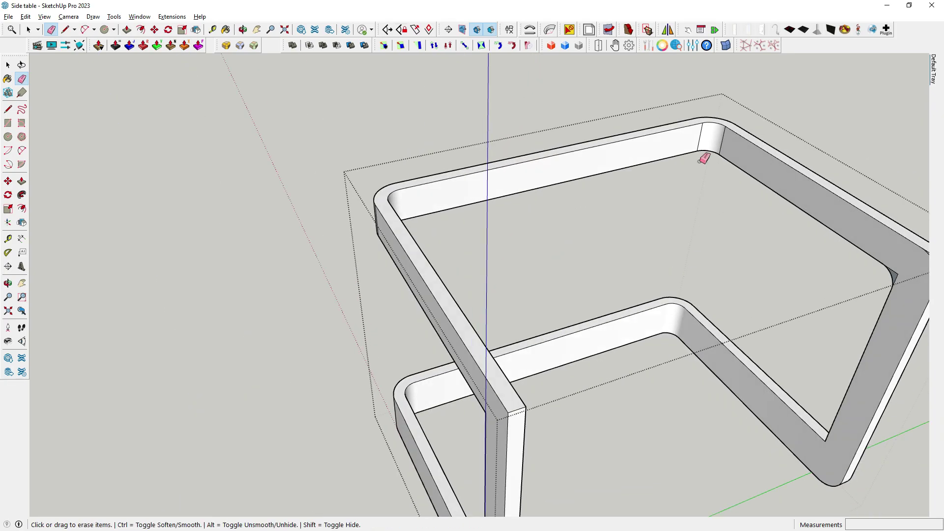
scroll(703, 128, up, 3)
scroll(733, 140, down, 3)
middle_drag(578, 256, 780, 207)
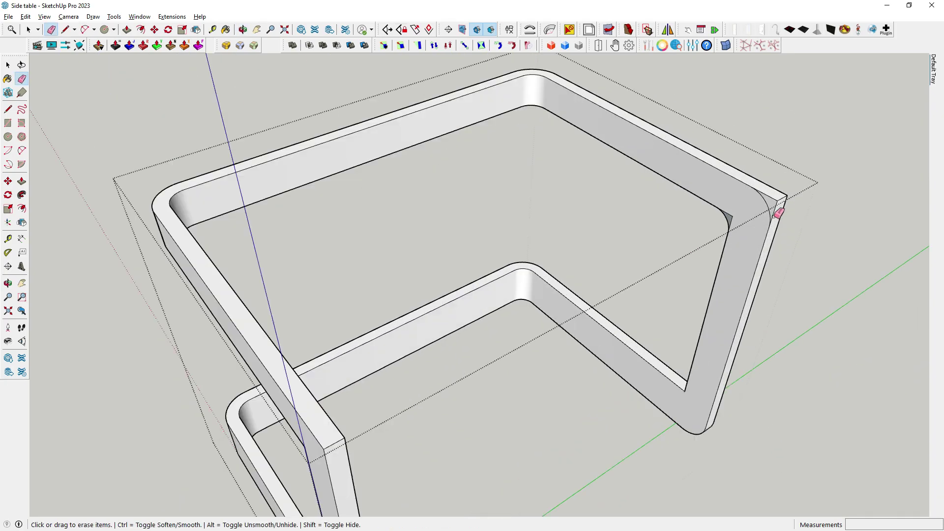
scroll(568, 194, up, 3)
Step: Push the remaining inner corner fillet face through the frame
click(22, 181)
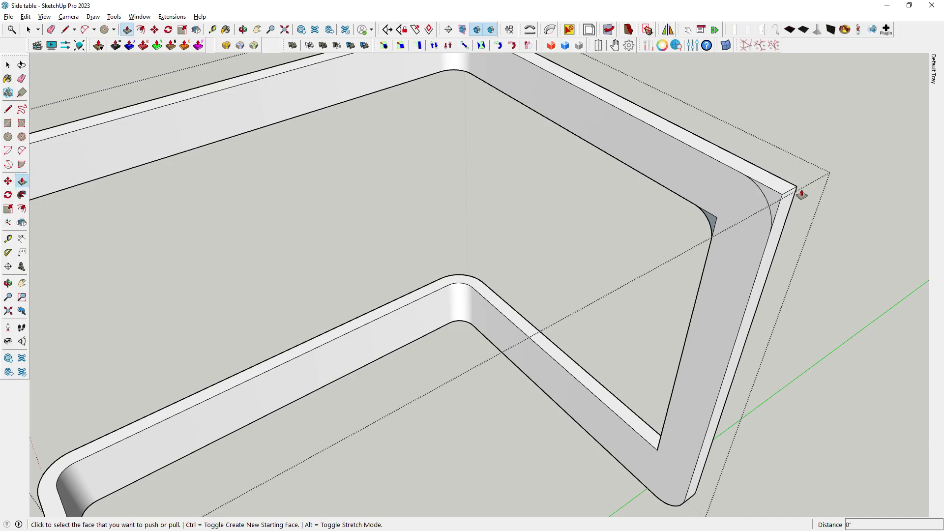
scroll(797, 194, up, 2)
scroll(695, 240, up, 1)
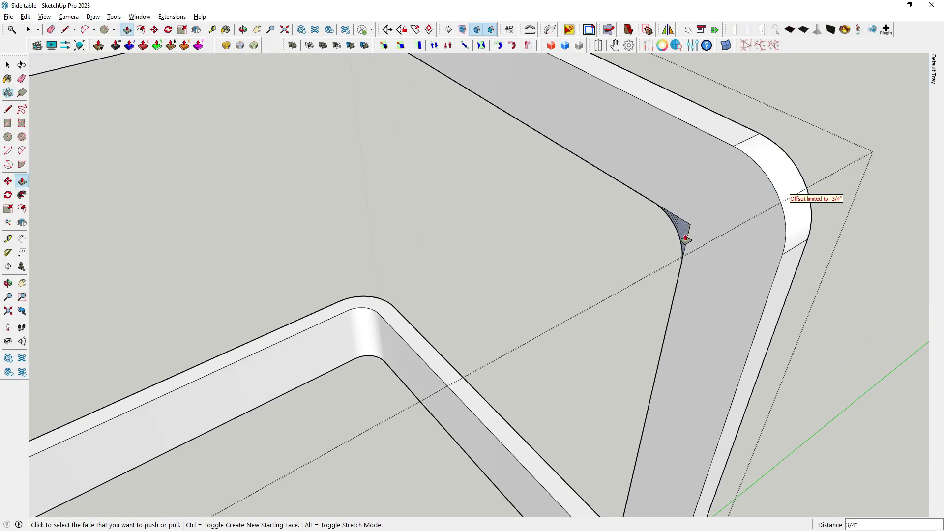
scroll(686, 240, down, 2)
Step: Soften the edge along the rail corner from a lower view of the leg
key(e)
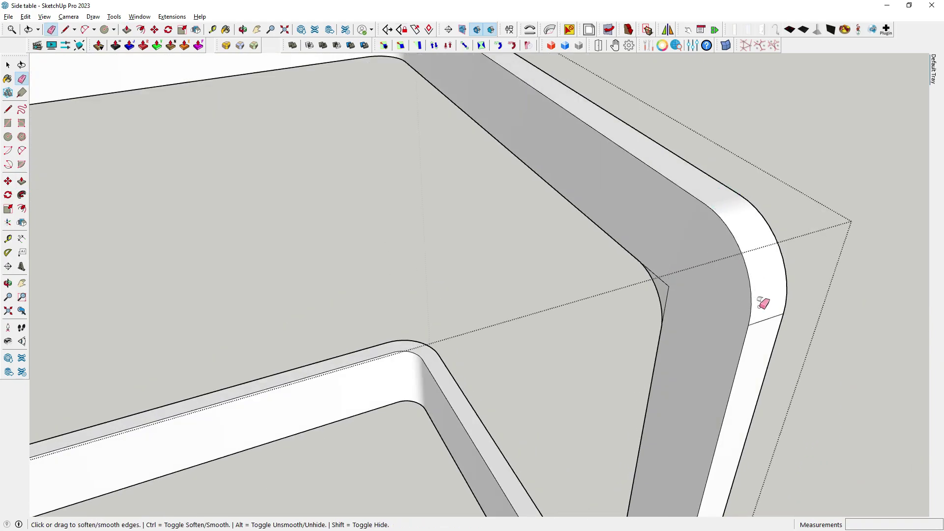
scroll(230, 196, down, 3)
scroll(400, 264, down, 2)
scroll(483, 312, up, 2)
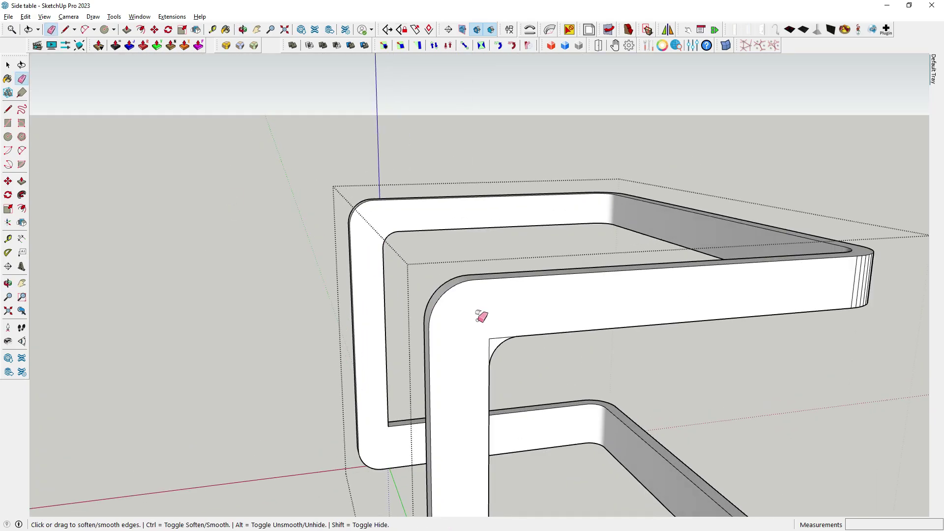
scroll(496, 344, up, 2)
scroll(496, 339, down, 3)
middle_drag(460, 327, 416, 306)
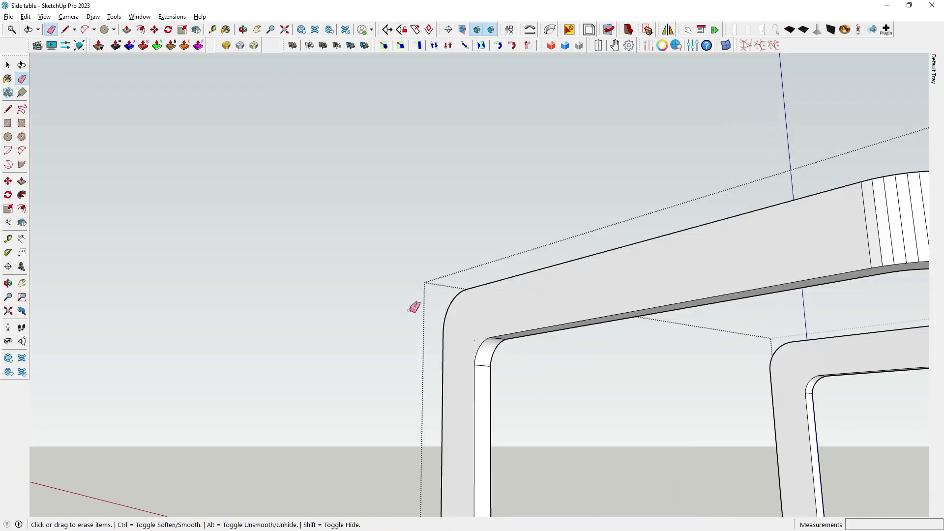
scroll(485, 339, up, 2)
scroll(467, 333, up, 1)
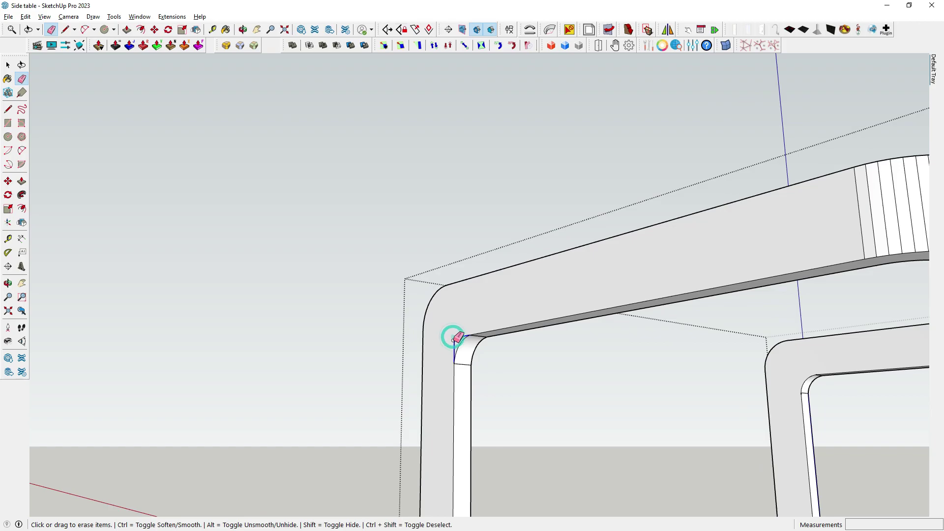
scroll(454, 340, up, 1)
ctrl+click(495, 311)
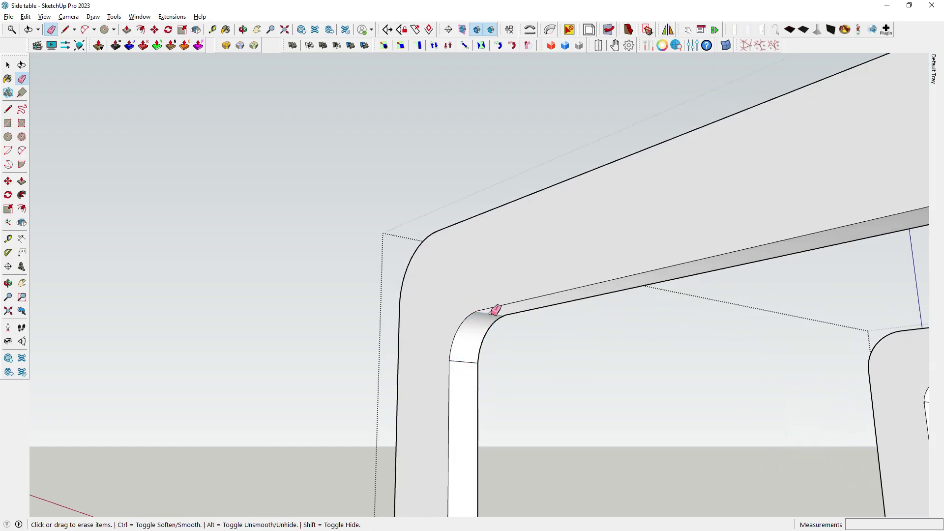
scroll(432, 362, down, 5)
key(space)
scroll(424, 358, down, 2)
mouse_move(647, 358)
middle_down()
mouse_move(413, 320)
mouse_move(343, 280)
mouse_move(274, 386)
middle_up()
scroll(274, 385, up, 4)
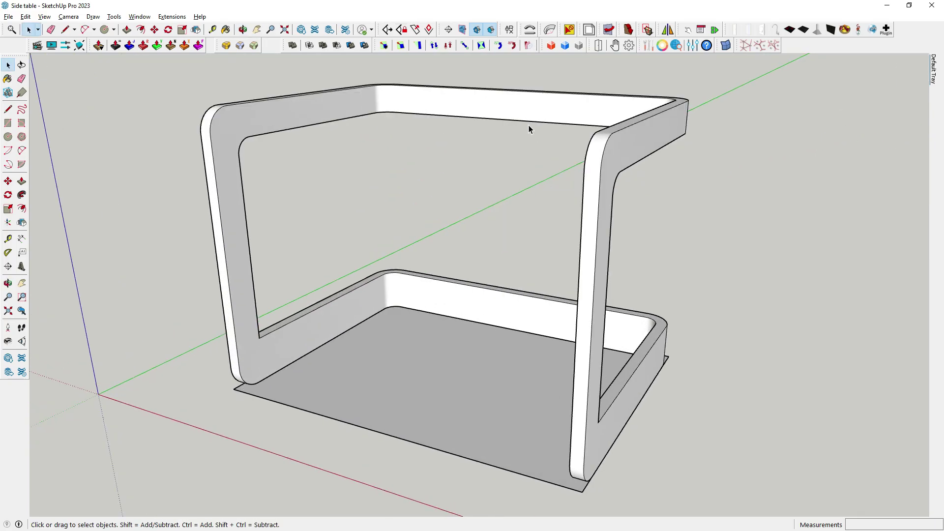
Step: Move the base panel out to sit beside the frame
mouse_move(529, 127)
middle_down()
mouse_move(650, 369)
mouse_move(467, 310)
middle_up()
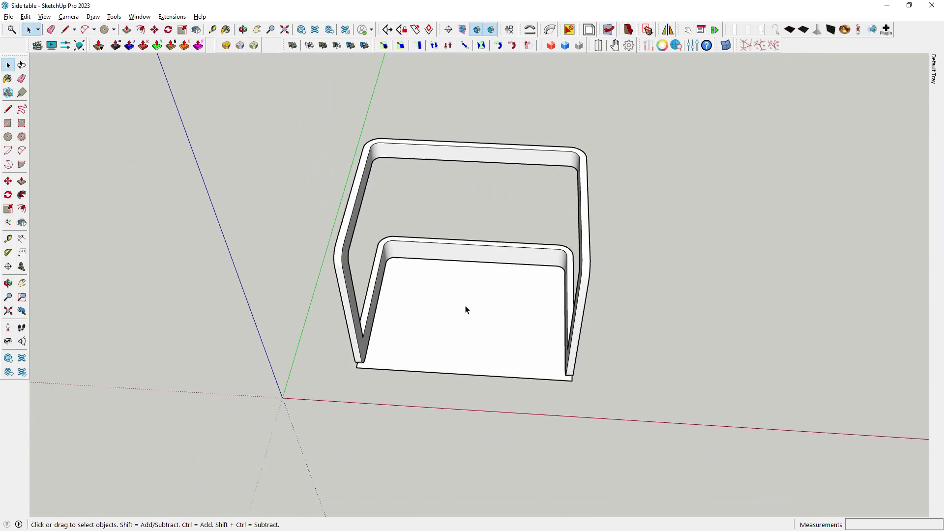
click(8, 182)
click(507, 344)
scroll(565, 383, down, 3)
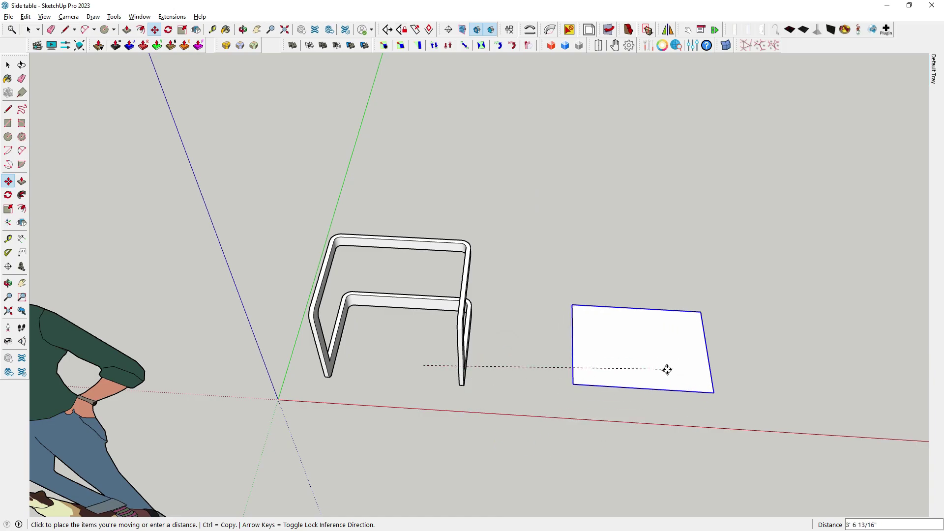
click(669, 377)
click(8, 65)
Step: Inside the panel group, shift the panel face 1 inch over
middle_drag(443, 320, 547, 382)
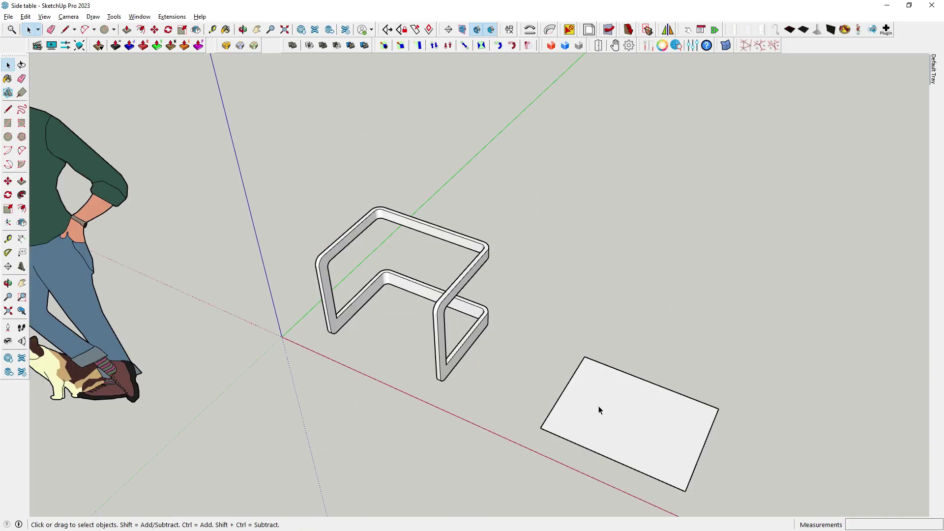
mouse_move(598, 406)
middle_down()
mouse_move(419, 360)
mouse_move(424, 301)
middle_up()
scroll(378, 272, up, 3)
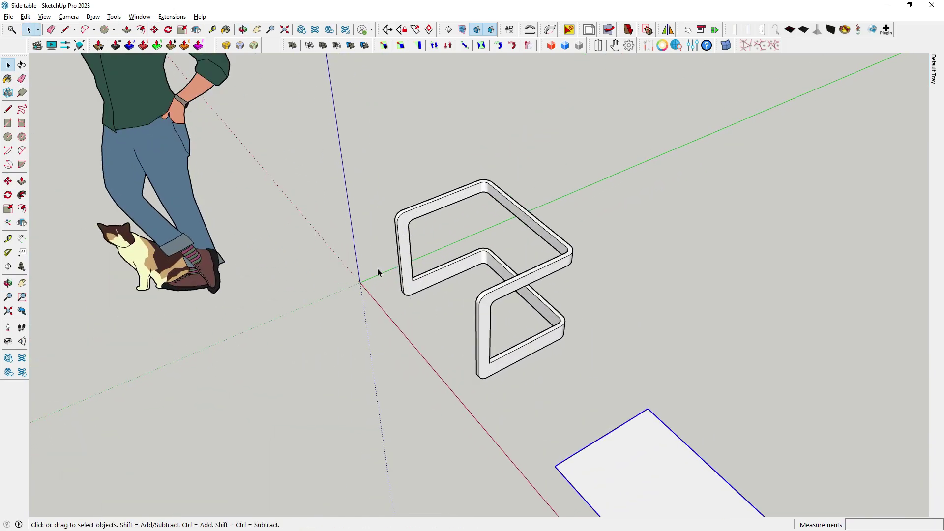
scroll(367, 256, down, 2)
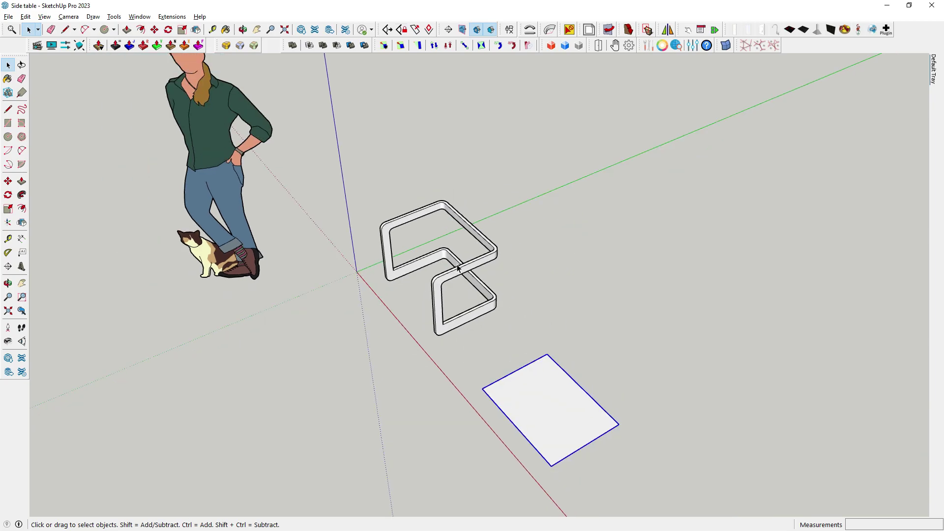
scroll(457, 268, up, 2)
double_click(548, 423)
scroll(548, 424, down, 1)
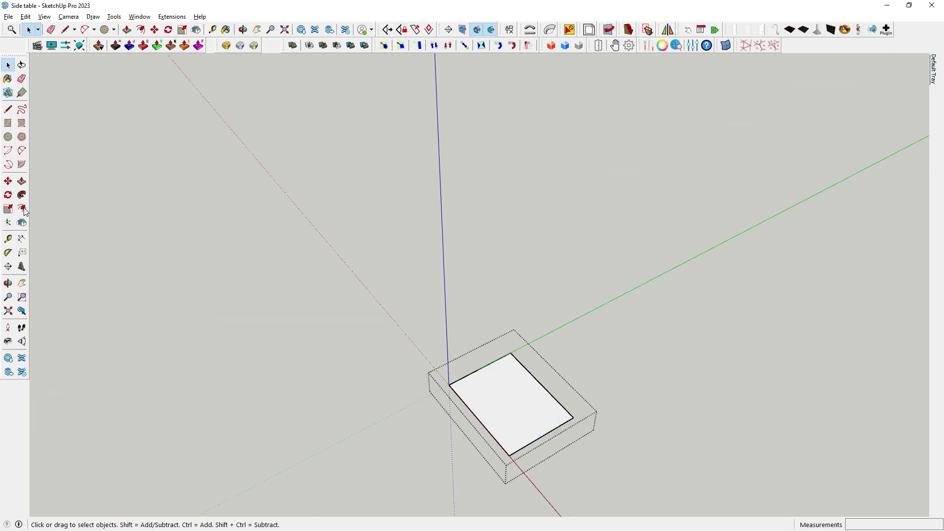
key(m)
click(510, 445)
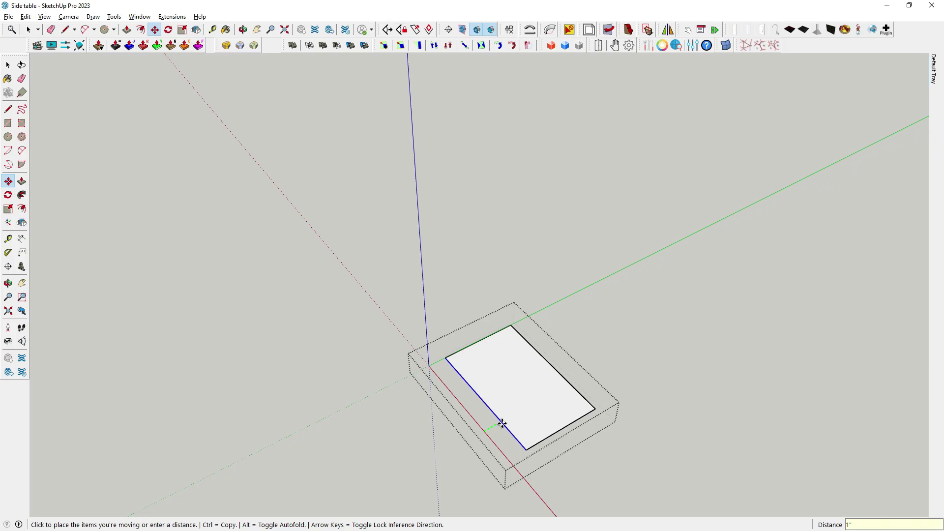
click(501, 424)
key(space)
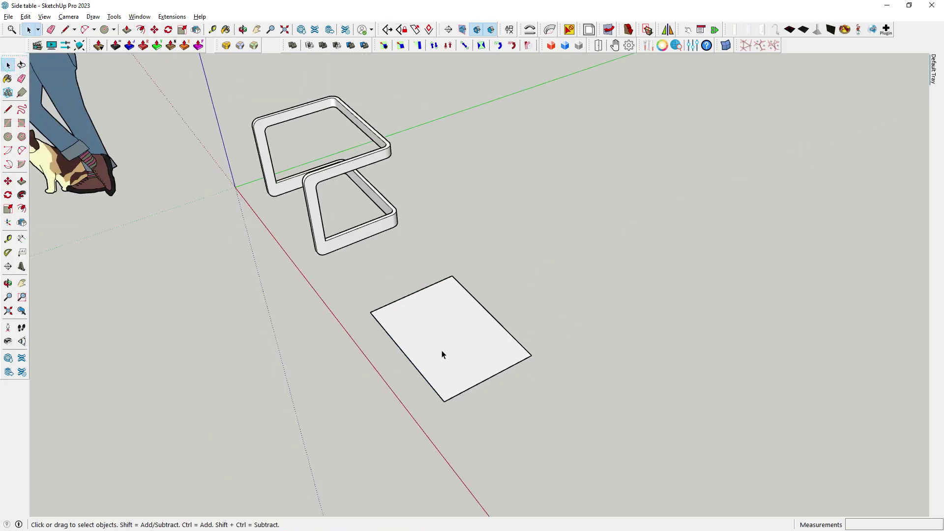
Step: Snap the panel by its corner into the frame's inner corner
click(8, 182)
scroll(541, 364, up, 2)
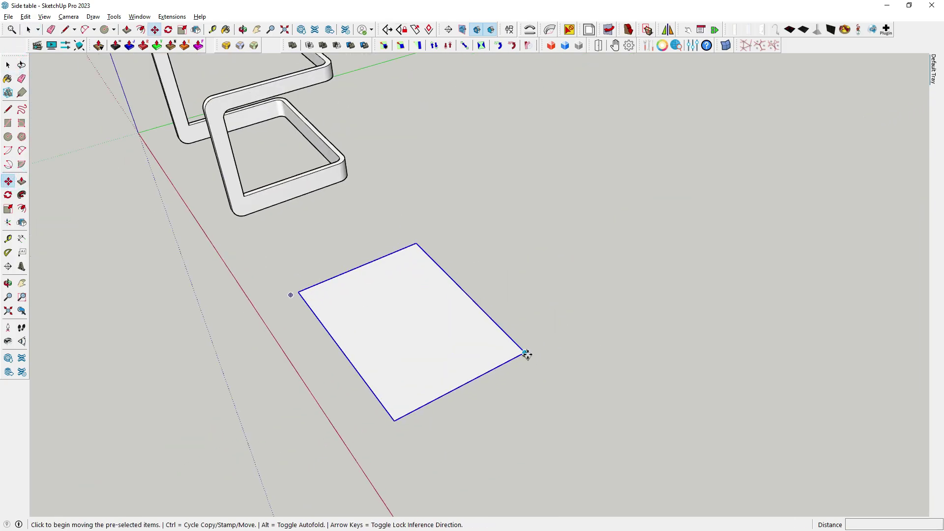
click(527, 354)
scroll(311, 159, up, 3)
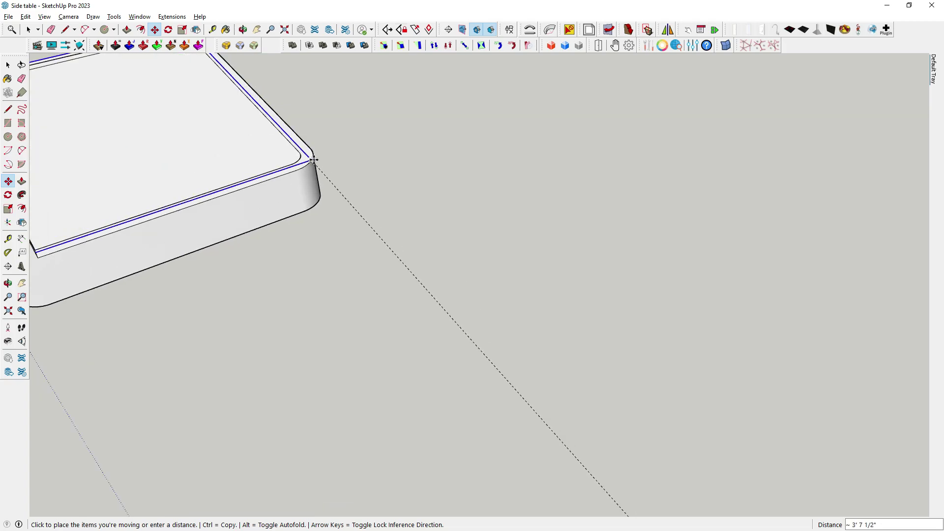
click(314, 160)
scroll(769, 244, down, 3)
scroll(481, 279, down, 2)
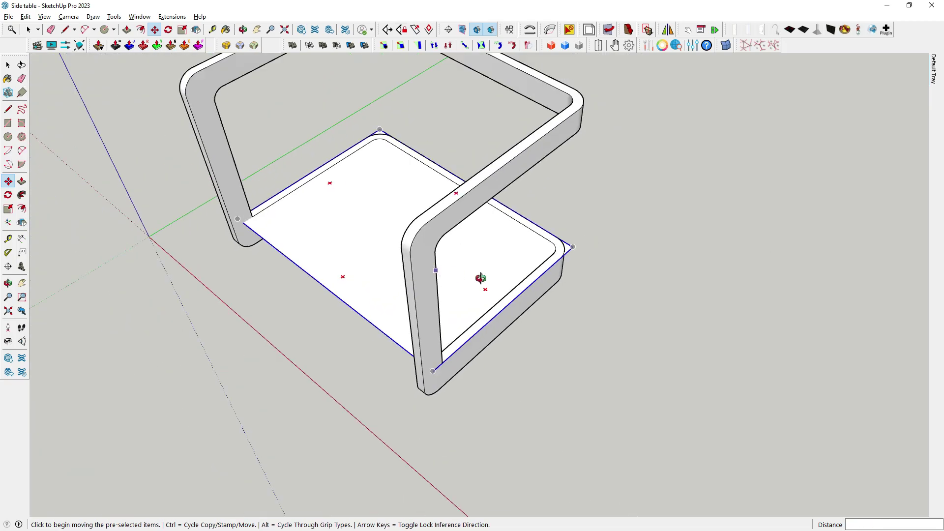
middle_drag(480, 278, 209, 341)
scroll(264, 280, up, 3)
scroll(247, 223, up, 3)
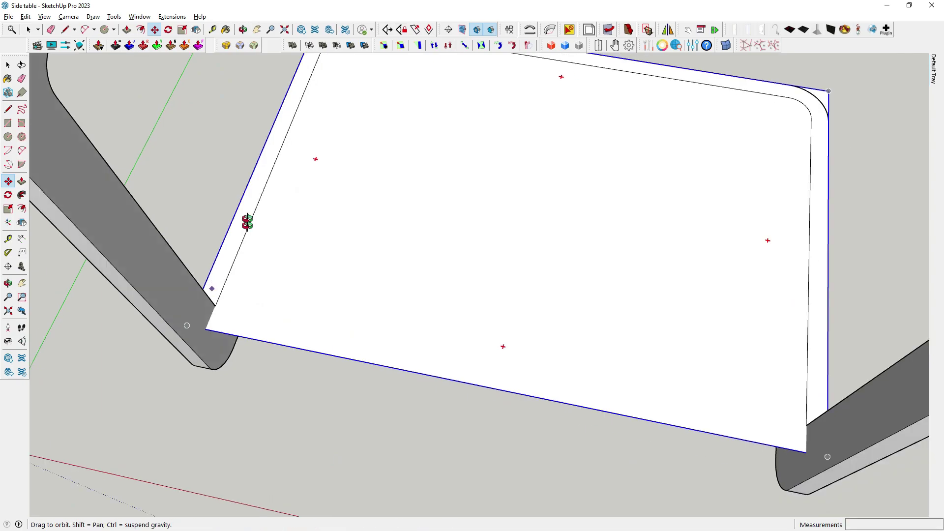
scroll(248, 223, down, 3)
mouse_move(185, 217)
middle_down()
mouse_move(350, 154)
mouse_move(276, 200)
middle_up()
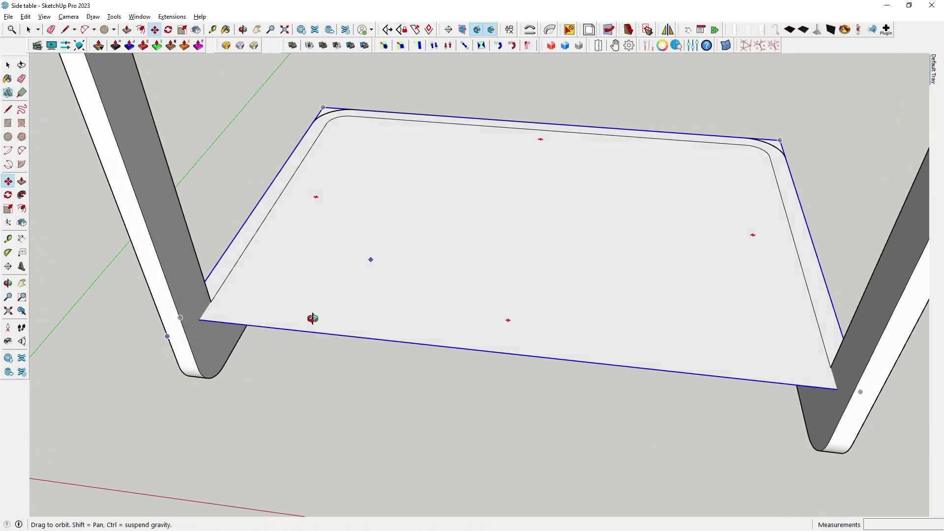
scroll(220, 221, up, 2)
key(space)
Step: Extrude the panel face upward into a 6"-tall drawer box
scroll(282, 274, down, 3)
double_click(279, 276)
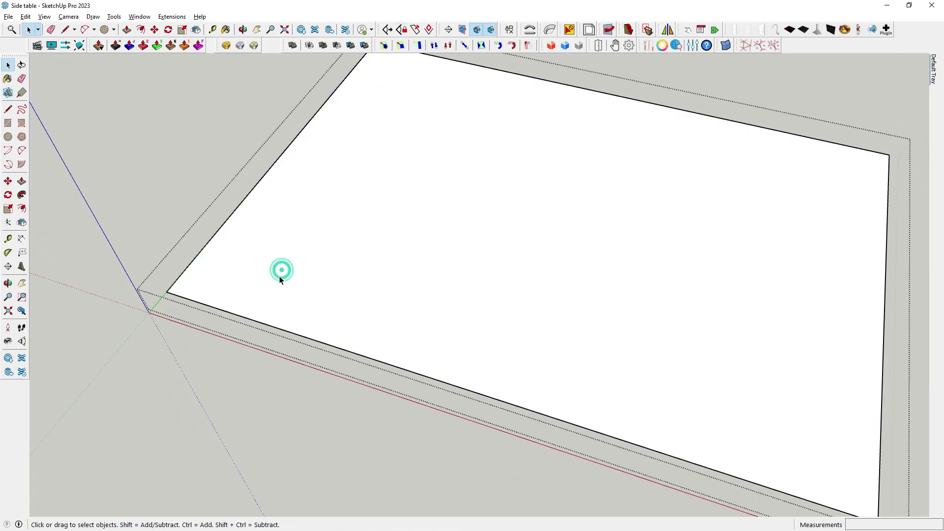
click(20, 183)
double_click(368, 208)
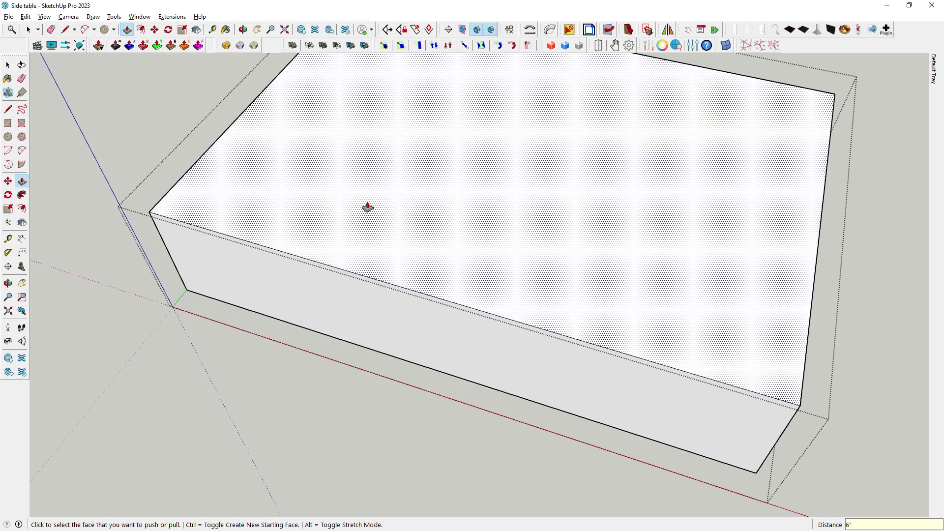
scroll(458, 348, down, 3)
scroll(457, 347, down, 2)
key(space)
click(200, 289)
key(o)
mouse_move(200, 289)
mouse_down()
mouse_move(332, 149)
mouse_move(213, 186)
mouse_up()
key(space)
scroll(287, 253, up, 3)
Step: Select the outer frame and view its Entity Info details
click(282, 266)
scroll(282, 266, up, 2)
scroll(221, 195, up, 2)
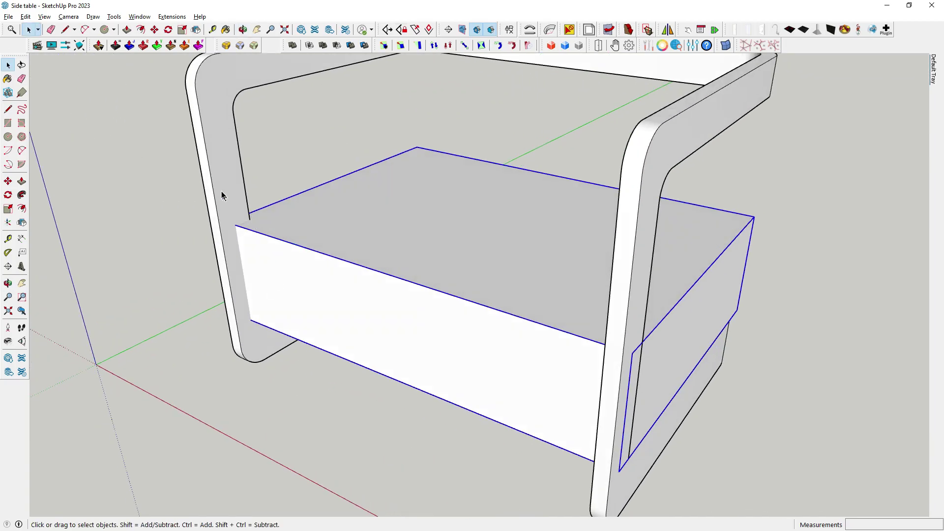
click(221, 195)
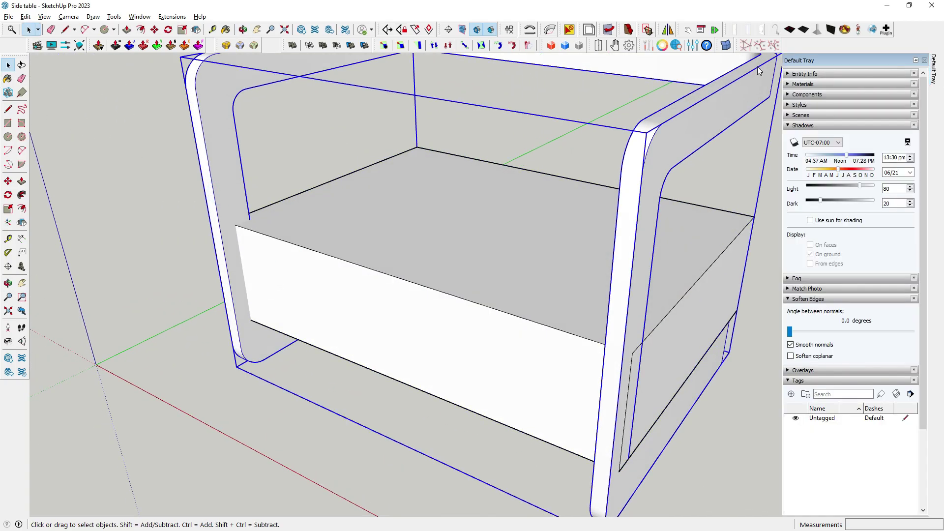
click(789, 74)
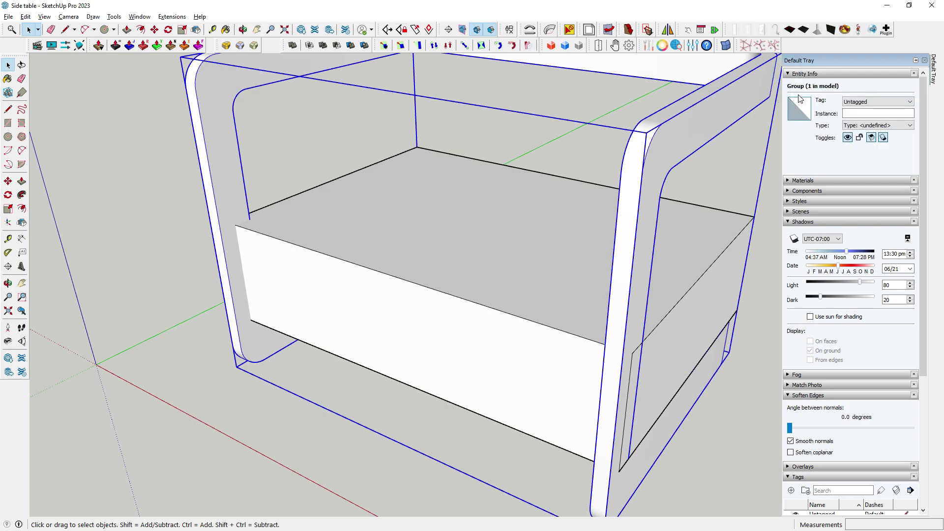
click(653, 167)
scroll(653, 167, down, 2)
Step: Open the frame group for editing and enlarge the table view
scroll(641, 221, down, 2)
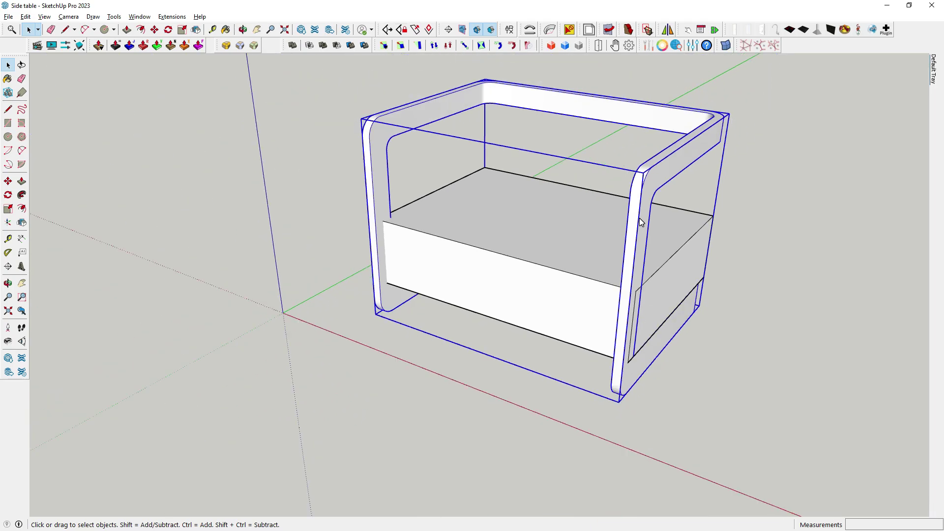
double_click(642, 222)
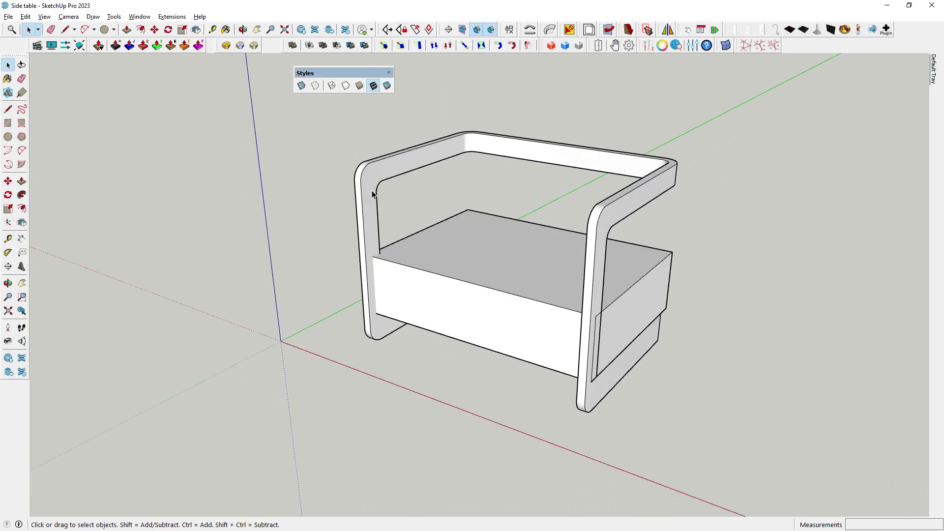
double_click(373, 186)
mouse_move(377, 171)
middle_down()
mouse_move(331, 188)
mouse_move(716, 95)
middle_up()
Step: Select the frame, then the drawer box to confirm it is solid, then reselect the frame
click(716, 95)
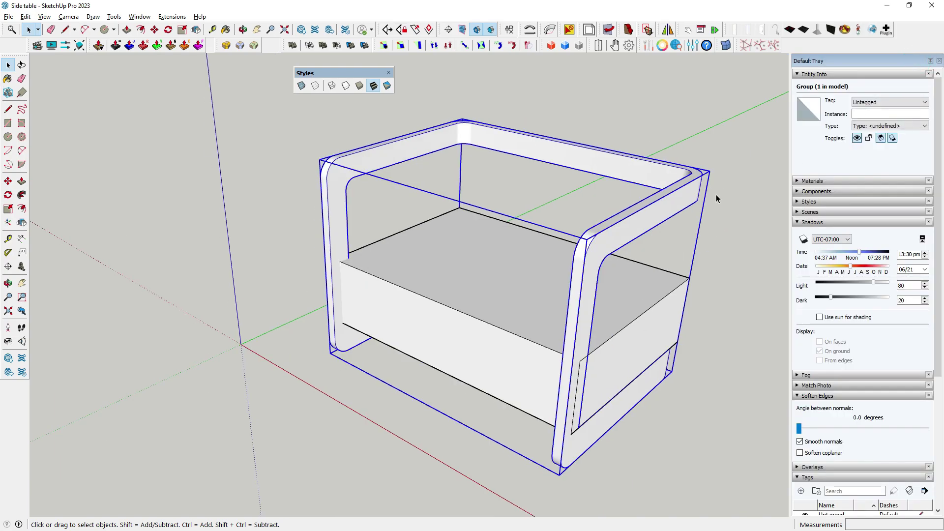
click(546, 283)
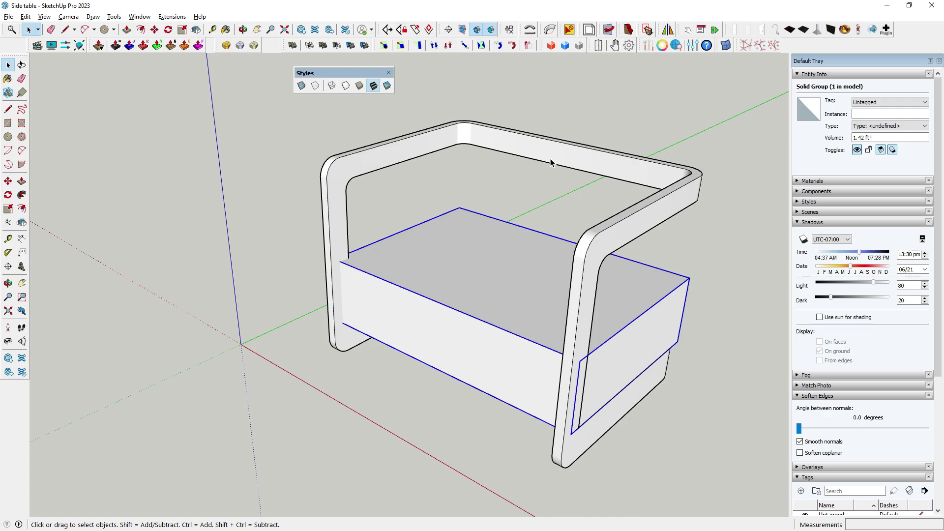
click(625, 138)
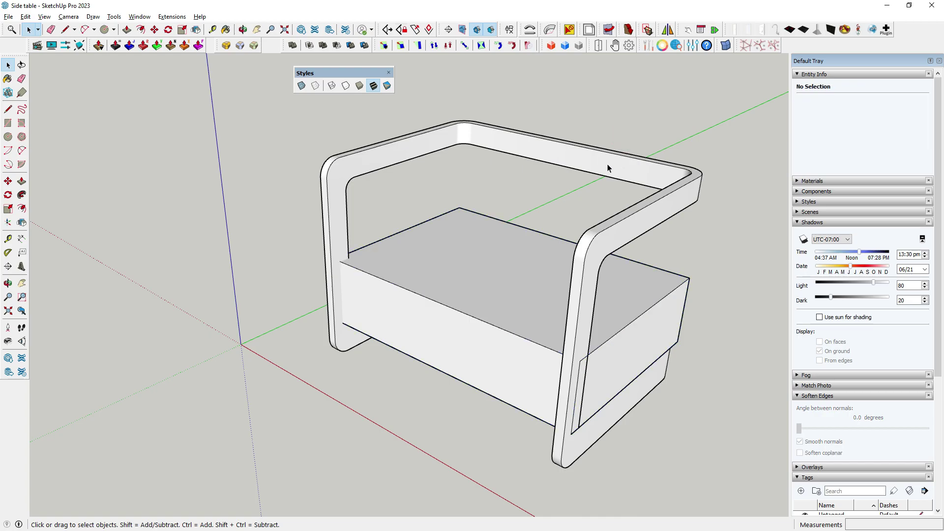
click(608, 168)
Step: Open the frame group, select all its geometry and turn on X-ray to see through it
double_click(492, 143)
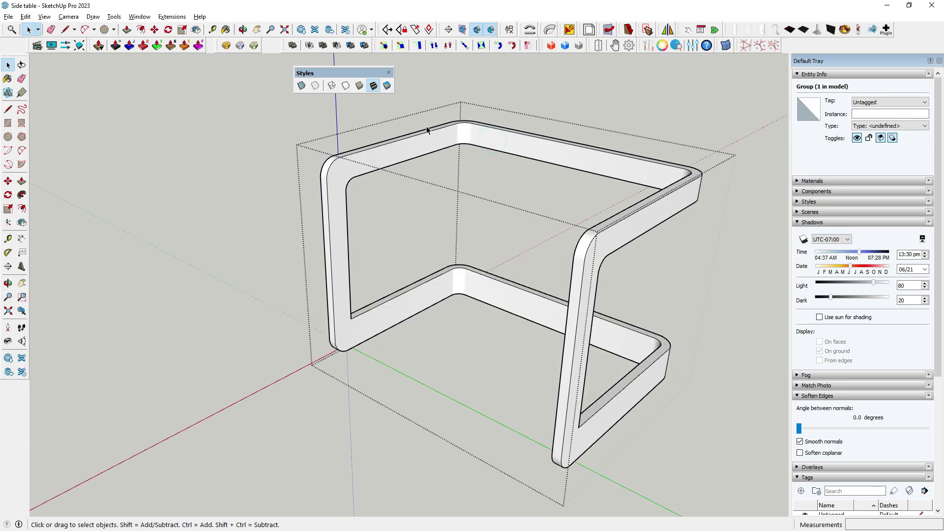
click(491, 143)
triple_click(490, 145)
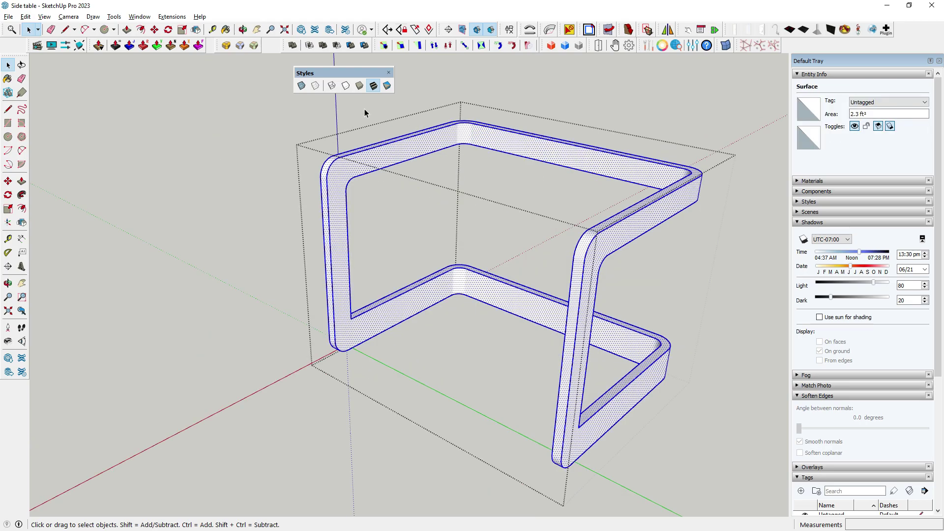
click(302, 85)
scroll(364, 190, up, 2)
middle_drag(364, 190, 392, 205)
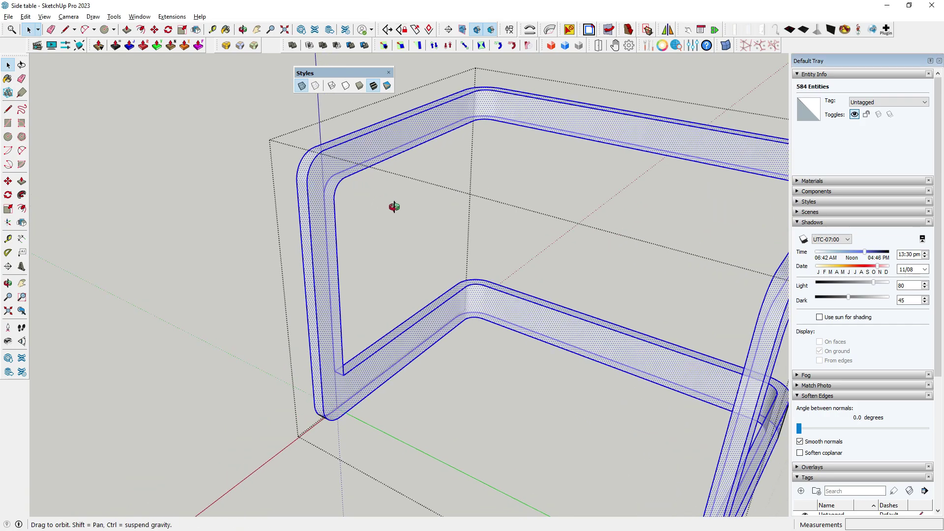
scroll(325, 217, down, 3)
mouse_move(325, 217)
middle_down()
mouse_move(421, 251)
mouse_move(629, 367)
mouse_move(434, 323)
mouse_move(302, 352)
middle_up()
Step: Inspect the lower frame and its rounded bottom corner in X-ray, checking an arc at the box corner
scroll(443, 453, up, 2)
scroll(424, 437, up, 2)
mouse_move(424, 437)
middle_down()
mouse_move(347, 369)
mouse_move(362, 348)
middle_up()
scroll(415, 382, down, 3)
mouse_move(416, 381)
middle_down()
mouse_move(595, 347)
mouse_move(295, 320)
mouse_move(544, 320)
mouse_move(362, 337)
mouse_move(544, 310)
mouse_move(512, 341)
mouse_move(565, 386)
middle_up()
scroll(544, 310, down, 3)
scroll(469, 347, down, 1)
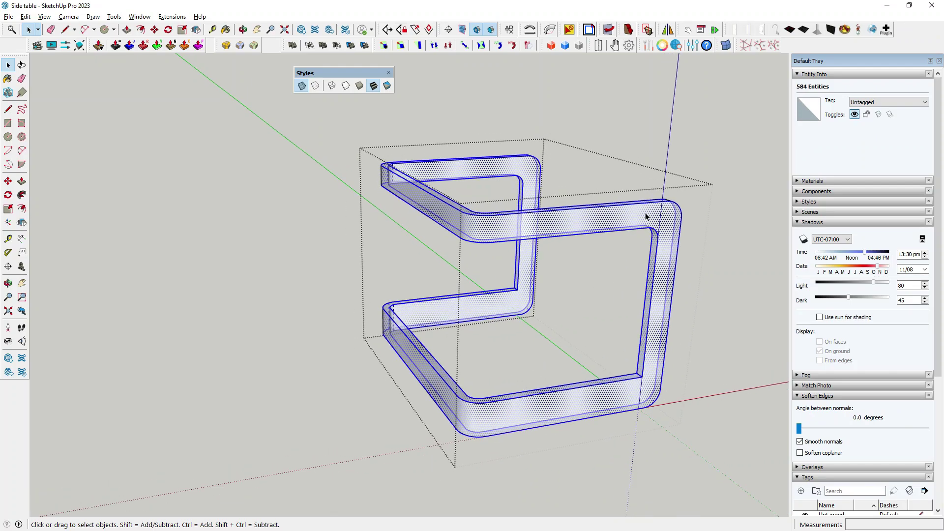
scroll(512, 274, up, 5)
middle_drag(513, 272, 528, 262)
click(528, 261)
click(528, 263)
scroll(528, 263, down, 1)
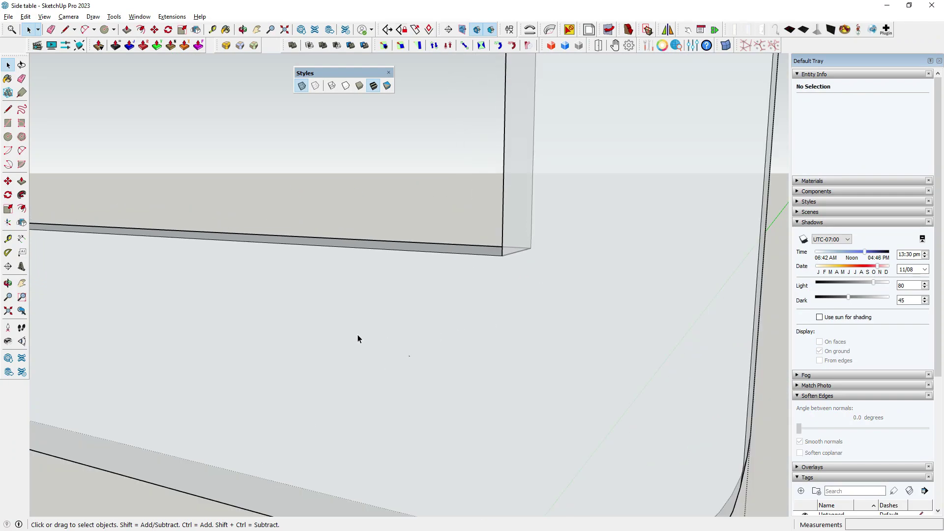
mouse_move(358, 334)
middle_down()
mouse_move(534, 300)
mouse_move(551, 343)
mouse_move(485, 338)
mouse_move(611, 264)
middle_up()
scroll(551, 343, down, 3)
Step: Select the side table group, dock the Styles toolbar and toggle X-ray off
click(537, 168)
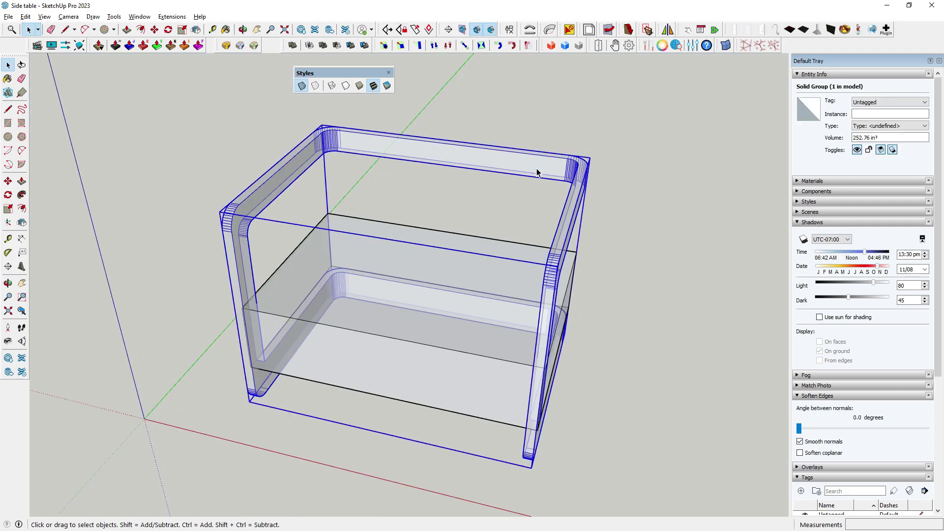
mouse_move(415, 185)
middle_down()
mouse_move(565, 194)
mouse_move(519, 218)
middle_up()
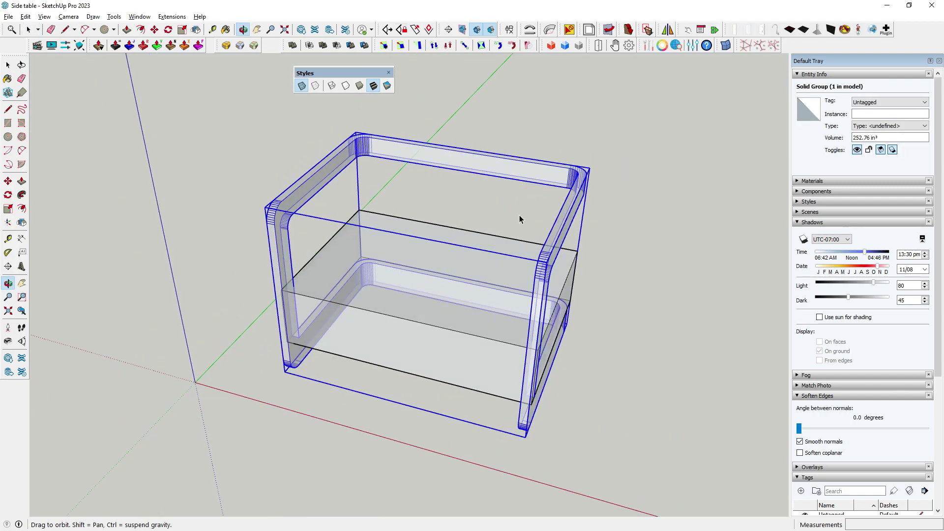
scroll(292, 95, up, 2)
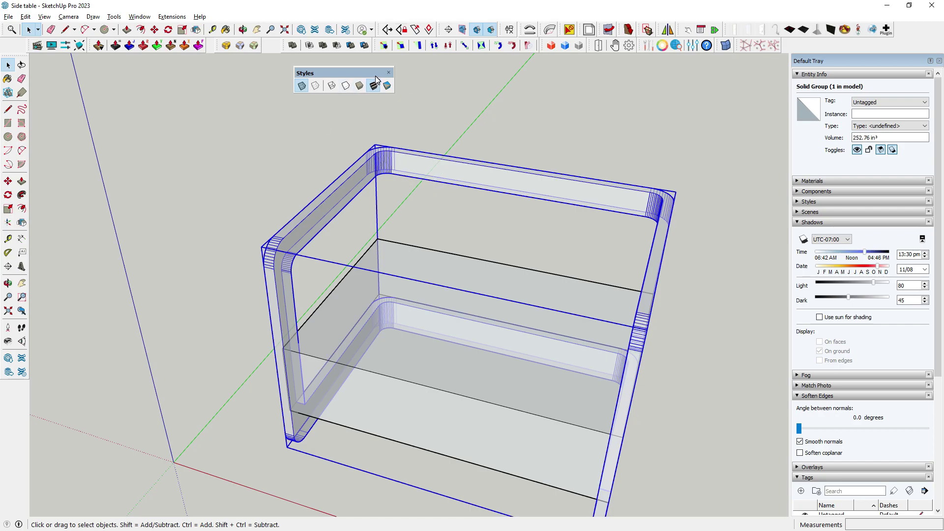
drag(377, 73, 817, 46)
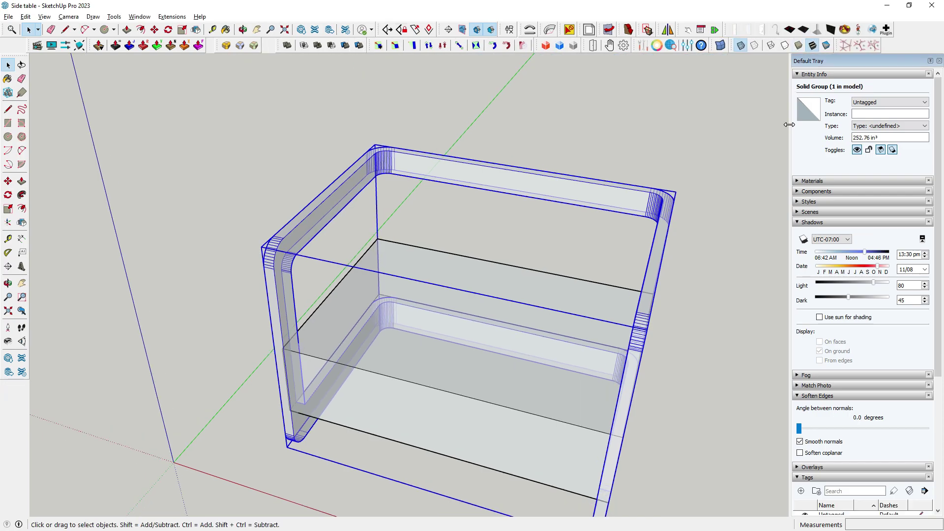
click(741, 45)
Step: Select all of the frame's geometry and soften its edges at 27.1°
middle_drag(527, 253, 605, 218)
double_click(597, 198)
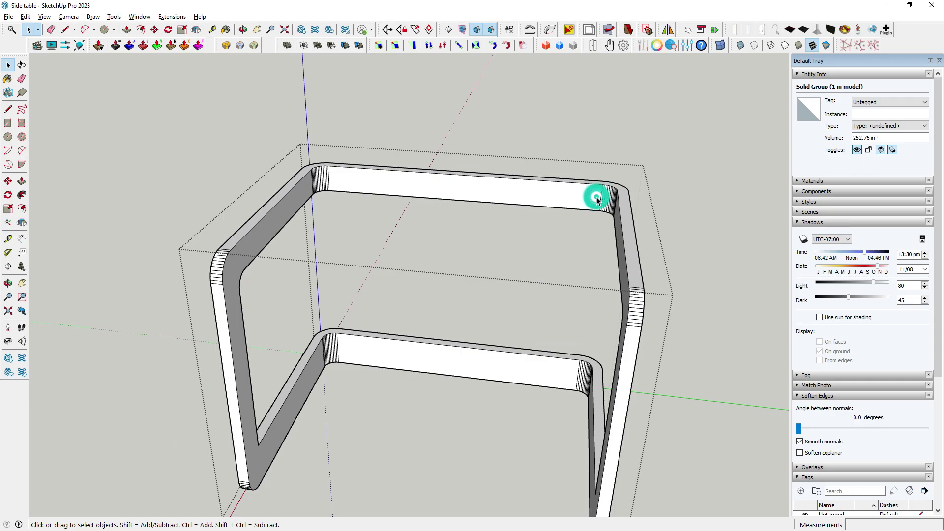
triple_click(598, 197)
drag(805, 433, 811, 434)
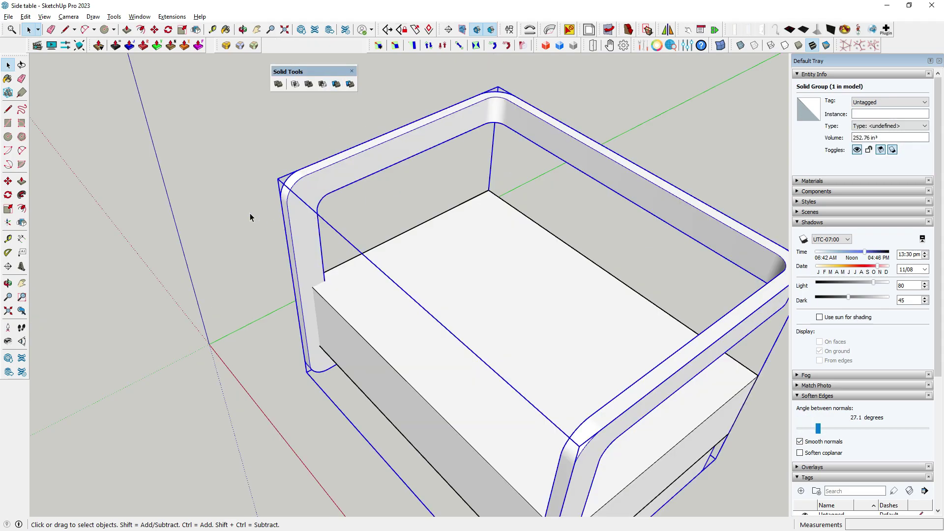
Step: Leave the frame group and open the drawer box group from a high three-quarter view
scroll(242, 213, down, 2)
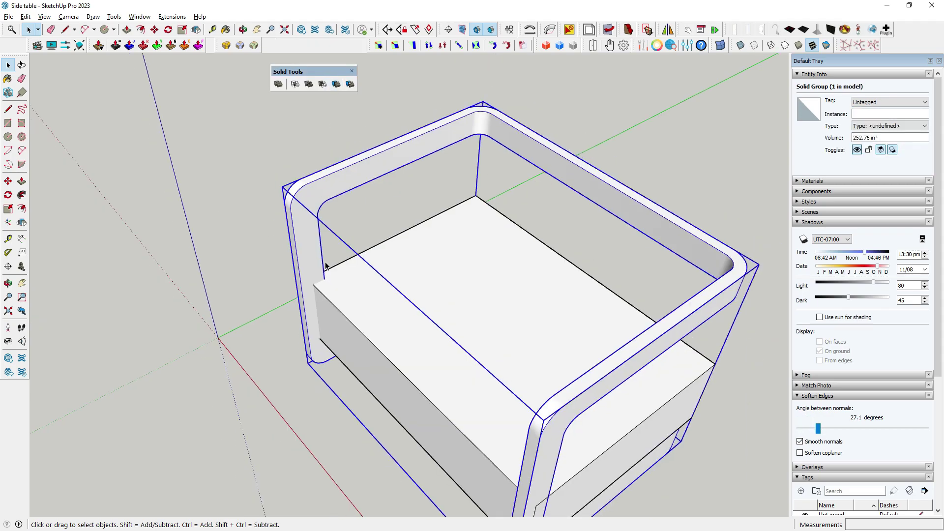
scroll(319, 215, down, 1)
scroll(318, 213, up, 3)
scroll(382, 321, down, 1)
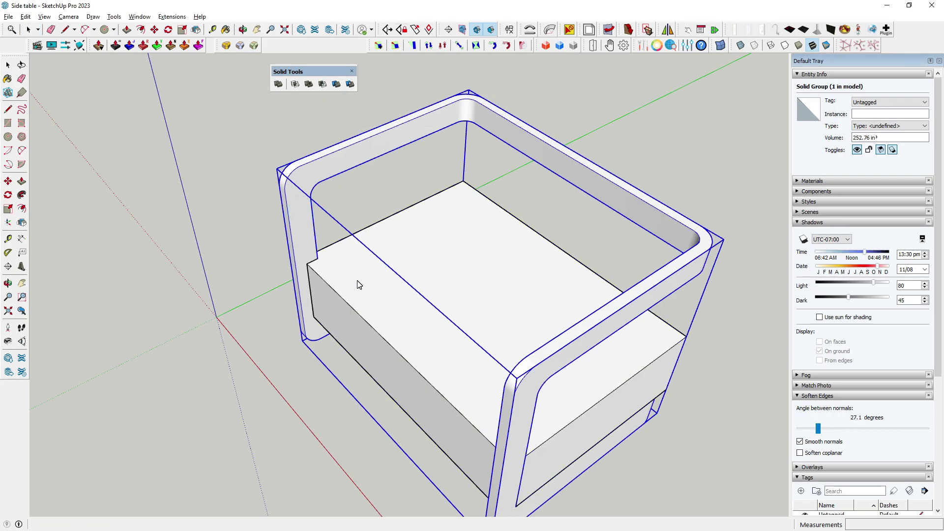
double_click(297, 245)
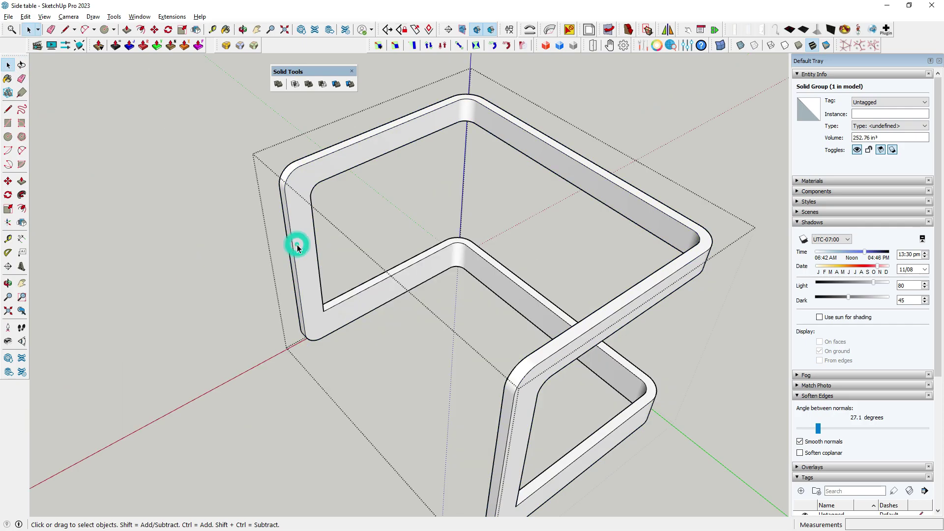
scroll(314, 256, down, 1)
click(331, 293)
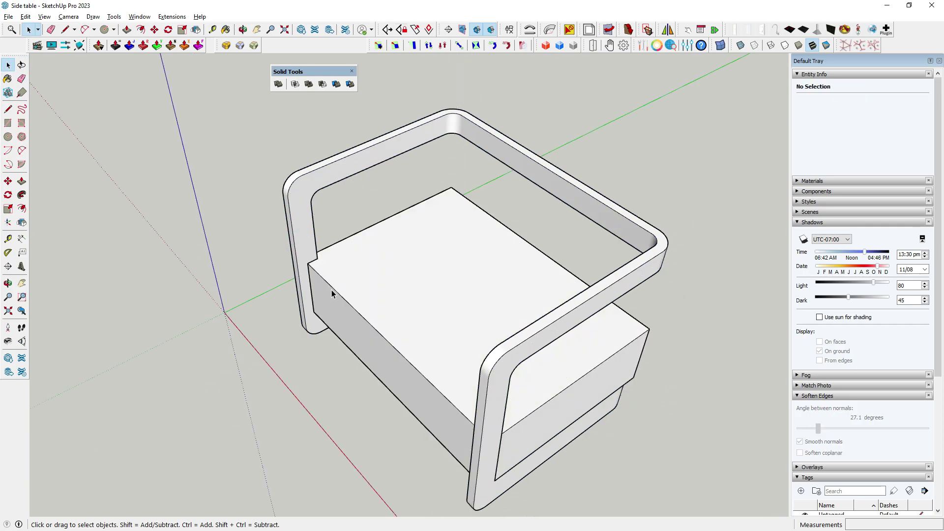
double_click(381, 298)
middle_drag(381, 297, 288, 316)
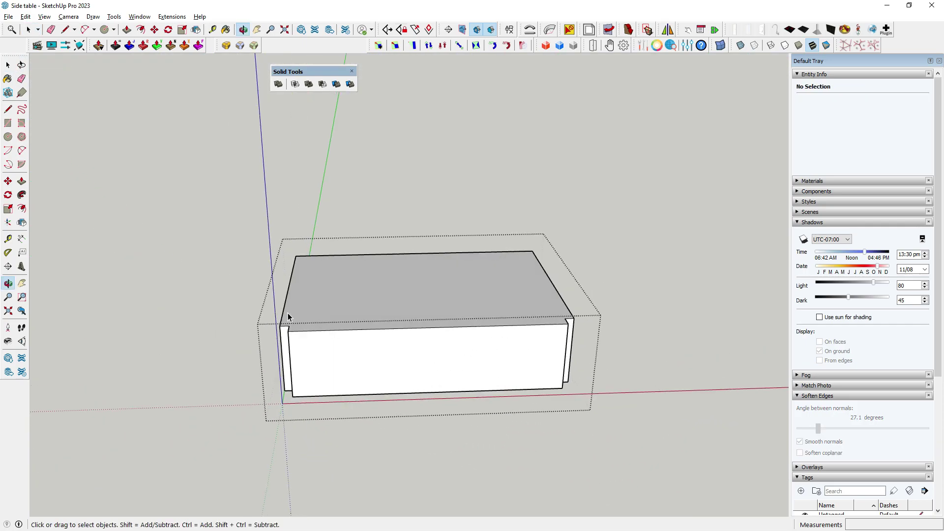
key(Escape)
mouse_move(252, 392)
middle_down()
mouse_move(344, 331)
mouse_move(218, 338)
mouse_move(373, 281)
mouse_move(369, 343)
mouse_move(382, 327)
middle_up()
key(space)
double_click(377, 329)
Step: Inside the drawer box group, view the box from above, then from the front
scroll(345, 305, up, 3)
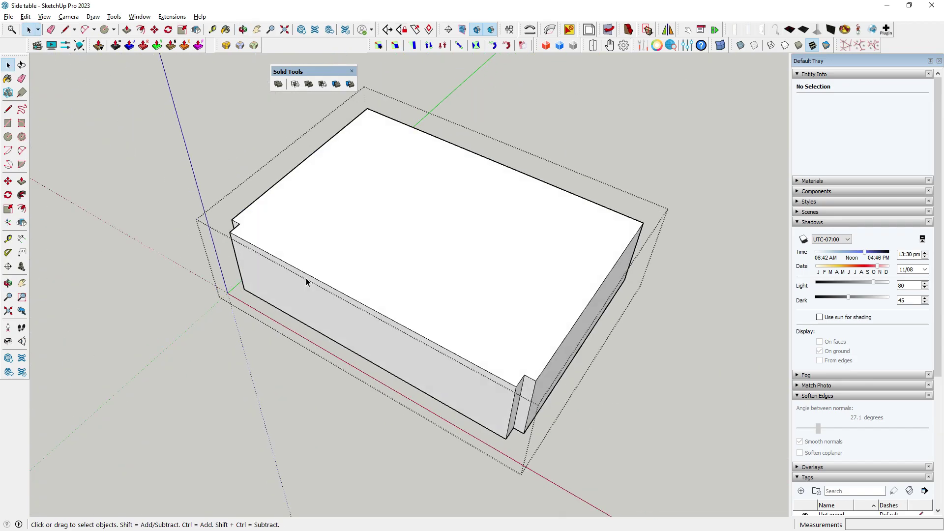
mouse_move(306, 281)
middle_down()
mouse_move(308, 272)
mouse_move(216, 203)
middle_up()
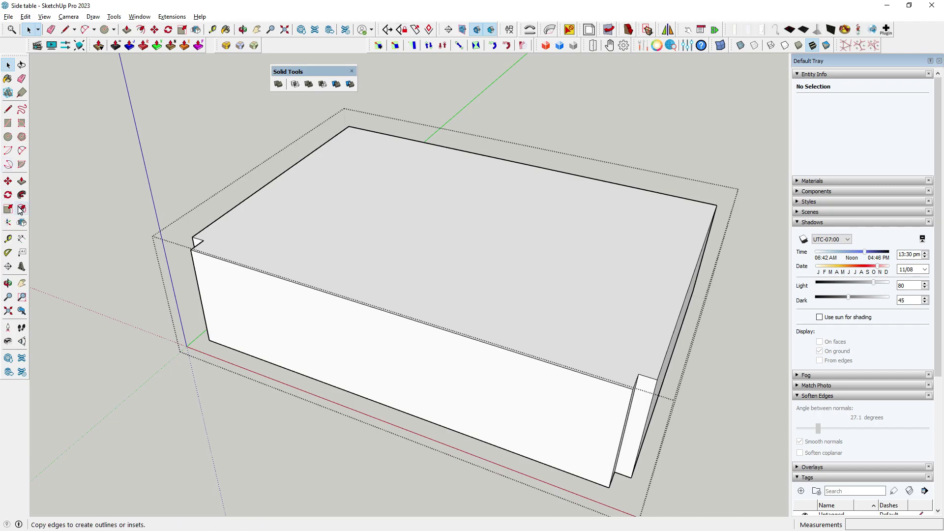
scroll(56, 239, down, 3)
key(p)
scroll(263, 239, up, 3)
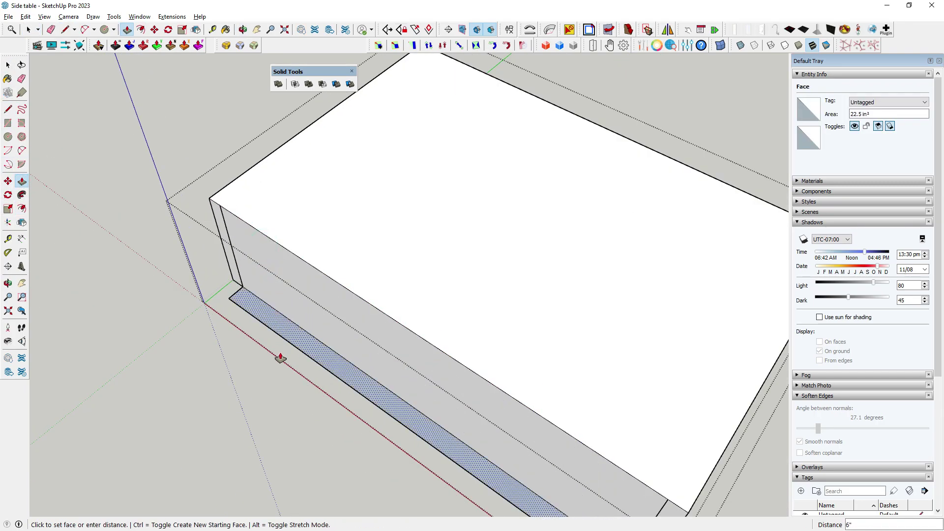
scroll(281, 354, up, 5)
scroll(443, 295, down, 5)
key(space)
middle_drag(495, 246, 394, 217)
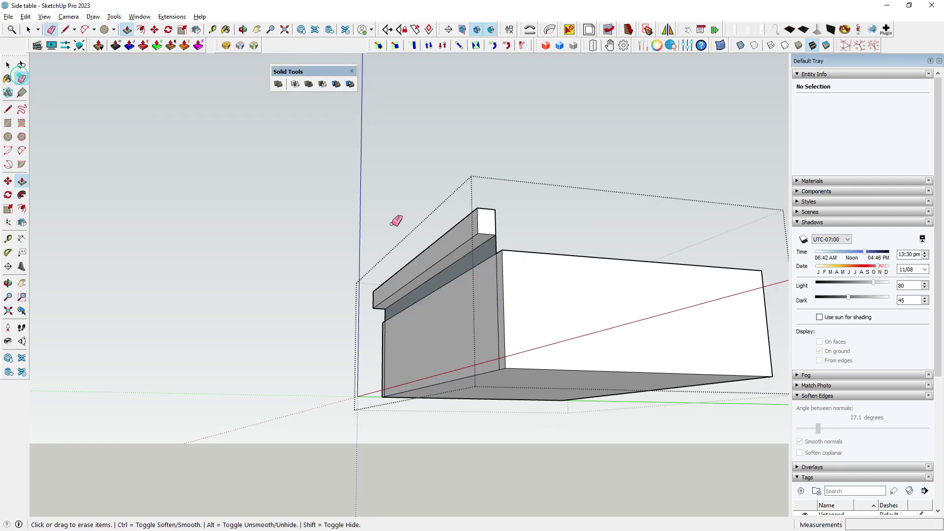
scroll(392, 362, up, 2)
scroll(625, 371, down, 5)
scroll(389, 186, up, 8)
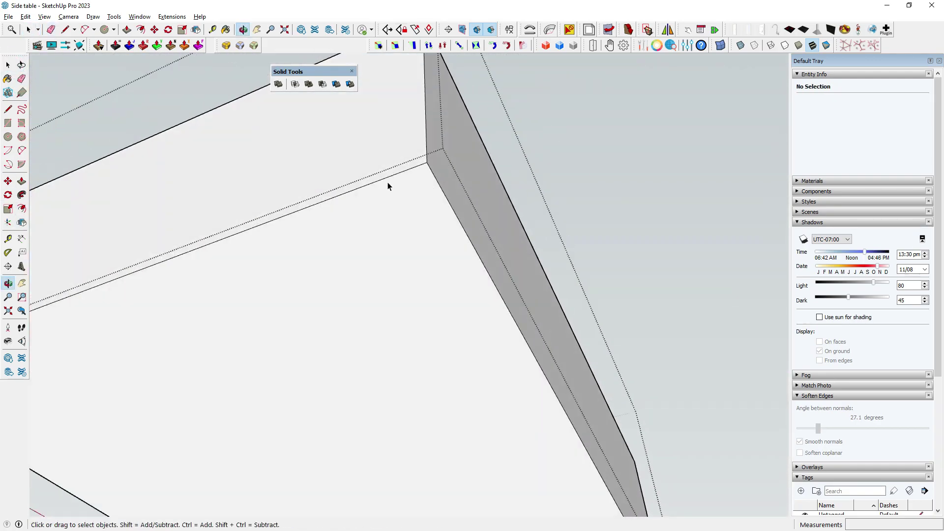
Step: Draw 2-Point Arcs on the box corners, then select the shelf group and apply a context-menu action
key(l)
key(a)
scroll(339, 191, up, 1)
scroll(445, 211, down, 5)
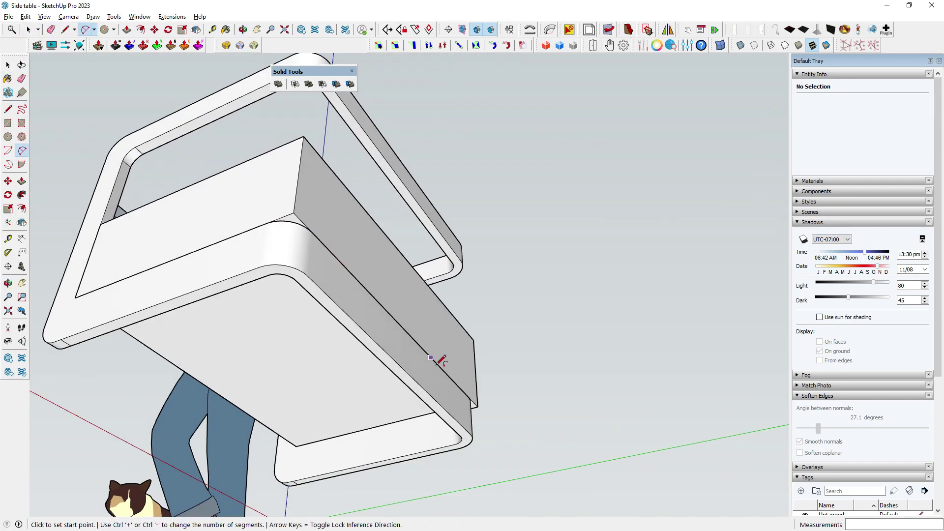
scroll(303, 265, up, 6)
key(space)
right_click(376, 274)
key(Escape)
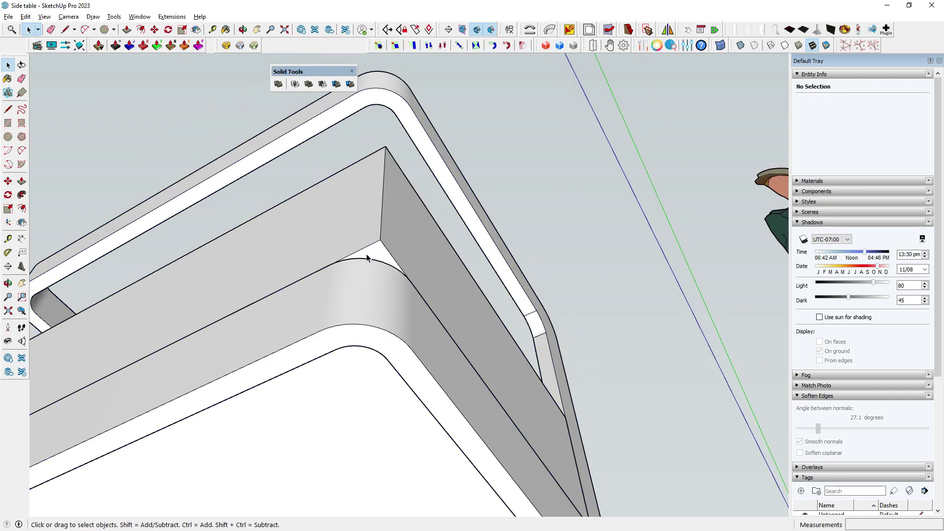
scroll(248, 267, down, 5)
click(247, 314)
scroll(248, 267, up, 4)
right_click(248, 267)
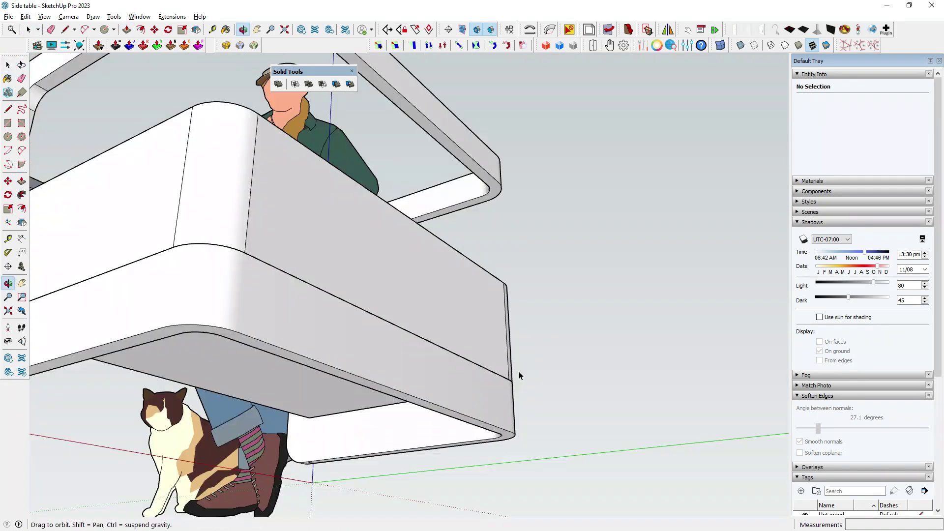
click(24, 80)
key(space)
Step: Bring the drawer box into a low view of its front face
scroll(344, 295, down, 3)
scroll(345, 295, up, 4)
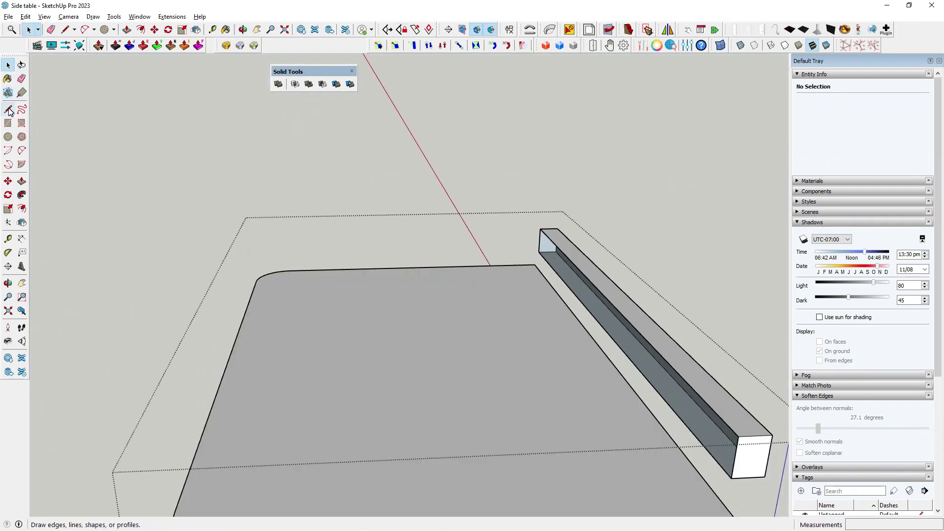
mouse_move(345, 295)
middle_down()
mouse_move(323, 274)
mouse_move(270, 253)
mouse_move(534, 400)
middle_up()
key(p)
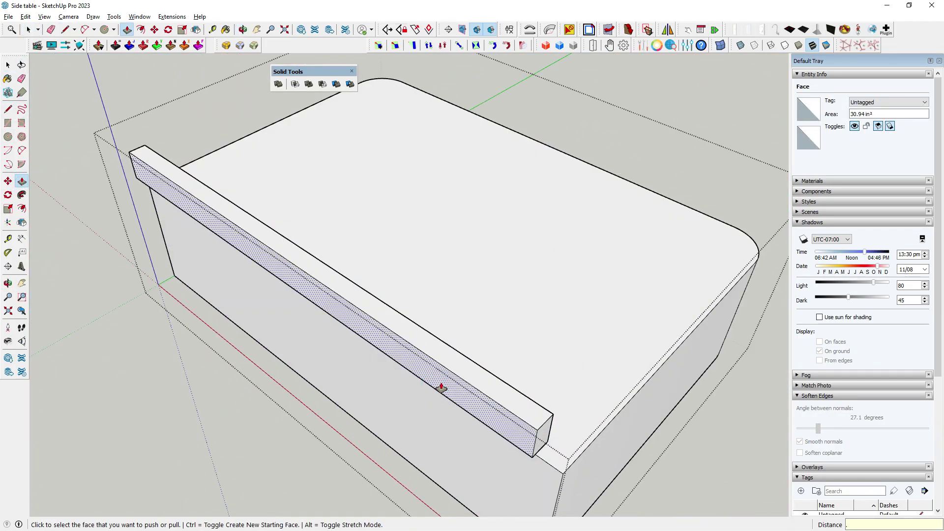
key(space)
right_click(487, 283)
key(Escape)
mouse_move(487, 283)
middle_down()
mouse_move(477, 208)
mouse_move(302, 297)
middle_up()
Step: Offset an outline on the box's front face and push the inner face back to hollow the box
key(f)
click(301, 298)
key(p)
drag(302, 297, 348, 278)
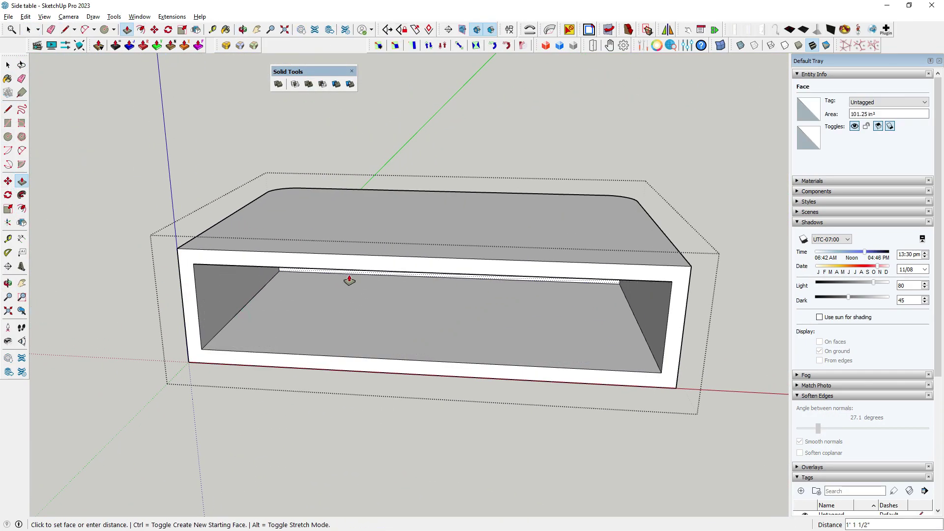
mouse_move(348, 279)
middle_down()
mouse_move(646, 190)
mouse_move(392, 207)
mouse_move(447, 268)
mouse_move(336, 237)
middle_up()
key(space)
key(p)
mouse_move(399, 369)
middle_down()
mouse_move(407, 331)
mouse_move(407, 397)
mouse_move(390, 339)
mouse_move(405, 387)
mouse_move(365, 386)
middle_up()
Step: Move the drawer-front panel into the drawer box's front opening
key(m)
scroll(390, 306, up, 3)
click(390, 305)
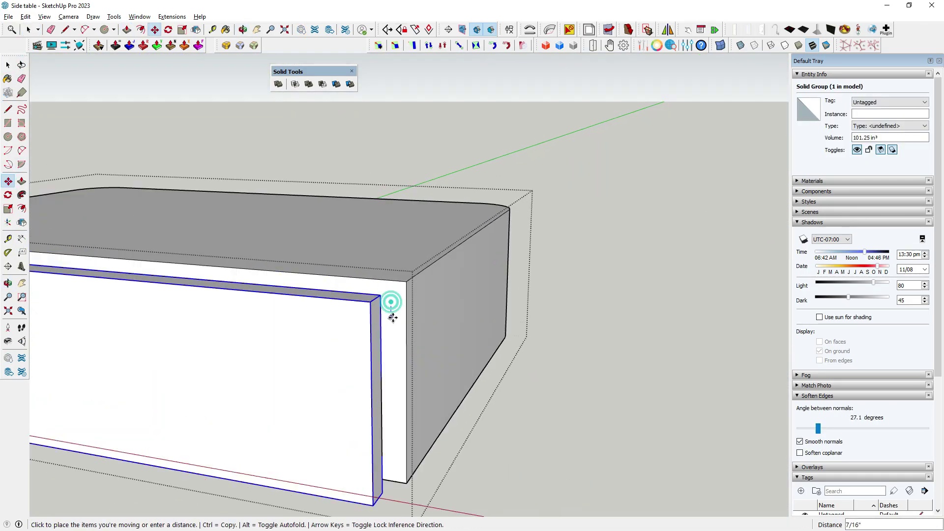
scroll(666, 344, down, 3)
key(space)
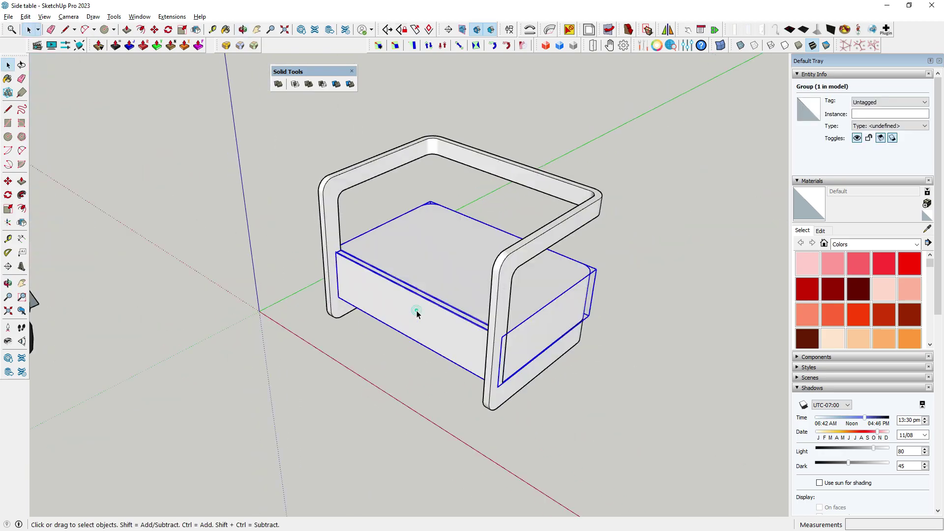
Step: Use the drawer front's context menu, then view the whole table and the fluted drawer front
right_click(417, 314)
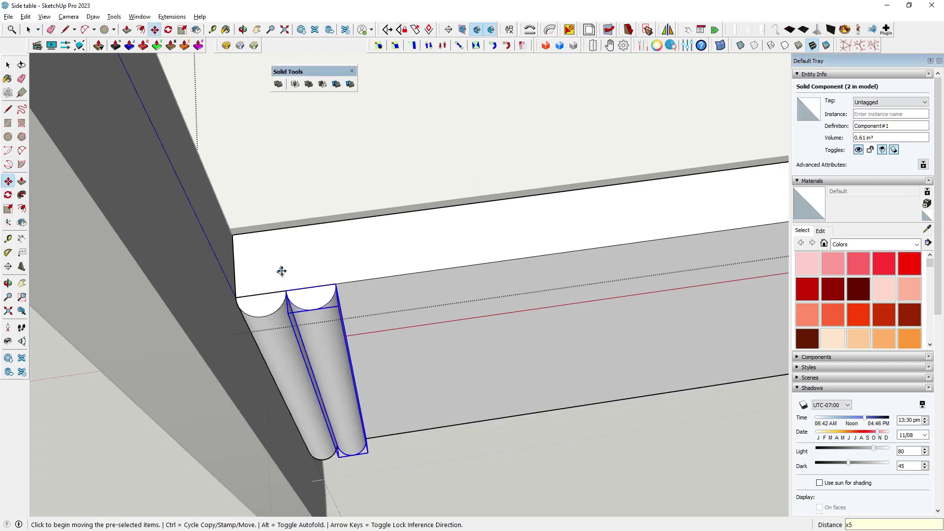
scroll(526, 291, down, 5)
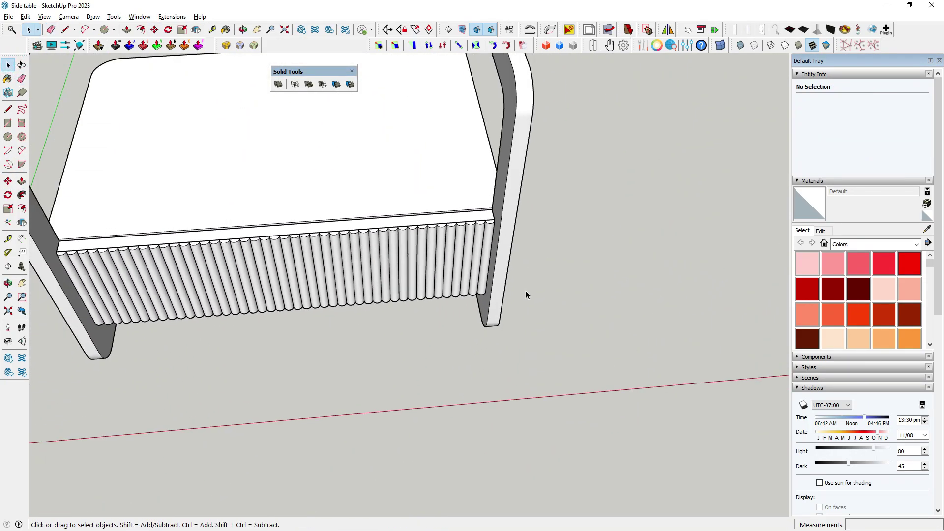
middle_drag(526, 290, 340, 146)
key(space)
scroll(340, 150, up, 3)
scroll(217, 141, up, 3)
middle_drag(217, 141, 262, 175)
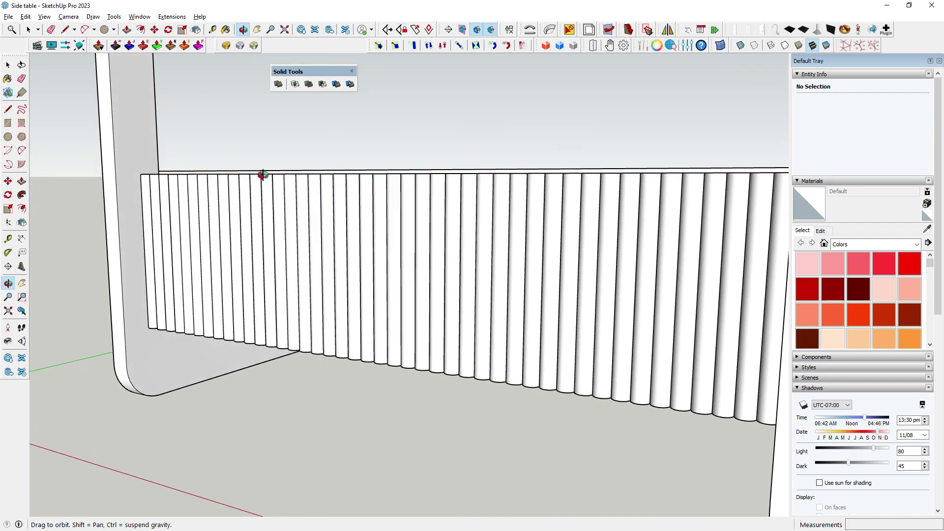
scroll(266, 285, down, 2)
scroll(267, 285, down, 3)
Step: Select the drawer box group and check the table from the top, near side and above
mouse_move(266, 302)
middle_down()
mouse_move(379, 356)
mouse_move(411, 386)
middle_up()
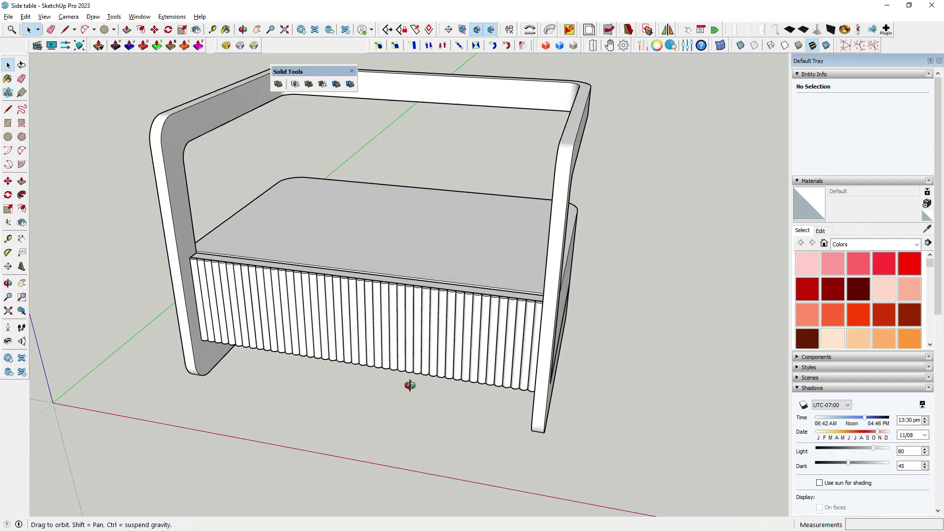
scroll(315, 289, up, 4)
scroll(200, 253, down, 3)
scroll(259, 249, down, 2)
click(260, 249)
scroll(259, 249, down, 3)
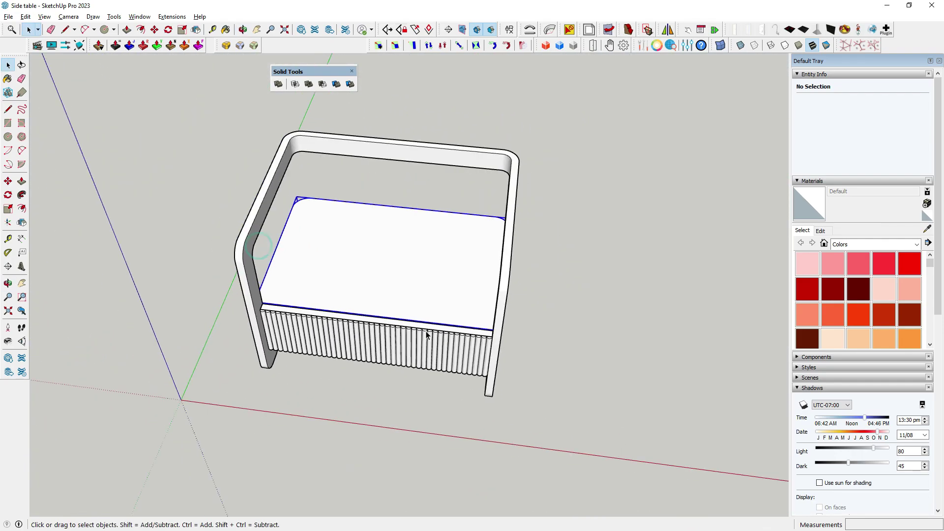
mouse_move(423, 330)
middle_down()
mouse_move(503, 330)
mouse_move(323, 310)
middle_up()
scroll(371, 291, up, 1)
scroll(323, 274, down, 1)
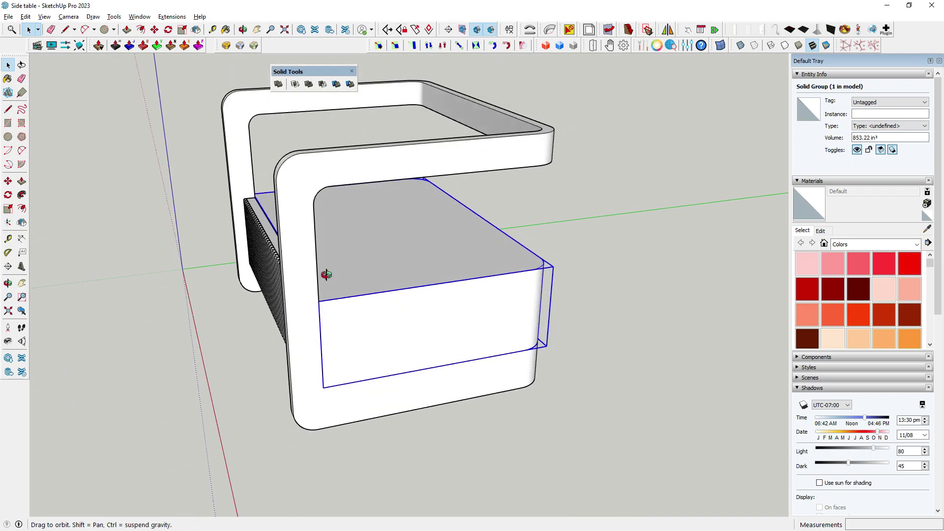
scroll(330, 249, up, 2)
scroll(330, 250, down, 3)
middle_drag(331, 246, 338, 238)
Step: Push/Pull the drawer box top board's edge band 1 unit thicker
click(21, 182)
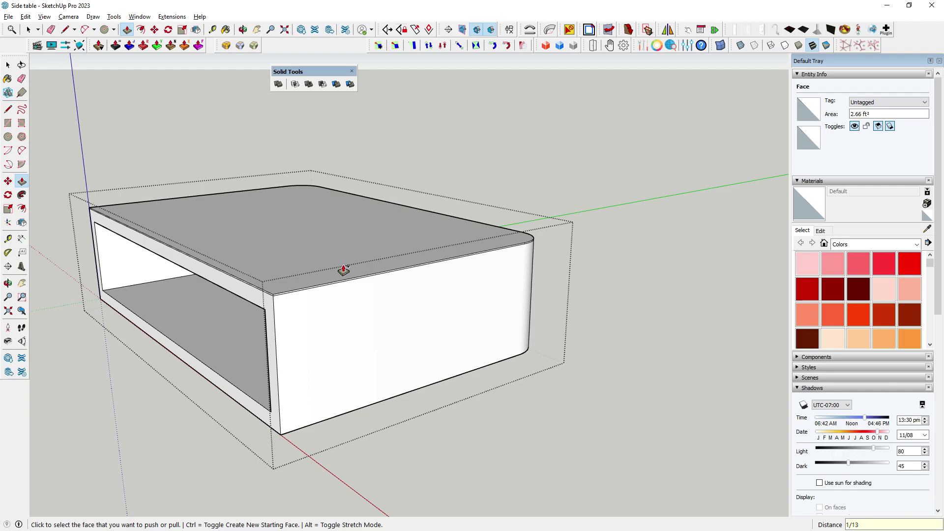
scroll(343, 270, up, 3)
click(270, 293)
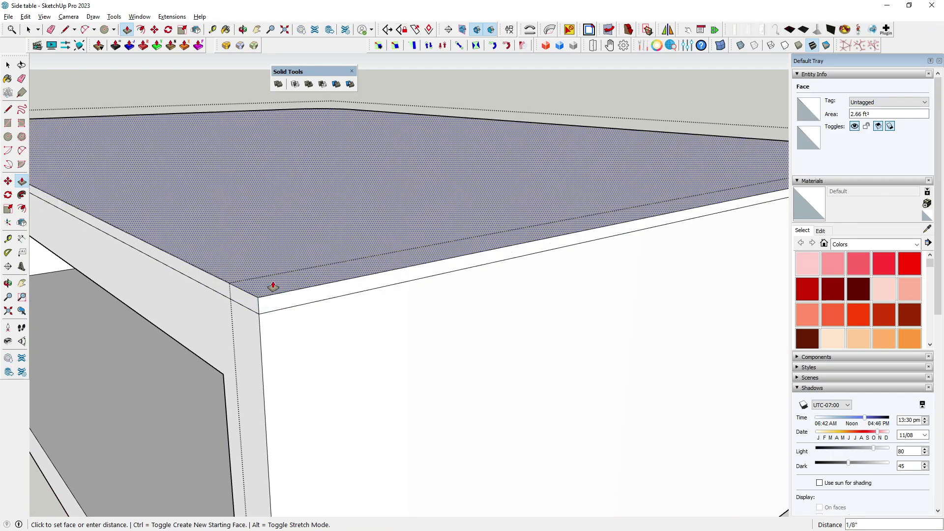
text(1)
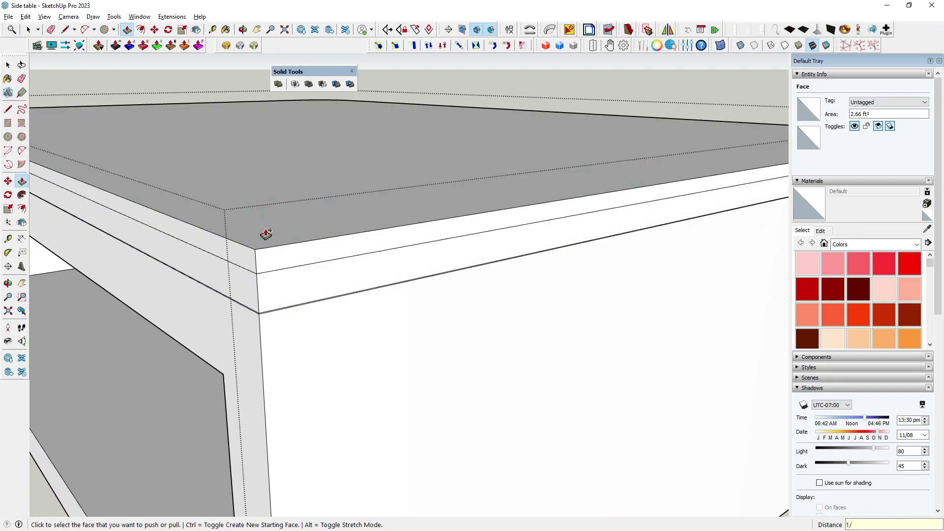
click(249, 274)
mouse_move(229, 267)
middle_down()
mouse_move(270, 270)
mouse_move(269, 360)
middle_up()
Step: Erase the stray edges and tiny faces left inside the top board
key(e)
scroll(295, 327, up, 3)
scroll(180, 253, down, 3)
scroll(728, 312, down, 5)
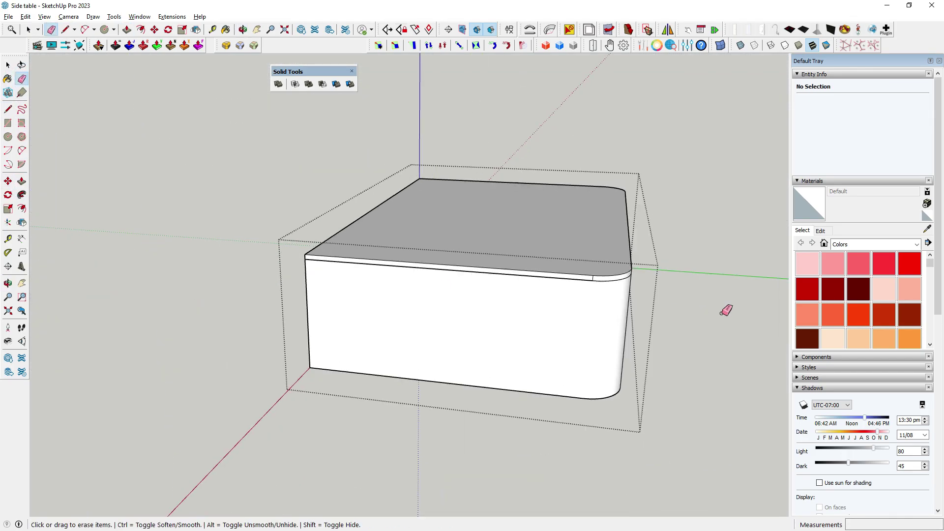
scroll(388, 213, up, 10)
mouse_move(559, 239)
middle_down()
mouse_move(300, 261)
mouse_move(660, 299)
mouse_move(618, 287)
middle_up()
key(e)
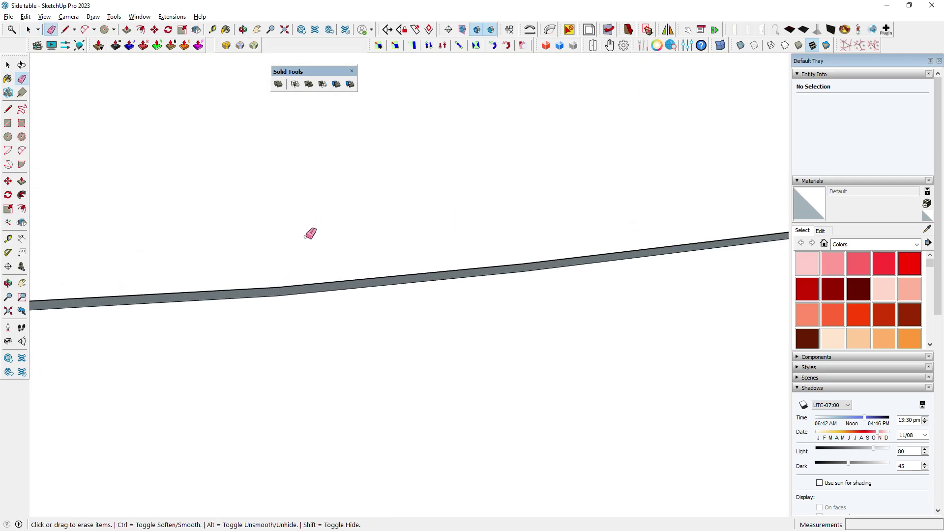
scroll(249, 327, down, 5)
scroll(564, 352, up, 3)
scroll(421, 300, up, 5)
scroll(306, 249, down, 2)
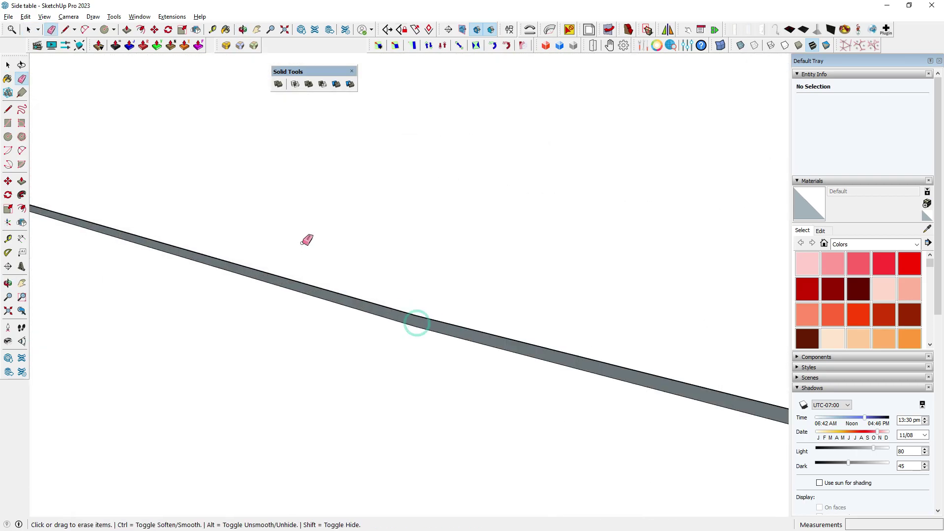
scroll(738, 263, down, 3)
scroll(769, 281, up, 5)
scroll(770, 281, up, 3)
Step: Select all of the top board's connected geometry and make it a group
click(8, 64)
scroll(474, 301, down, 3)
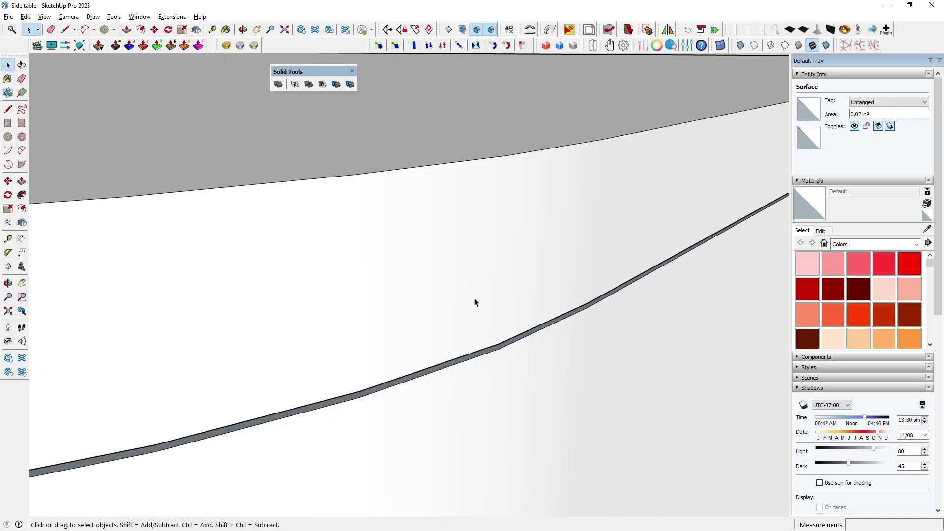
scroll(452, 392, down, 3)
scroll(530, 255, up, 5)
scroll(504, 302, up, 2)
click(502, 295)
triple_click(504, 304)
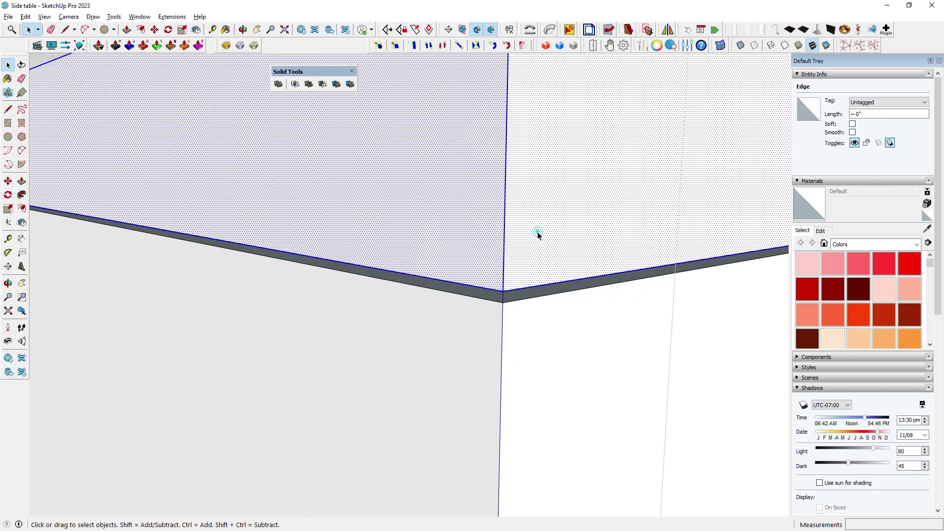
right_click(536, 232)
click(570, 87)
scroll(485, 306, down, 2)
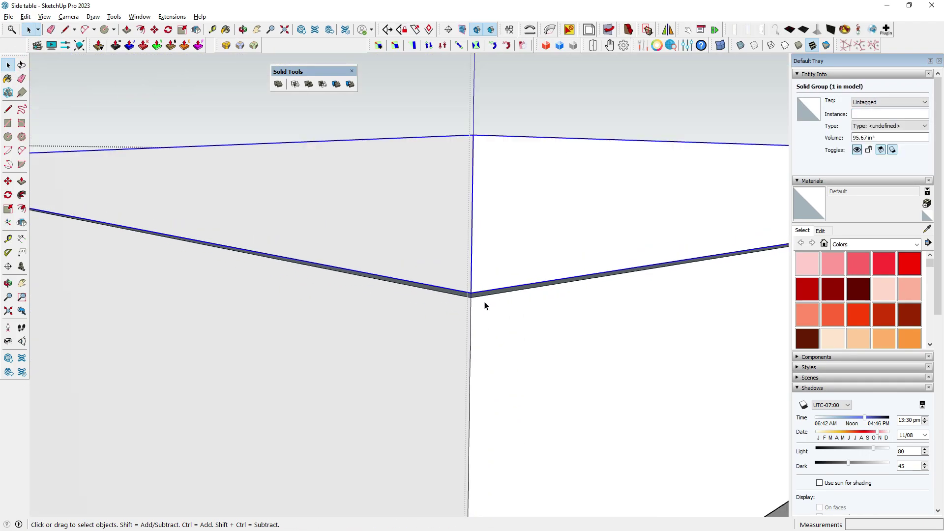
scroll(511, 262, down, 2)
scroll(507, 283, down, 2)
scroll(254, 260, down, 3)
scroll(200, 293, down, 3)
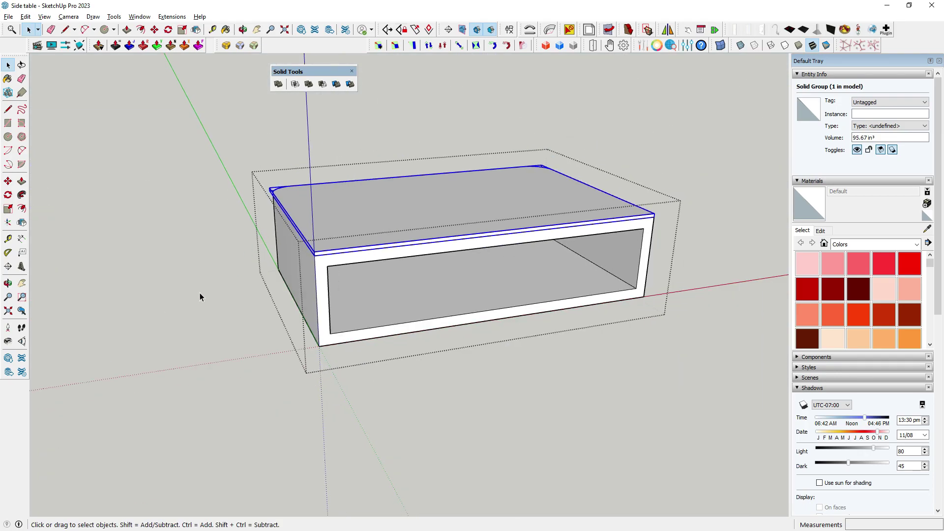
scroll(390, 266, up, 3)
middle_drag(342, 281, 271, 274)
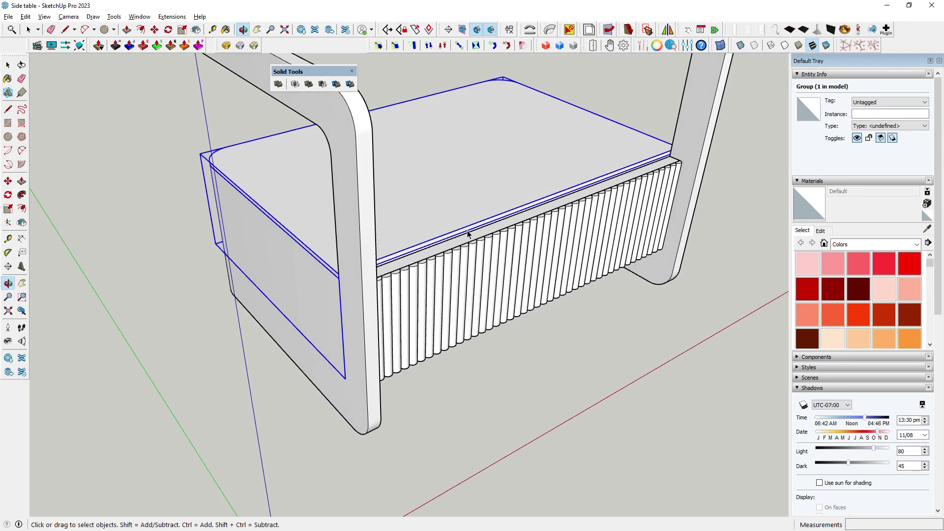
scroll(388, 238, up, 3)
scroll(405, 234, up, 2)
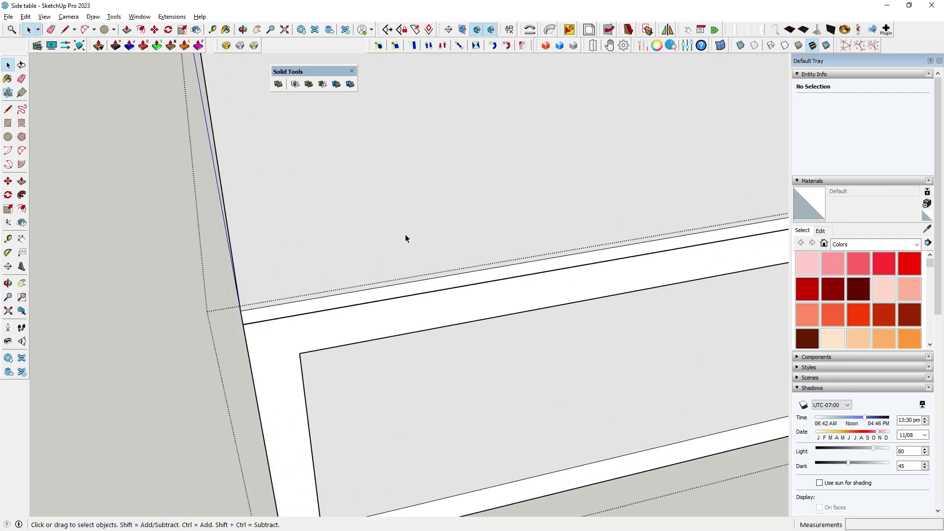
middle_drag(405, 234, 308, 253)
scroll(356, 200, up, 2)
scroll(355, 200, down, 5)
scroll(181, 244, down, 4)
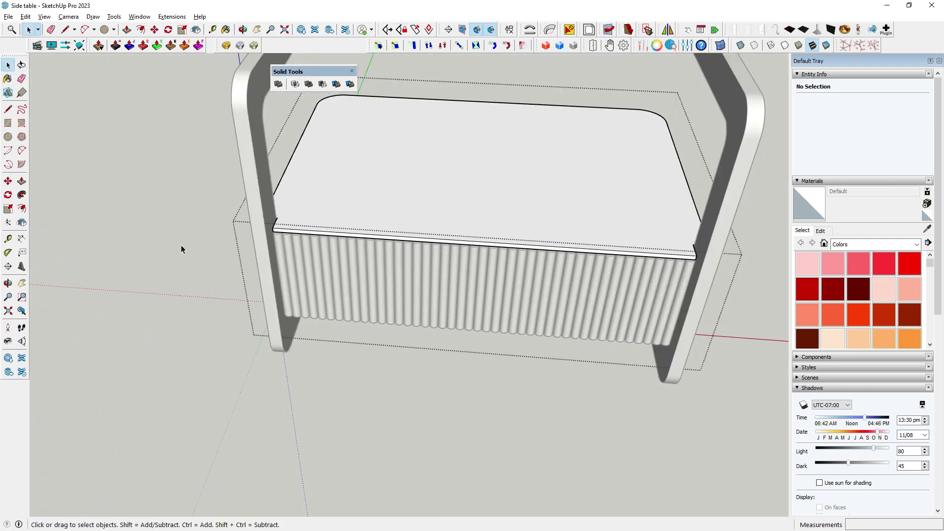
mouse_move(181, 245)
middle_down()
mouse_move(150, 288)
mouse_move(162, 310)
mouse_move(347, 280)
mouse_move(274, 301)
middle_up()
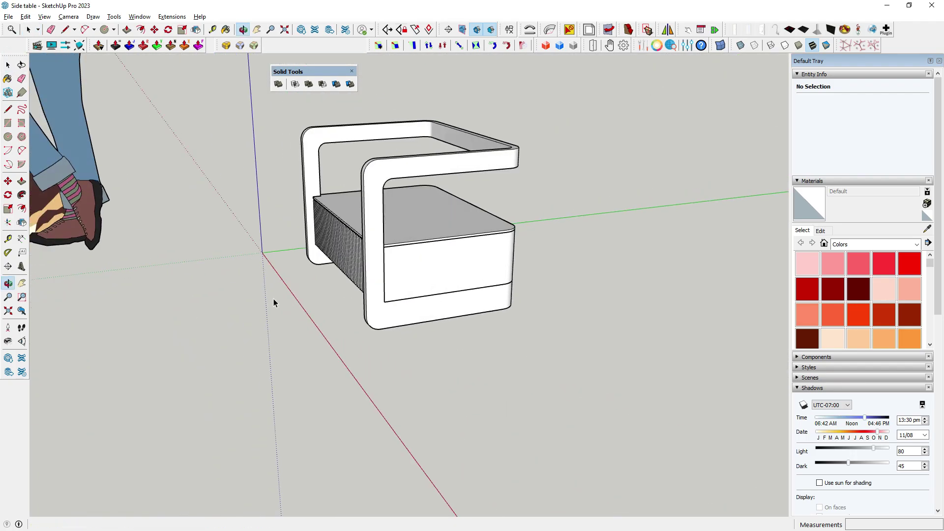
scroll(400, 249, up, 3)
middle_drag(400, 249, 410, 270)
scroll(410, 270, up, 2)
scroll(424, 316, down, 3)
scroll(423, 316, down, 2)
click(423, 317)
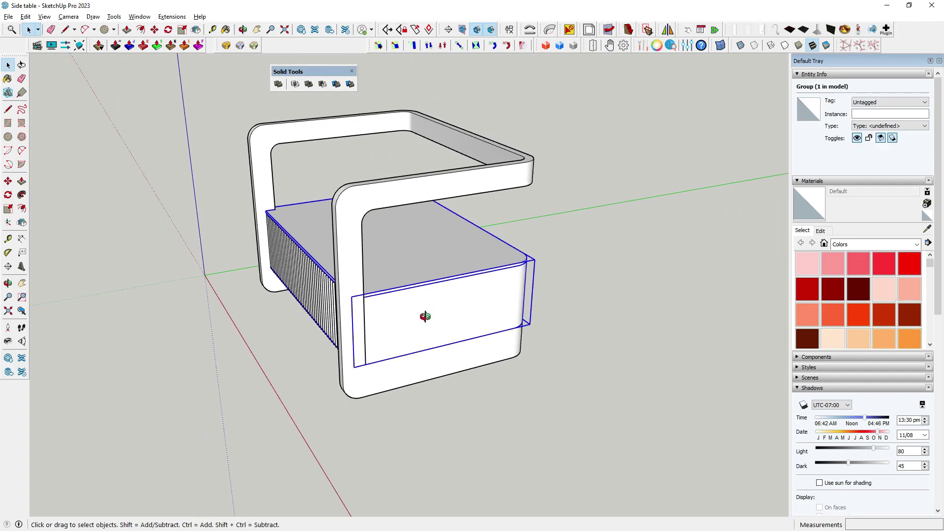
click(407, 382)
mouse_move(407, 382)
middle_down()
mouse_move(422, 385)
mouse_move(456, 359)
mouse_move(461, 333)
mouse_move(331, 227)
mouse_move(435, 272)
middle_up()
scroll(456, 359, down, 2)
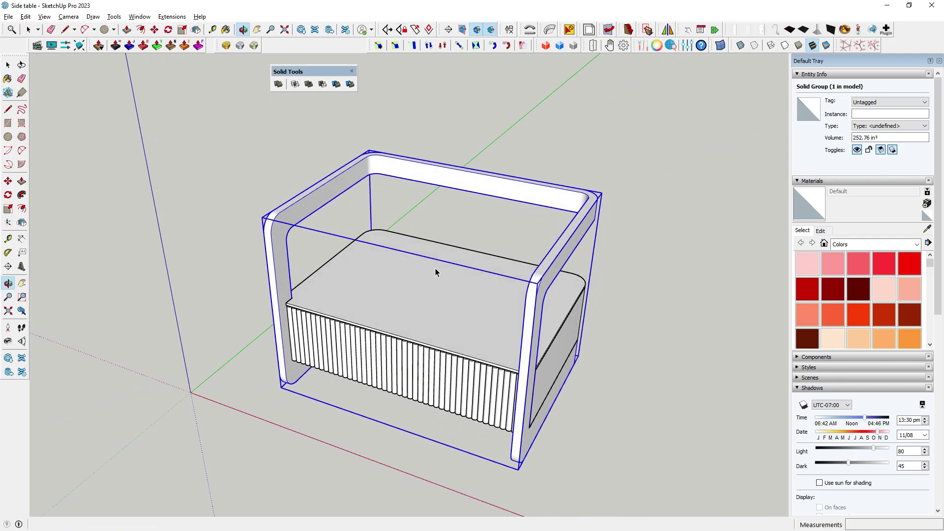
scroll(435, 272, up, 3)
Step: Move the drawer box's top board 1"
middle_drag(442, 176, 477, 291)
scroll(476, 291, up, 5)
key(p)
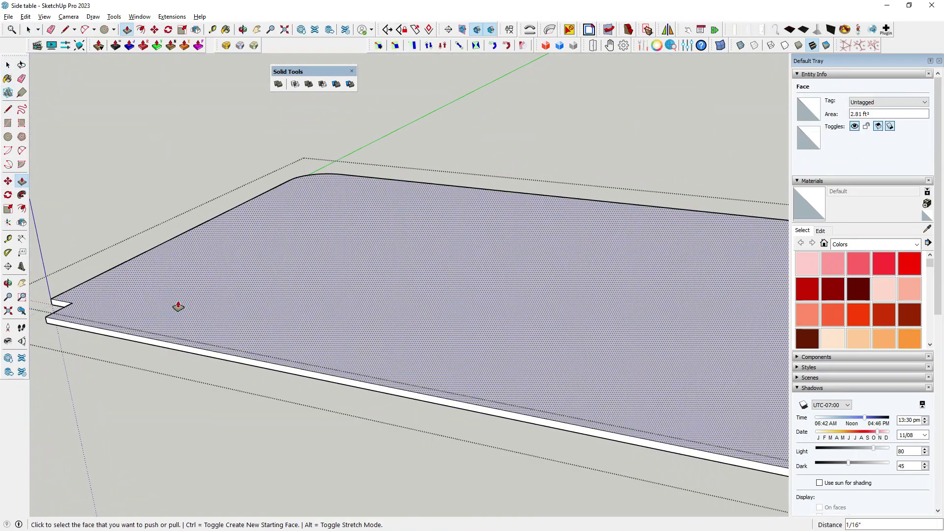
key(m)
scroll(178, 306, down, 3)
scroll(246, 197, up, 5)
click(147, 180)
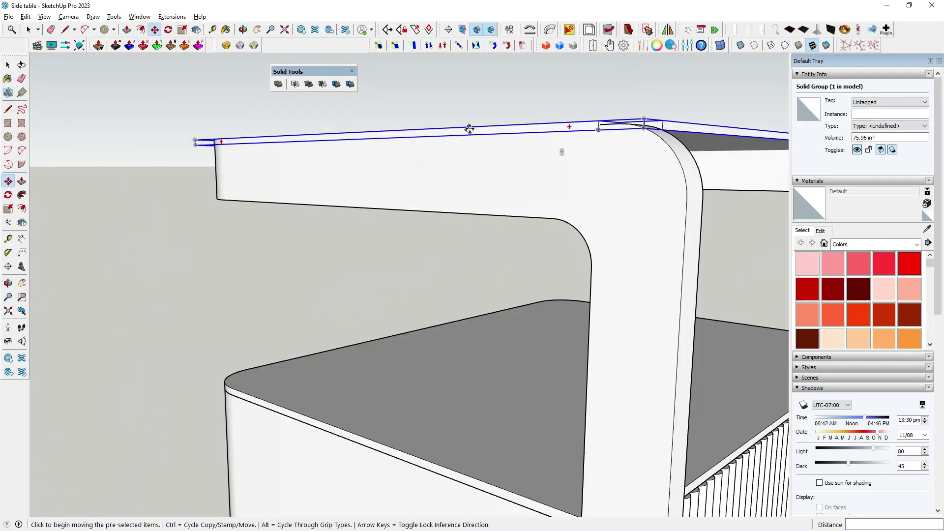
click(438, 178)
mouse_move(438, 178)
middle_down()
mouse_move(281, 238)
mouse_move(352, 205)
mouse_move(371, 422)
mouse_move(257, 444)
mouse_move(439, 312)
mouse_move(623, 306)
mouse_move(168, 239)
middle_up()
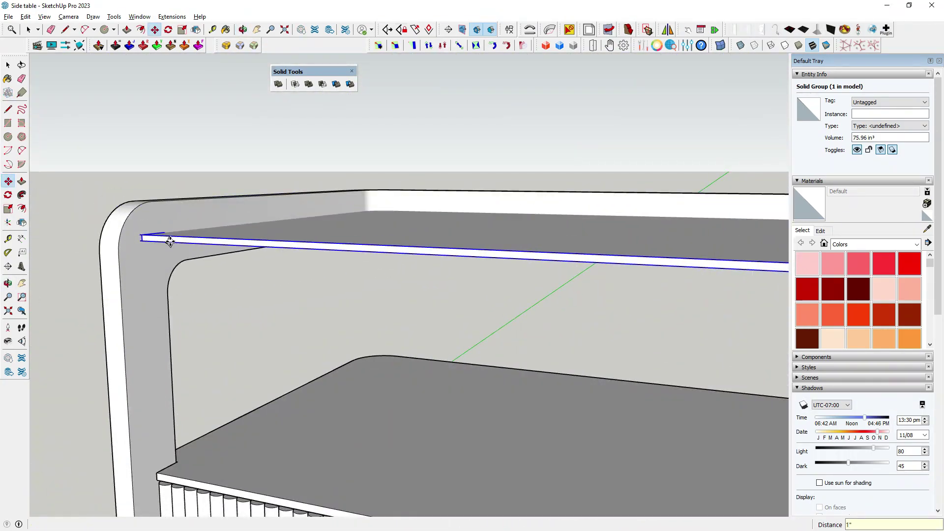
scroll(256, 281, down, 3)
key(space)
Step: Offset the top board's upper face inward to outline a narrow border
scroll(177, 287, up, 5)
double_click(173, 274)
click(292, 296)
key(f)
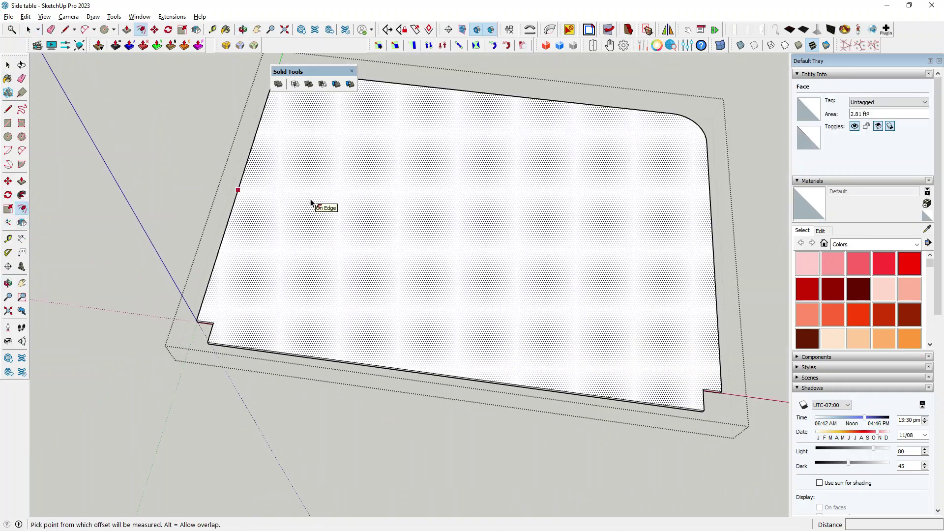
scroll(312, 205, up, 5)
click(185, 305)
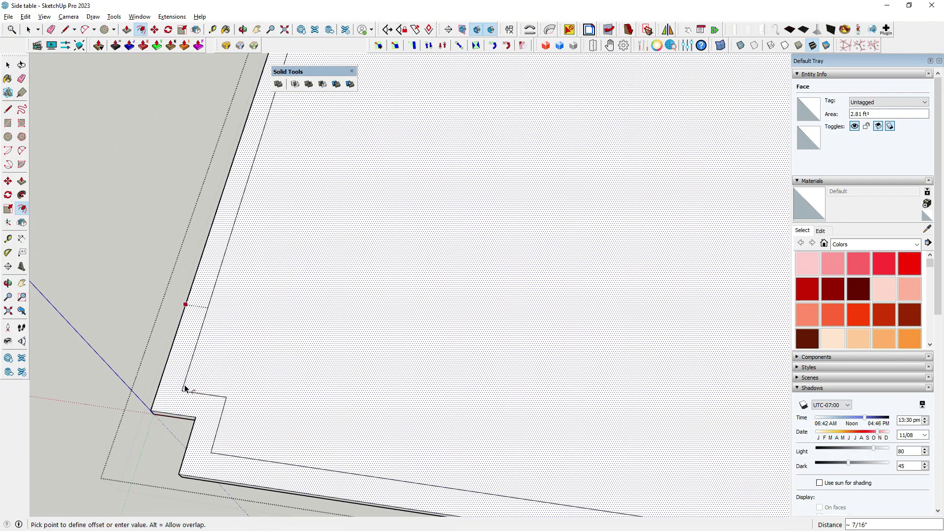
click(192, 420)
scroll(143, 379, down, 5)
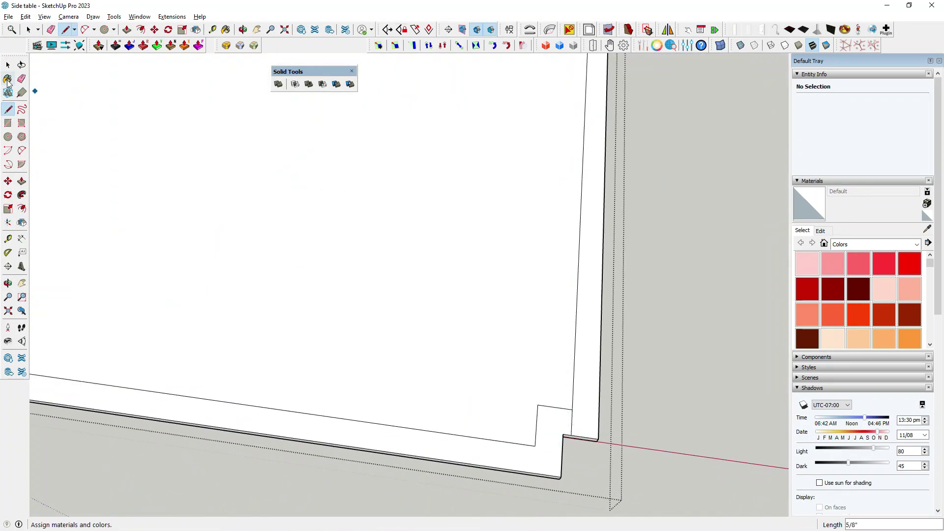
Step: Erase the stray corner lines left by the offset
click(22, 79)
scroll(268, 355, up, 3)
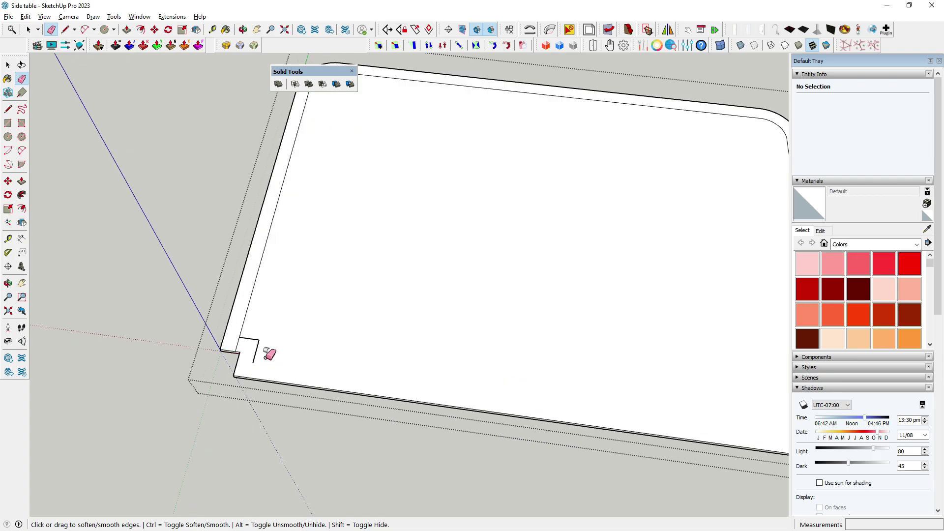
scroll(256, 341, down, 3)
scroll(269, 340, up, 3)
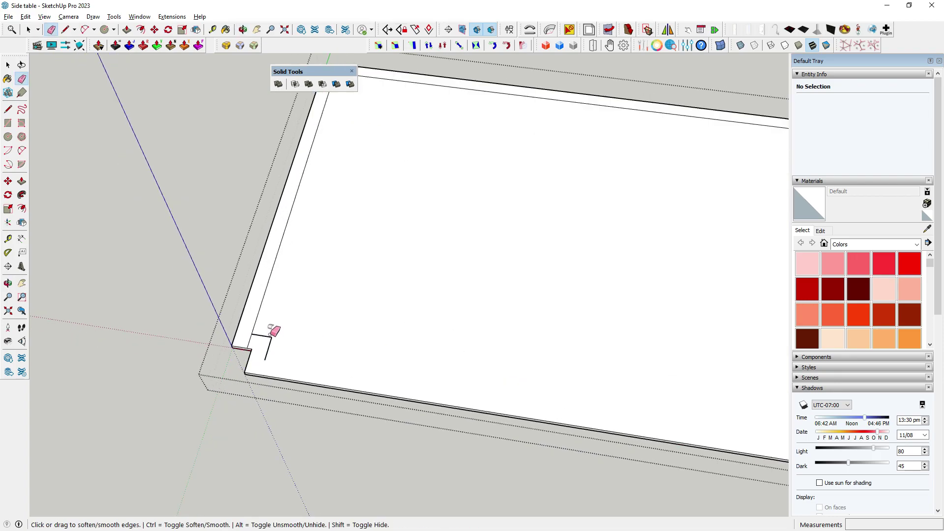
scroll(268, 334, down, 3)
Step: Push the border strip down to form a stepped rim
middle_drag(287, 331, 355, 295)
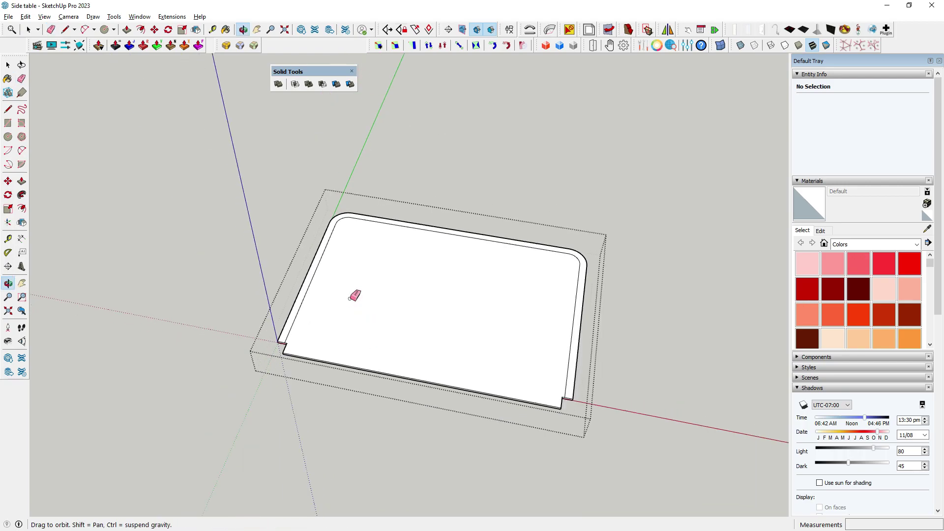
click(21, 181)
middle_drag(374, 246, 420, 274)
scroll(348, 368, up, 3)
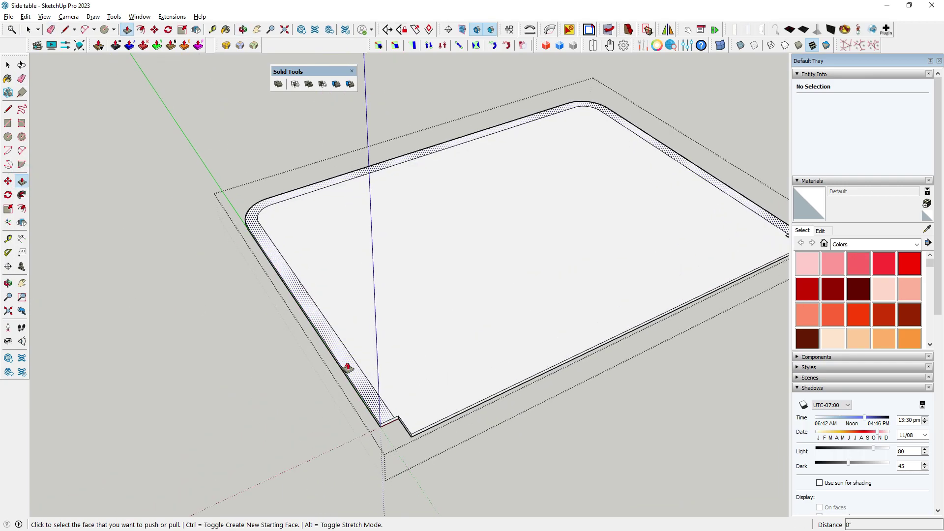
click(347, 372)
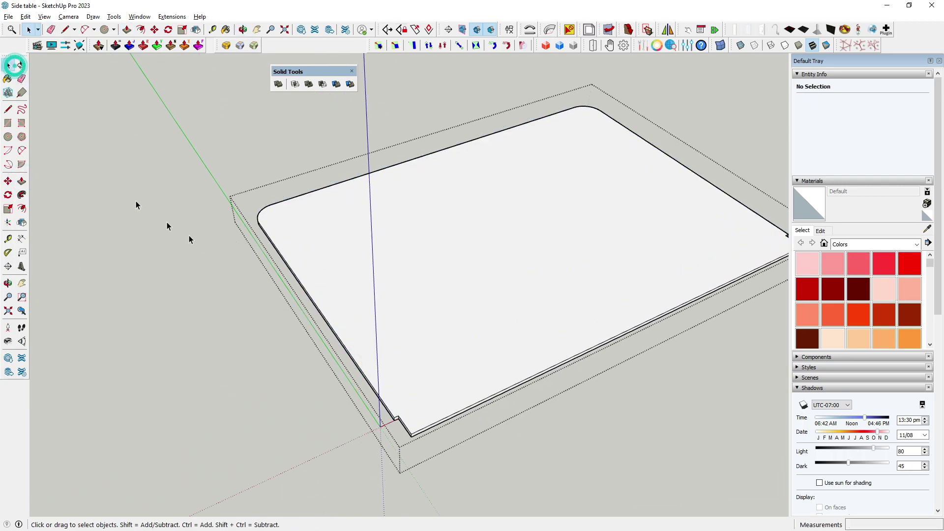
Step: Select all of the cream frame's geometry and apply Round Corner with a 1/8" offset
scroll(190, 239, down, 5)
middle_drag(101, 317, 369, 296)
scroll(226, 249, up, 5)
scroll(218, 274, up, 3)
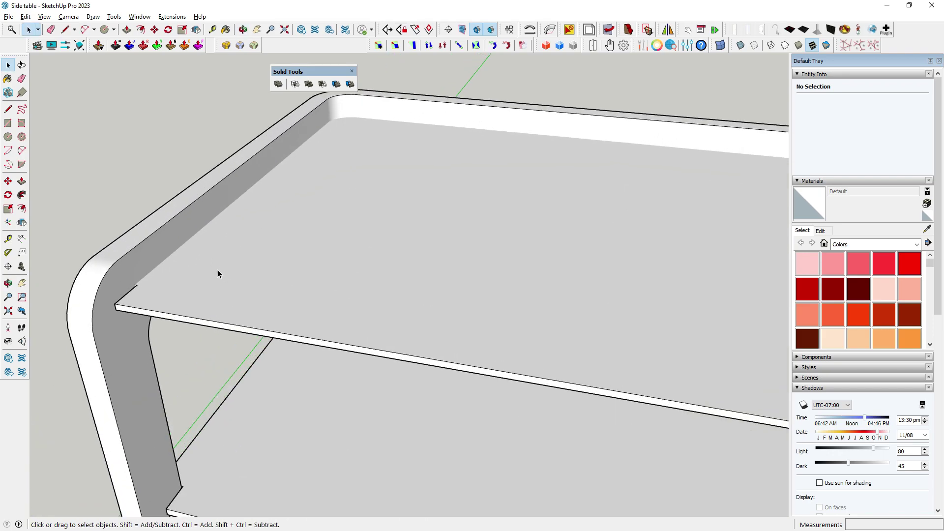
scroll(217, 278, down, 5)
click(263, 217)
scroll(263, 216, up, 4)
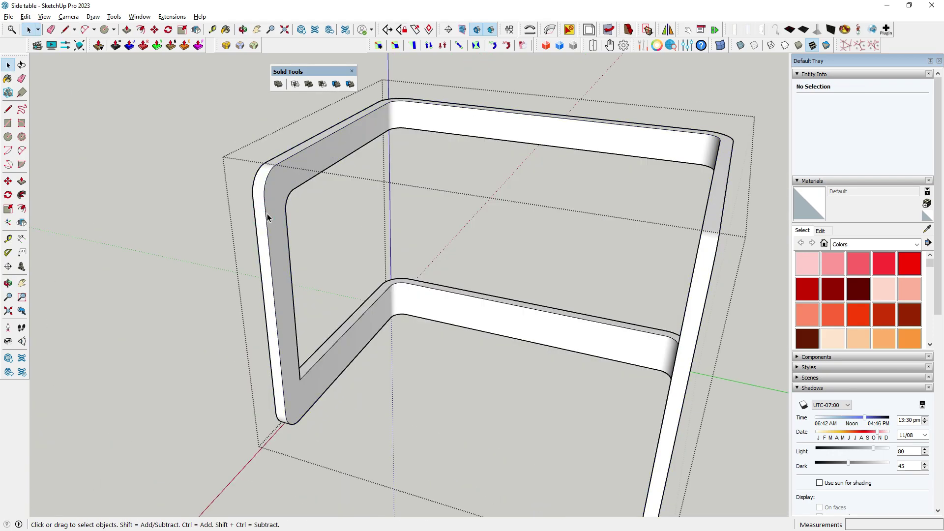
click(268, 216)
triple_click(268, 217)
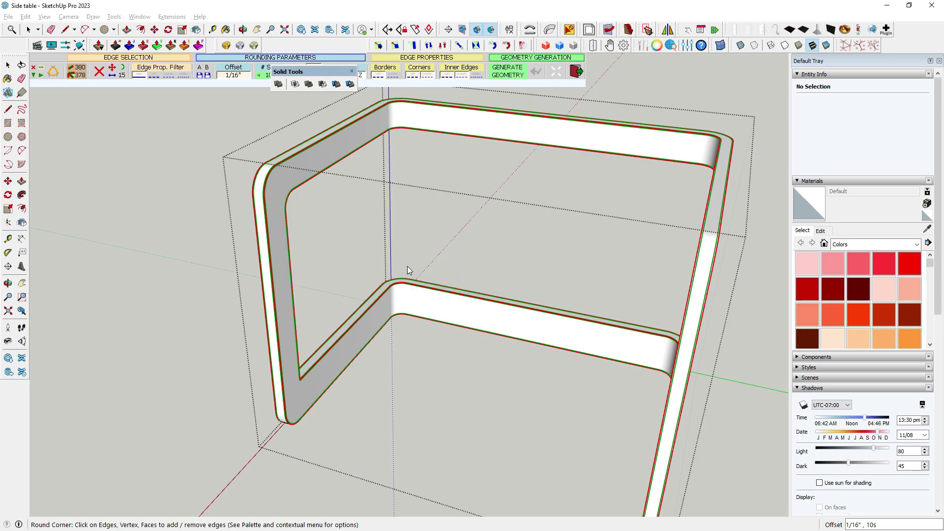
text(1/8)
key(Return)
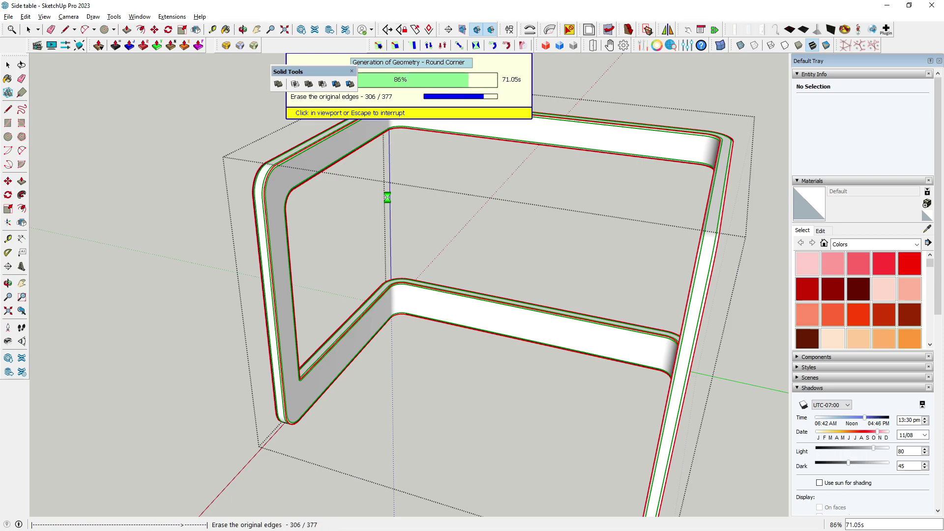
Step: Close the frame group and Solid Tools-Trim the curved frame with the thin top panel
click(9, 64)
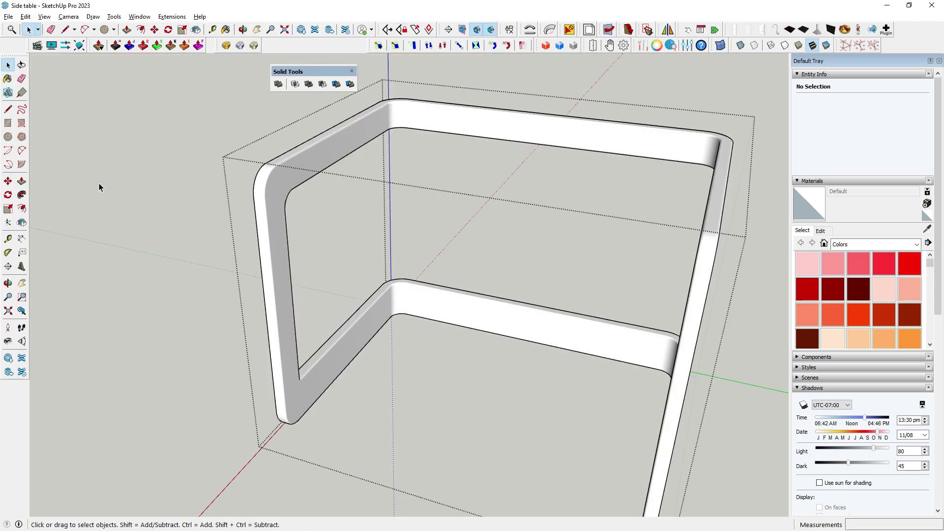
click(98, 185)
scroll(327, 221, up, 2)
scroll(263, 201, up, 4)
scroll(293, 200, up, 2)
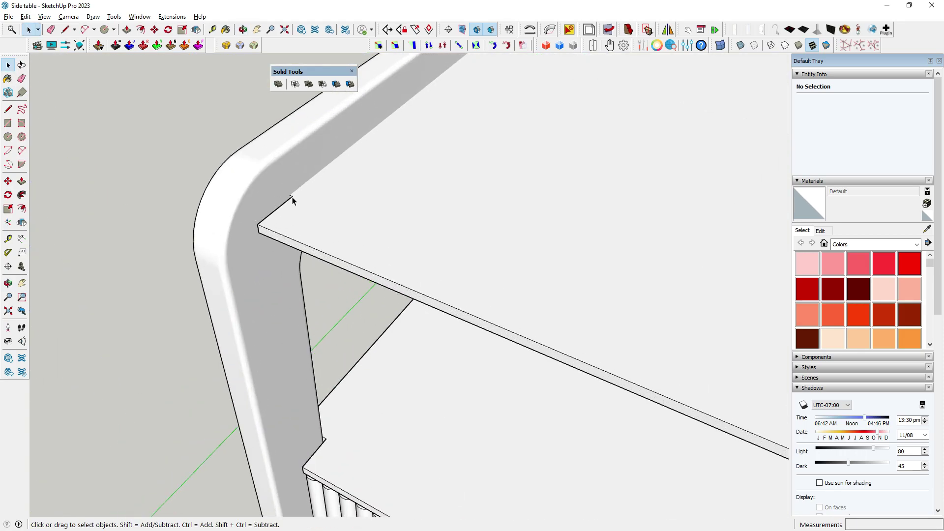
click(281, 294)
scroll(348, 202, down, 2)
scroll(298, 223, down, 2)
scroll(310, 172, down, 2)
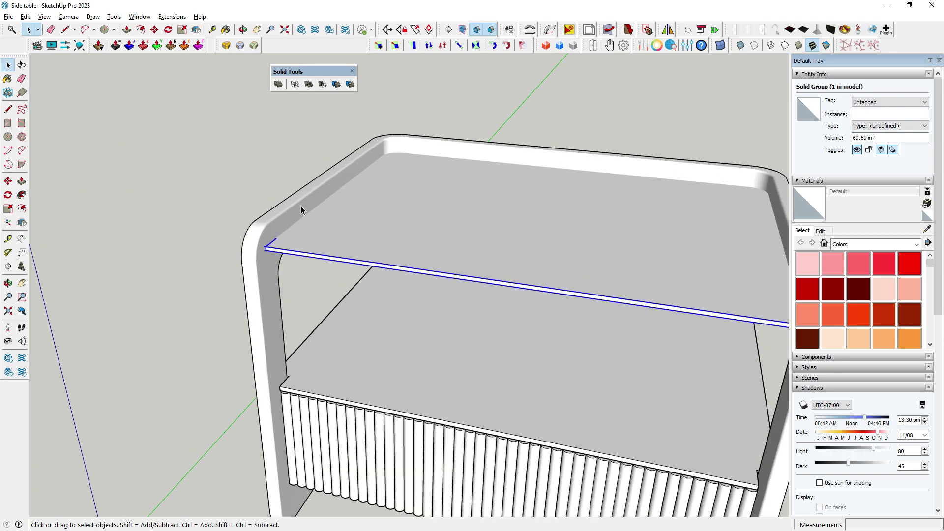
scroll(327, 116, down, 1)
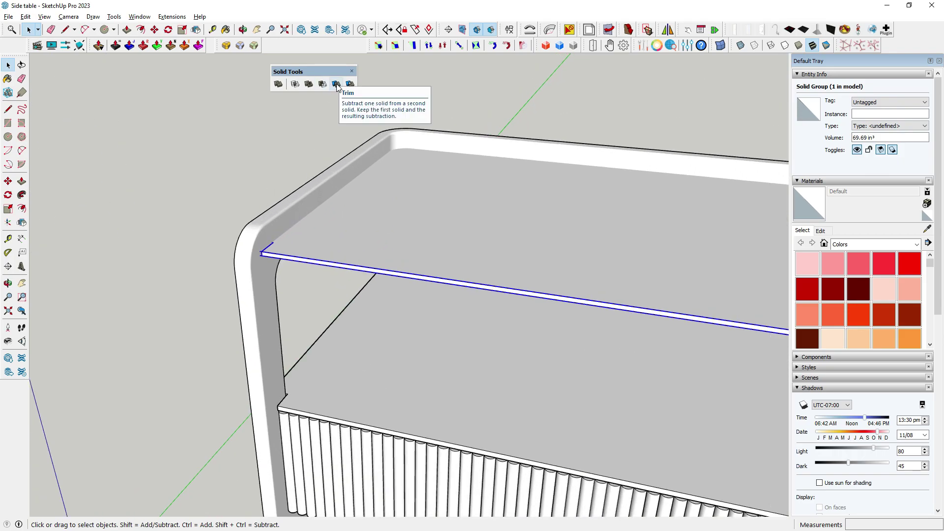
key(space)
middle_drag(320, 145, 328, 121)
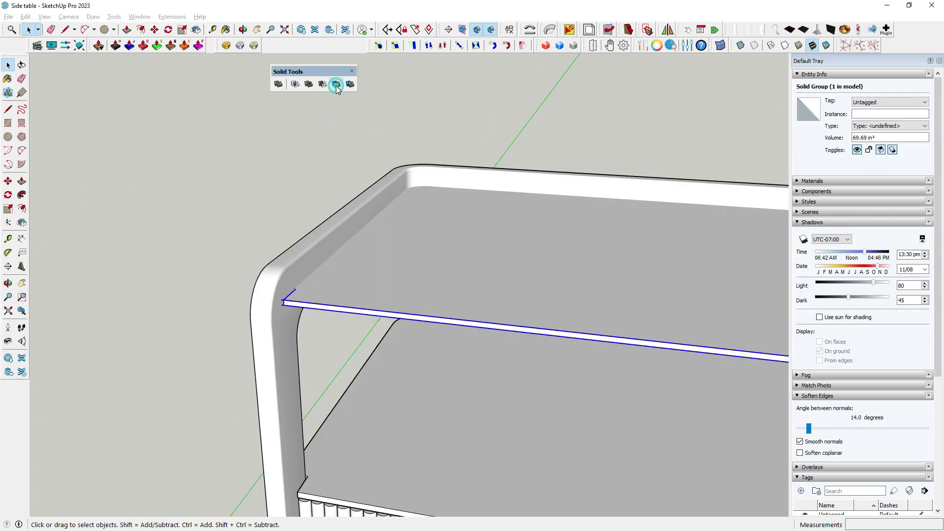
click(337, 84)
click(305, 254)
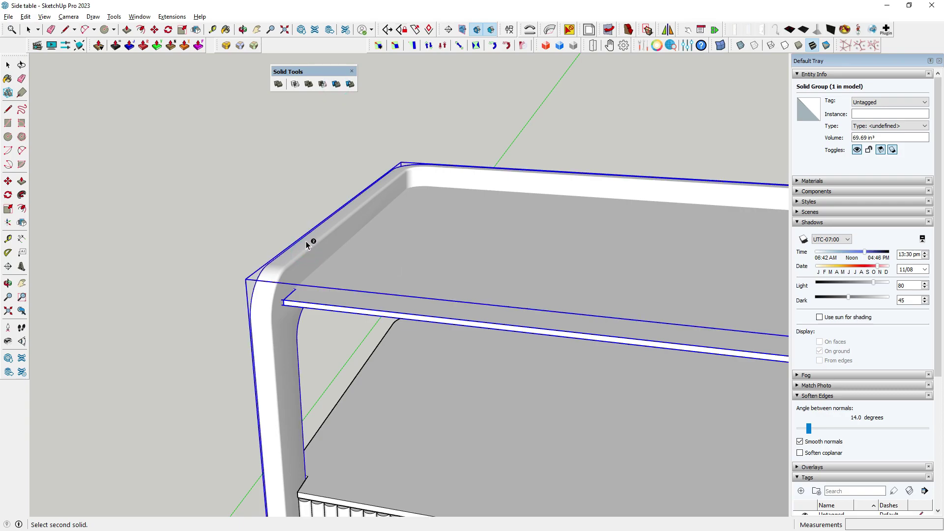
Step: Open the frame and inspect the cut slot from a frontal view
double_click(279, 339)
scroll(382, 215, up, 5)
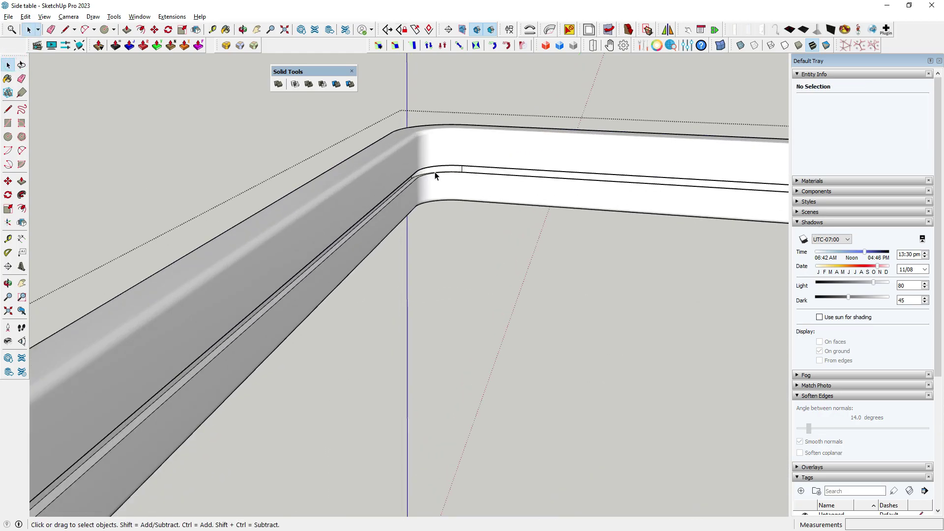
scroll(437, 177, down, 2)
scroll(474, 133, down, 2)
scroll(302, 190, down, 2)
scroll(270, 268, down, 1)
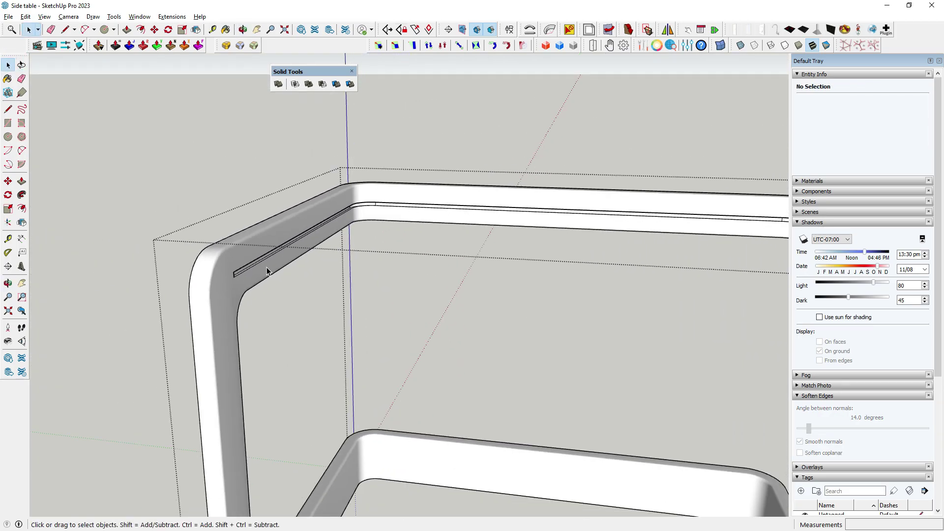
scroll(267, 267, down, 3)
scroll(285, 331, up, 1)
mouse_move(297, 308)
middle_down()
mouse_move(401, 324)
mouse_move(359, 333)
middle_up()
scroll(494, 337, down, 3)
scroll(493, 337, up, 3)
middle_drag(485, 316, 322, 286)
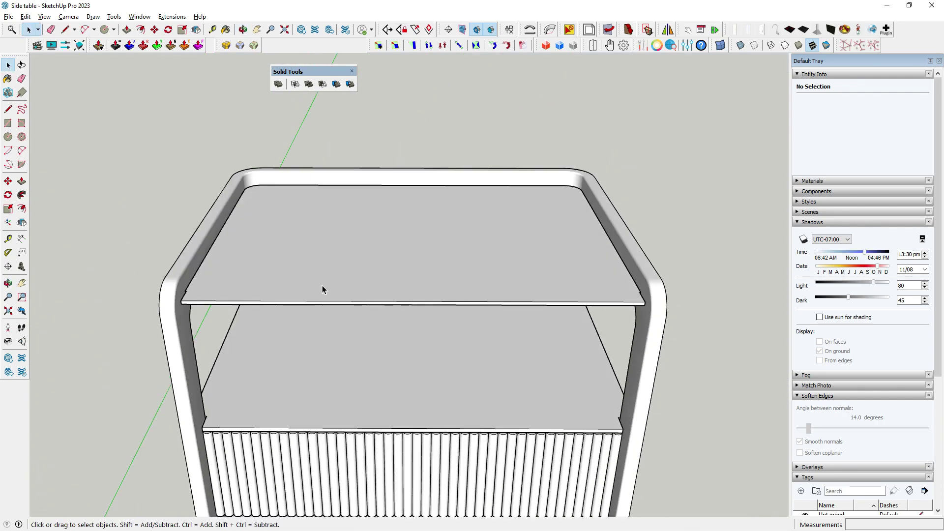
scroll(322, 286, up, 1)
scroll(369, 273, down, 2)
scroll(371, 275, down, 2)
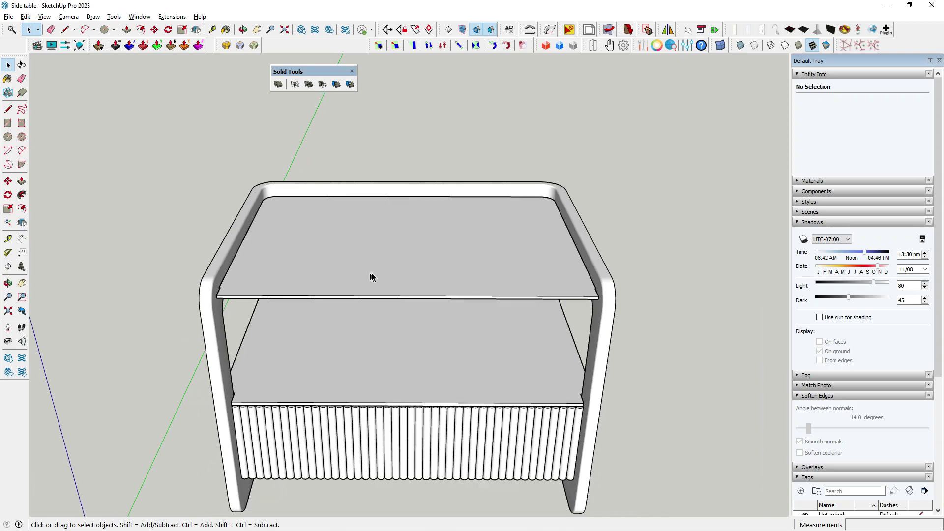
Step: Select the top panel's geometry, hide the side panels and move Solid Tools aside
double_click(383, 275)
scroll(419, 278, down, 1)
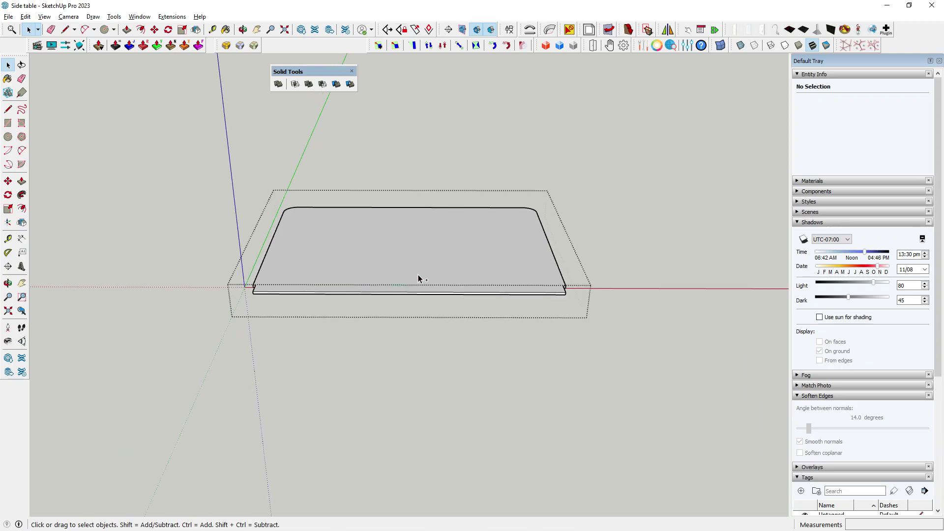
triple_click(418, 279)
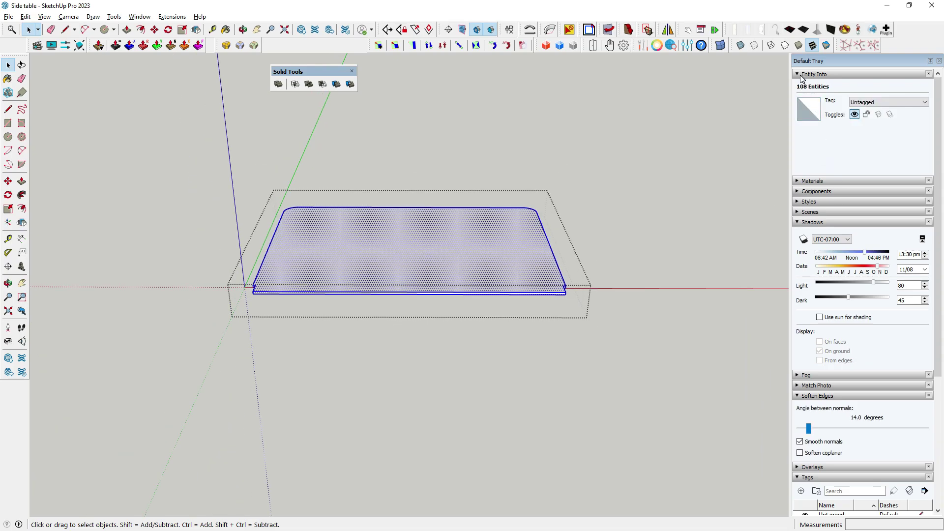
click(742, 141)
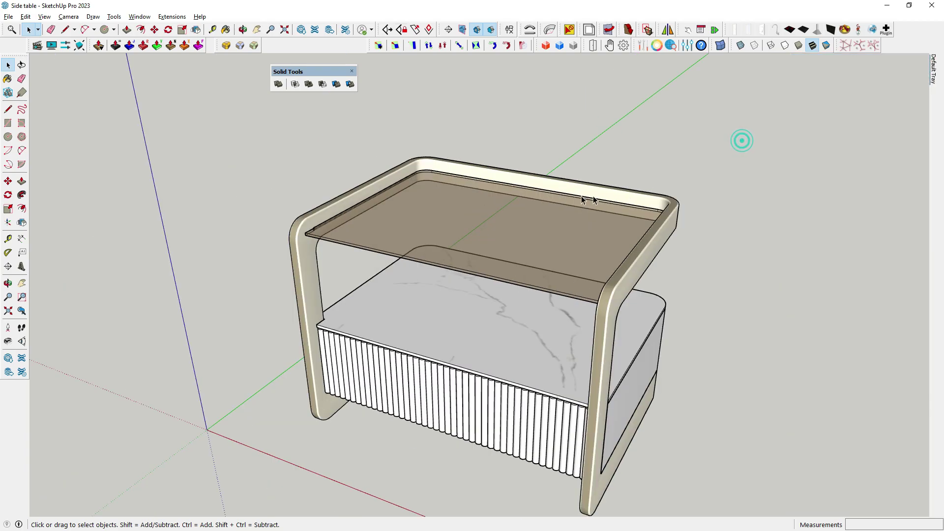
drag(330, 73, 331, 54)
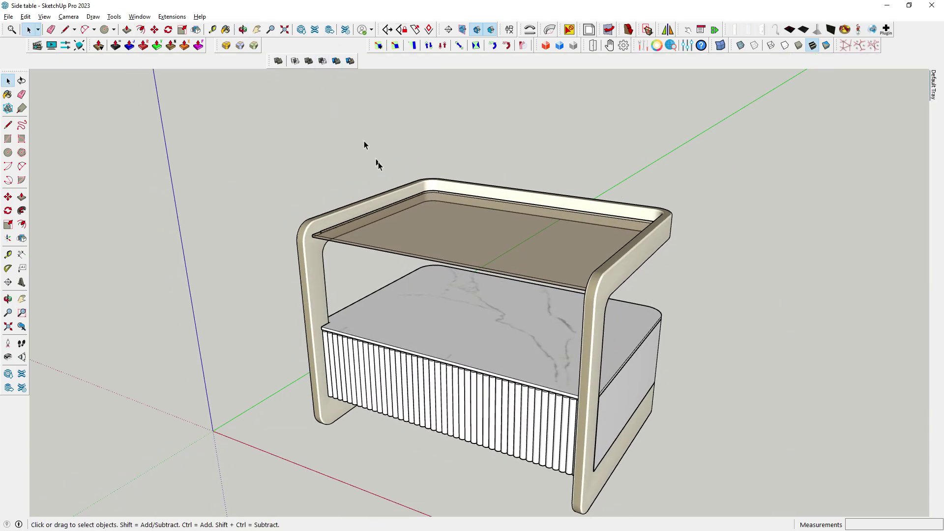
drag(271, 60, 277, 46)
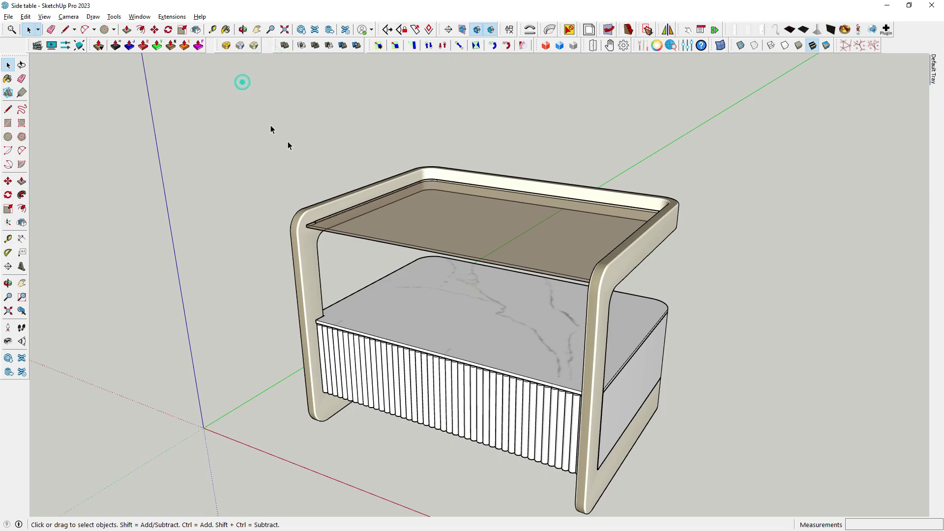
mouse_move(287, 141)
middle_down()
mouse_move(331, 306)
mouse_move(468, 370)
middle_up()
click(468, 370)
Step: Paint the drawer box's plain end panel dark charcoal, then exit to the whole table
double_click(468, 370)
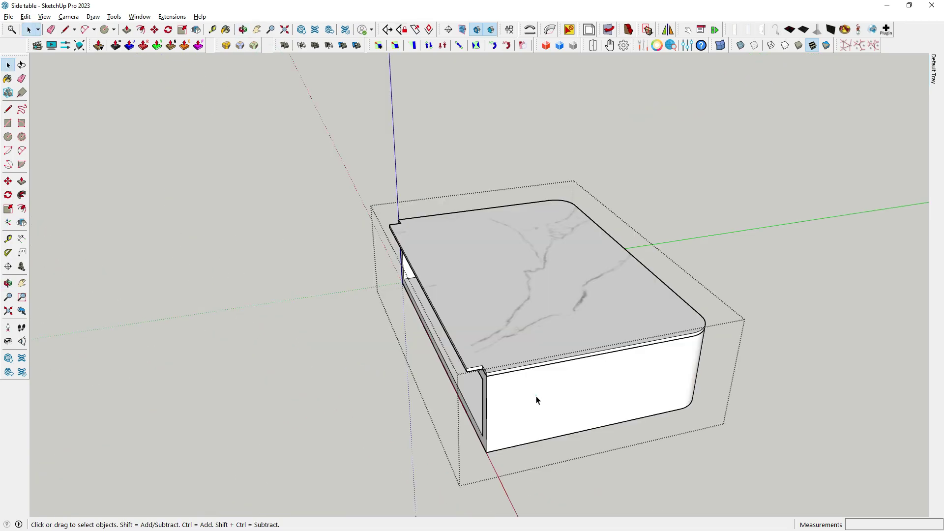
mouse_move(538, 396)
middle_down()
mouse_move(472, 385)
mouse_move(635, 421)
middle_up()
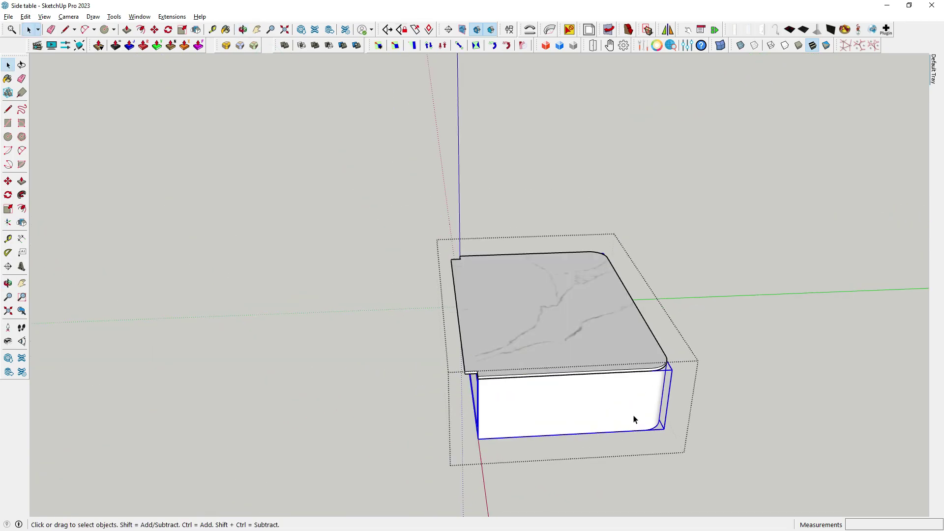
key(alt)
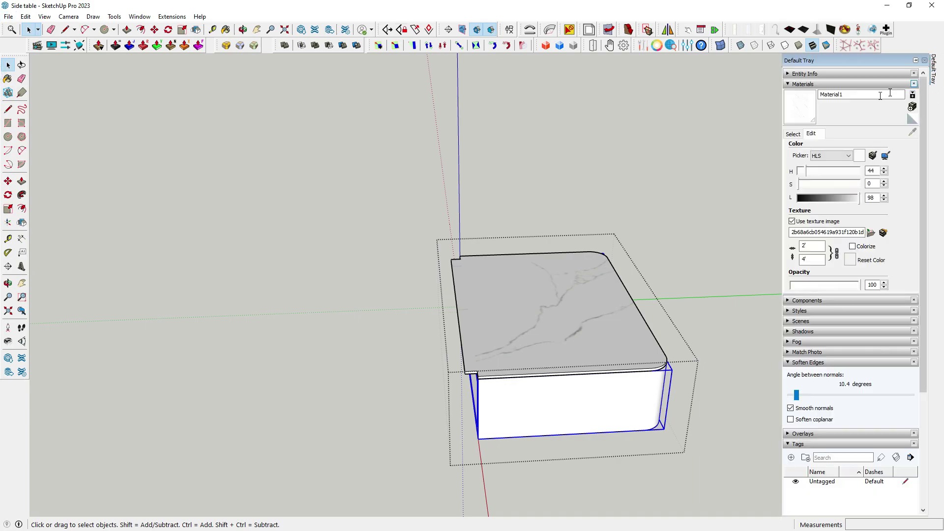
click(793, 134)
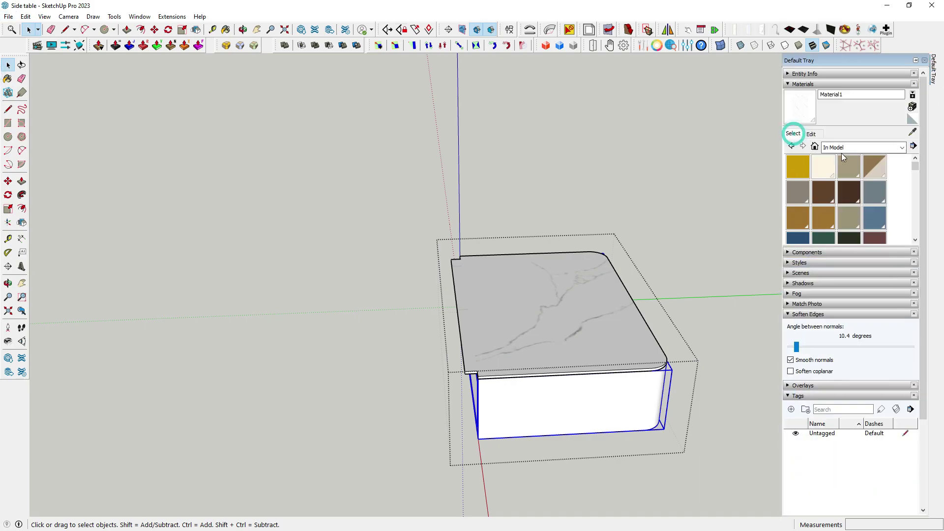
click(849, 239)
click(594, 396)
middle_drag(592, 400, 232, 169)
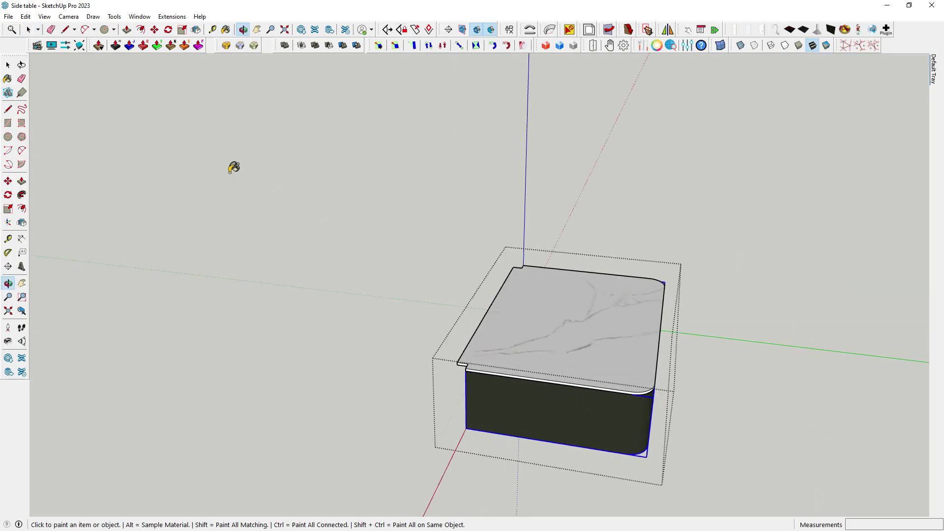
click(8, 66)
click(354, 295)
scroll(606, 335, up, 2)
scroll(607, 330, up, 3)
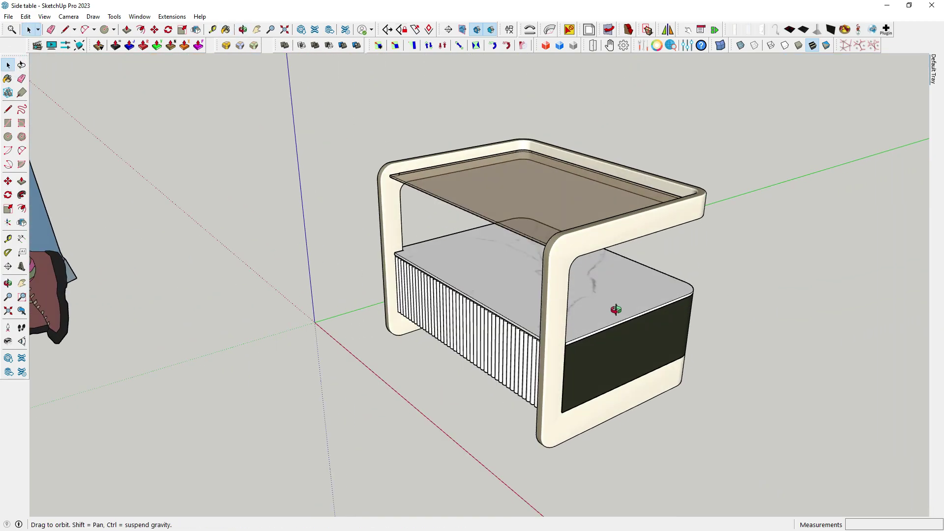
scroll(607, 321, up, 2)
Step: Float the DBS Move joint-animation toolbar beside the model
middle_drag(609, 326, 554, 357)
click(552, 352)
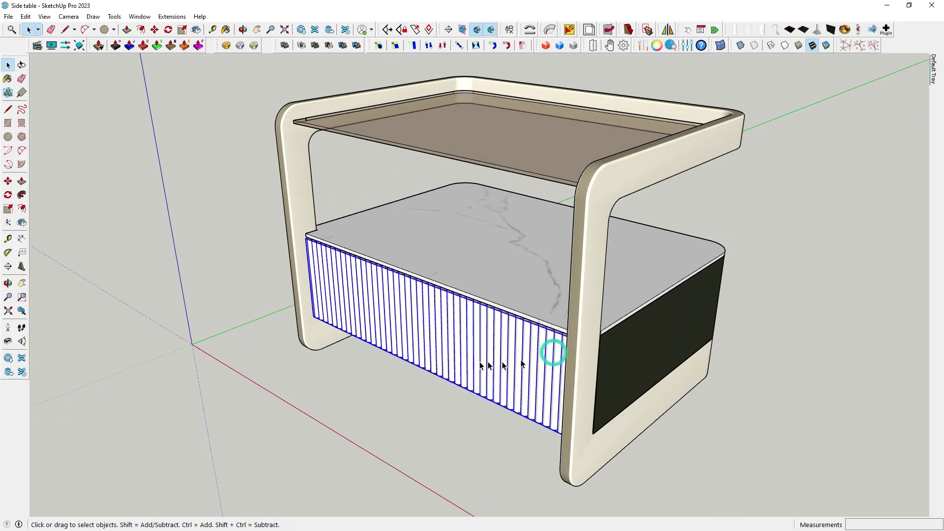
click(216, 250)
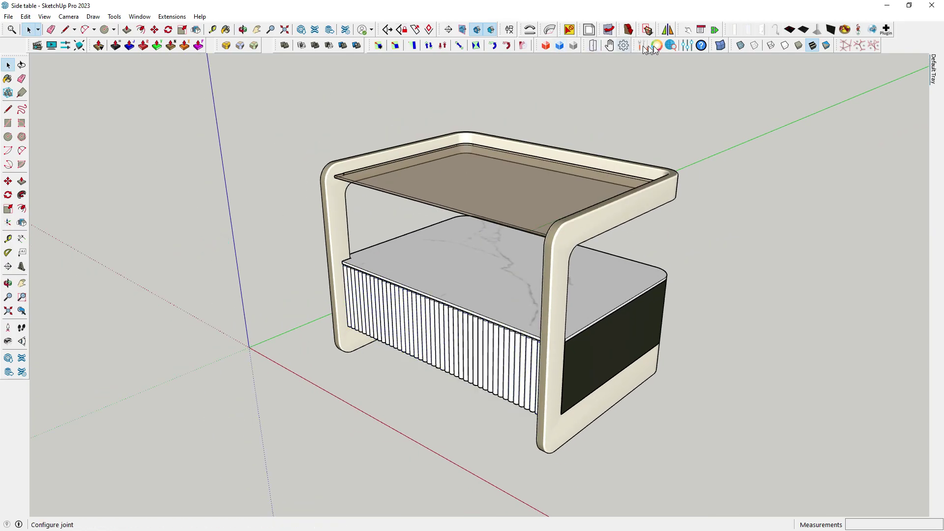
drag(589, 45, 226, 172)
middle_drag(265, 178, 350, 242)
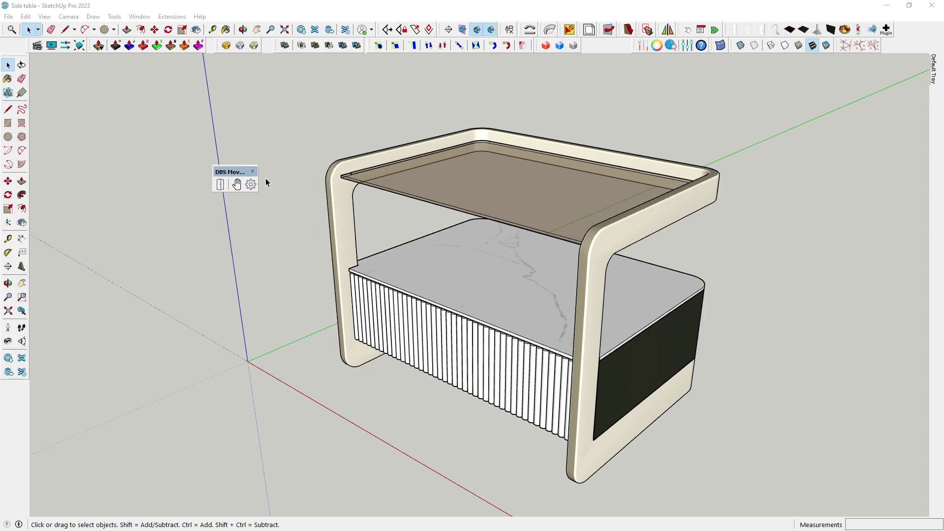
drag(228, 172, 232, 149)
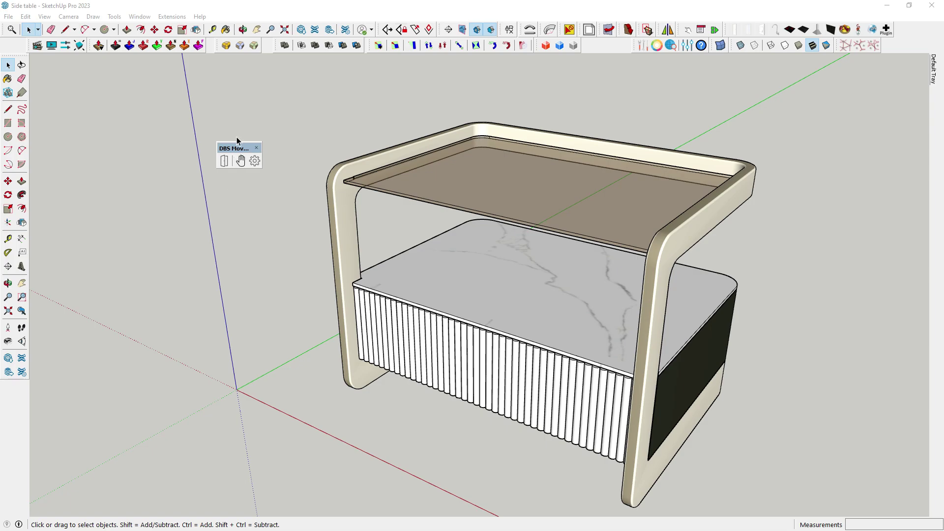
drag(233, 140, 238, 123)
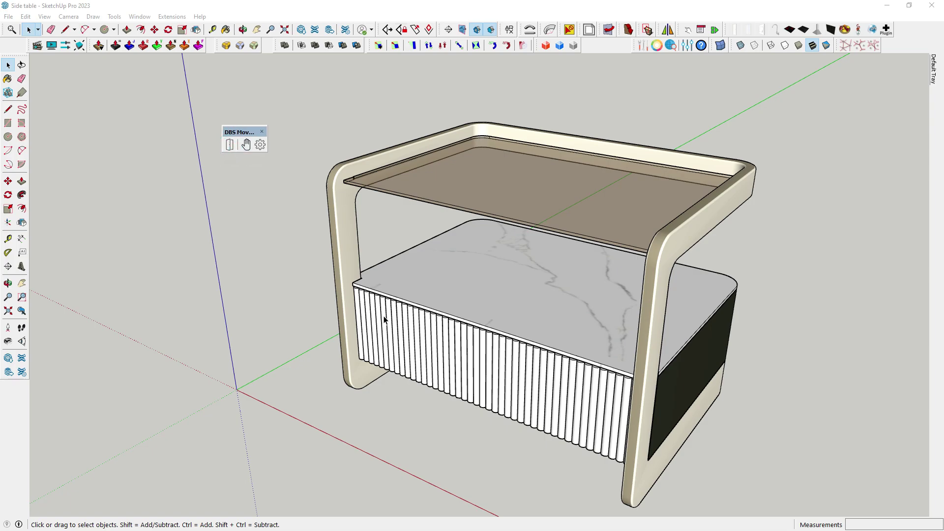
Step: Orbit around the table and check the fluted drawer front
mouse_move(393, 323)
middle_down()
mouse_move(414, 313)
mouse_move(409, 326)
middle_up()
click(388, 332)
scroll(426, 334, down, 2)
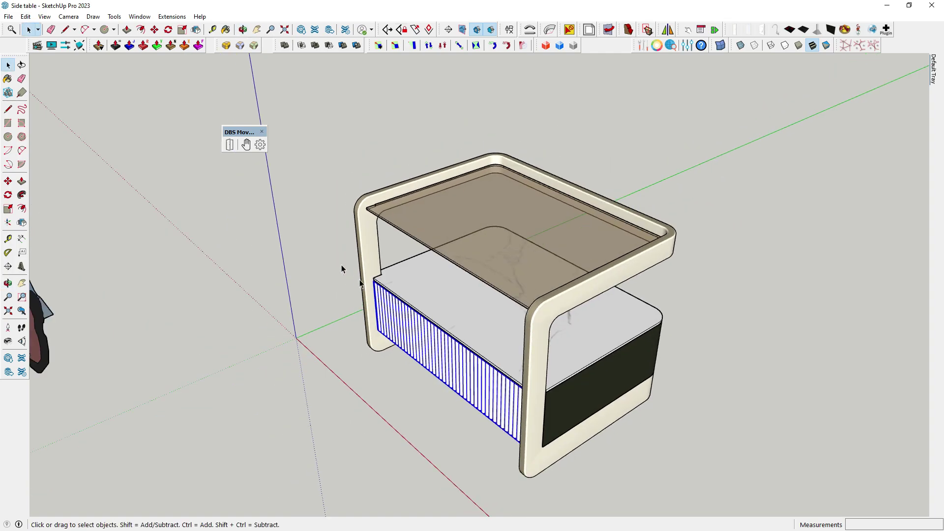
middle_drag(238, 161, 322, 226)
click(323, 227)
middle_drag(507, 376, 580, 375)
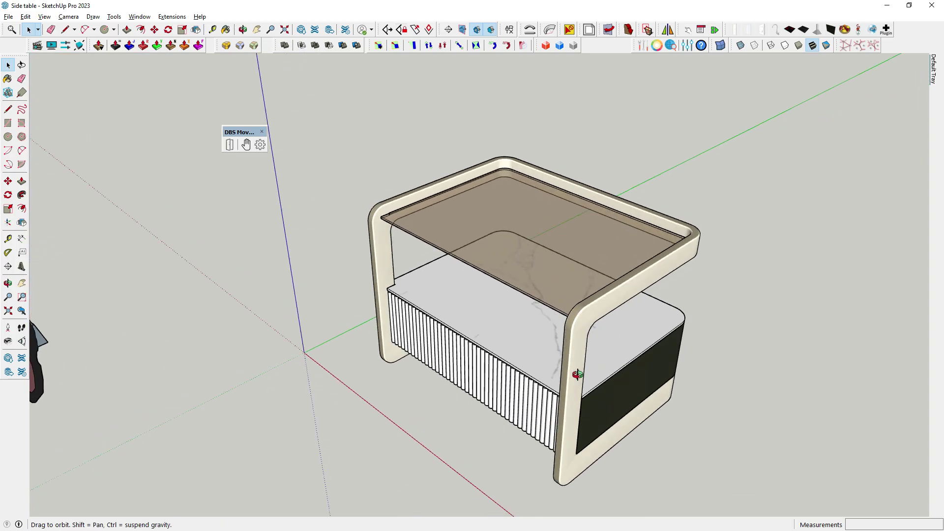
scroll(677, 379, up, 2)
scroll(681, 385, up, 2)
scroll(357, 329, down, 2)
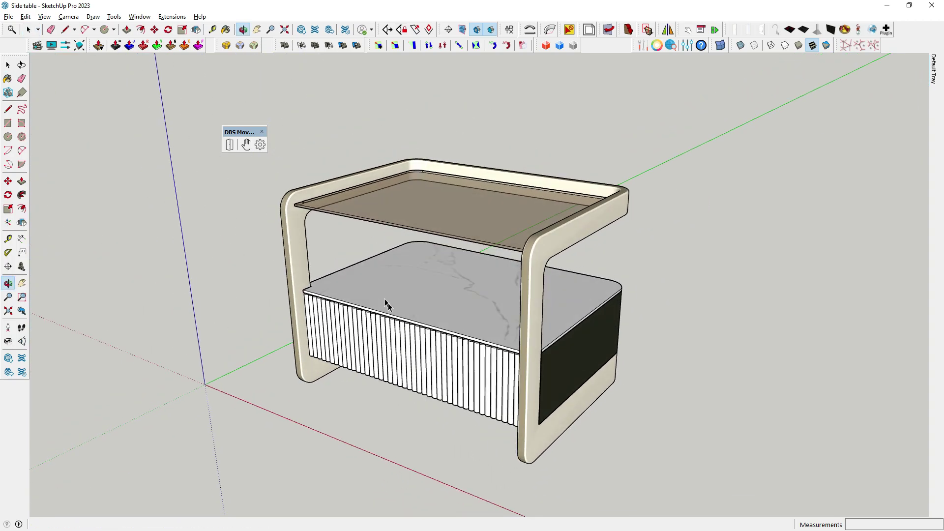
Step: Make the fluted drawer front a DBS Mover slider joint with 3-second animation time
click(260, 145)
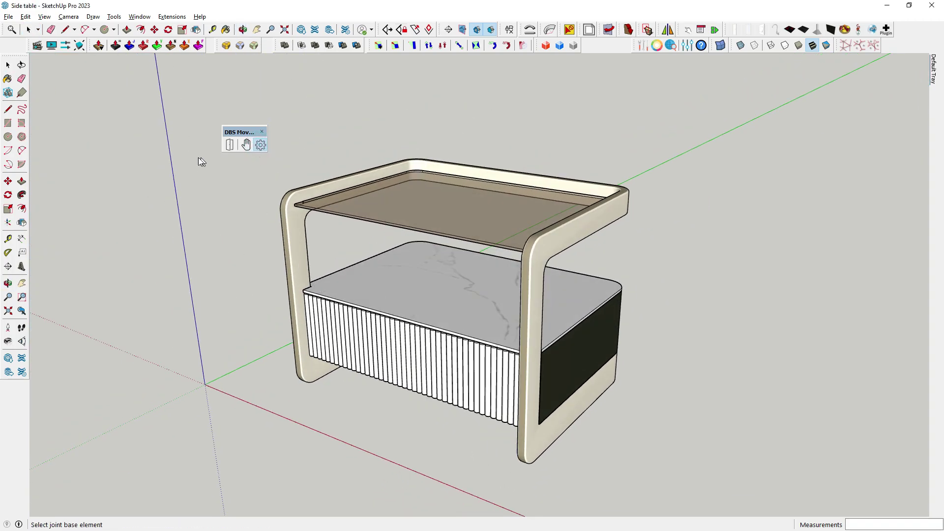
click(364, 330)
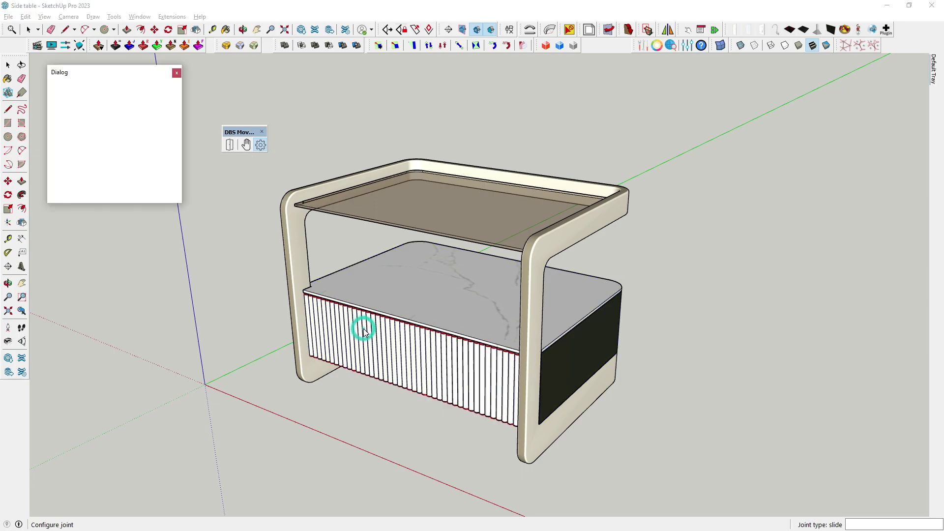
drag(126, 77, 130, 66)
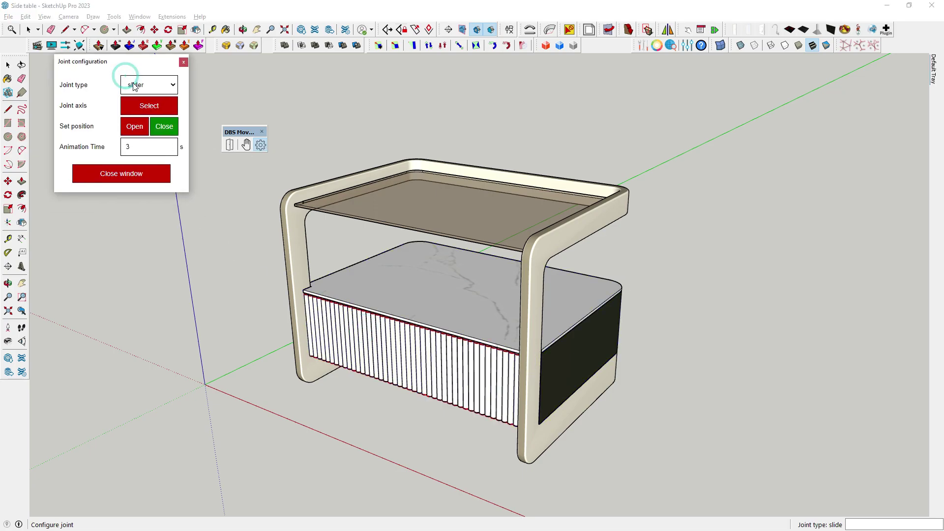
click(138, 109)
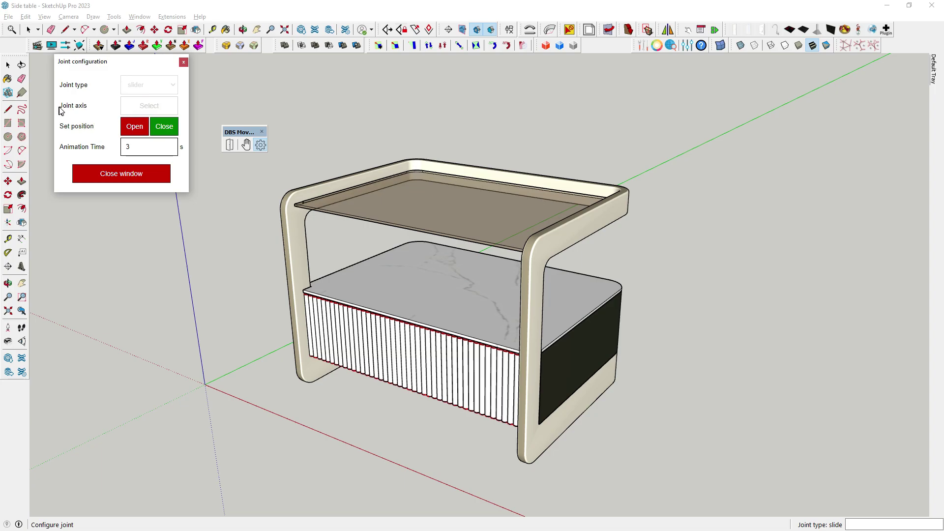
Step: Pick the drawer's bottom edge as the slider joint's red-axis direction
middle_drag(305, 163, 309, 216)
scroll(310, 270, up, 3)
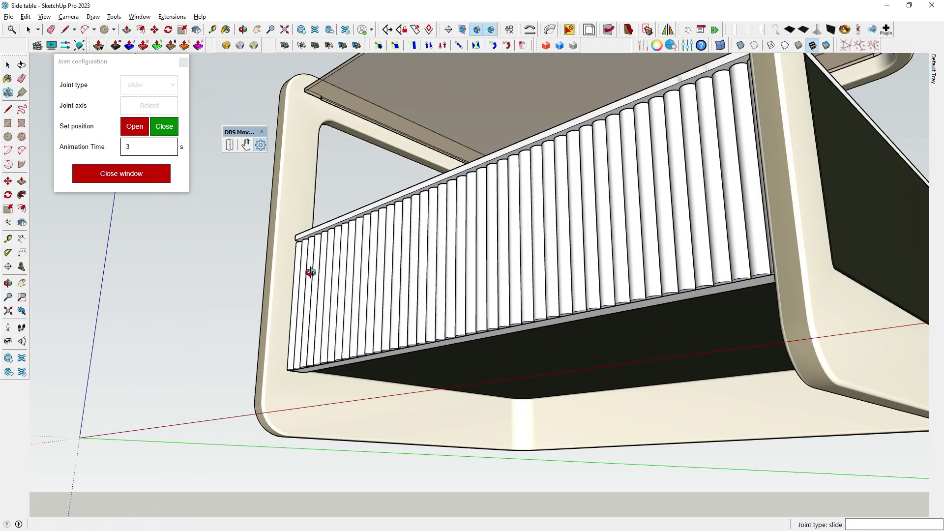
scroll(294, 357, up, 3)
scroll(294, 356, down, 1)
click(288, 365)
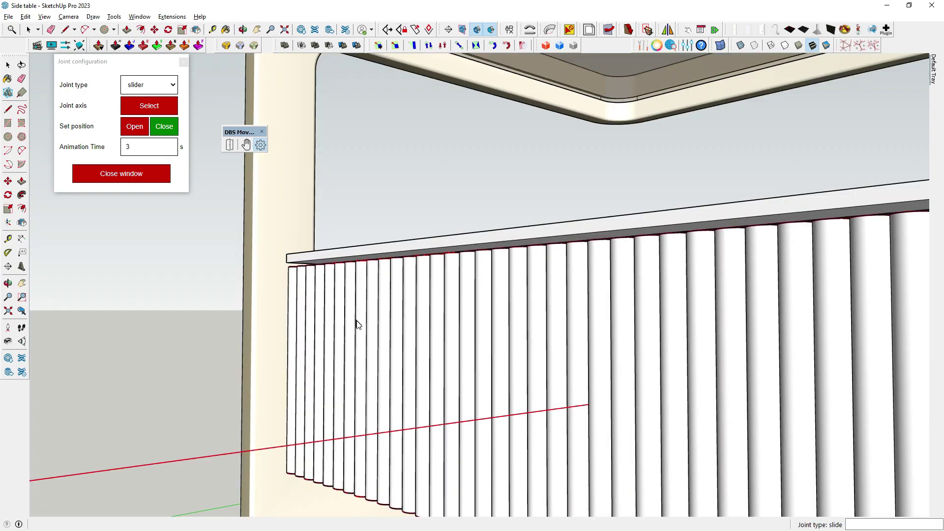
Step: Zoom out and orbit to look down on the whole side table
scroll(357, 325, down, 1)
scroll(344, 315, down, 1)
scroll(333, 295, down, 1)
scroll(334, 298, down, 1)
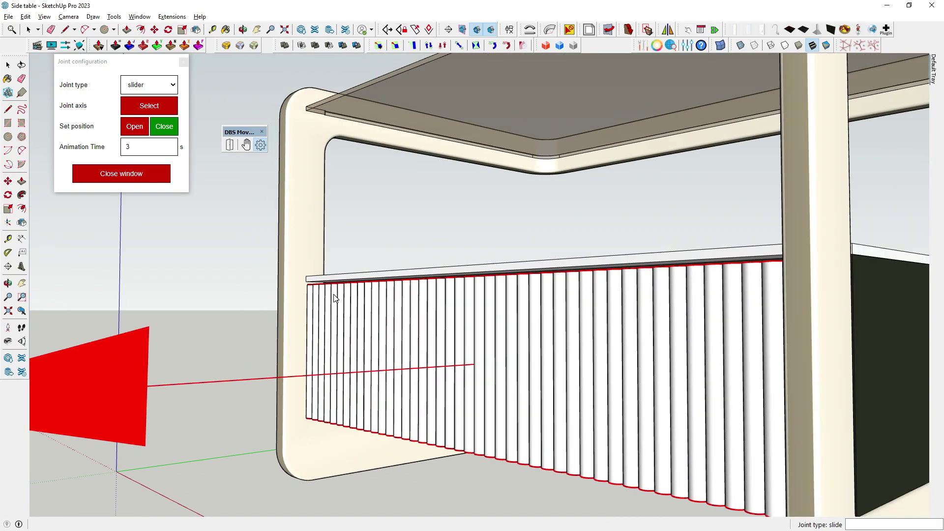
scroll(334, 298, down, 2)
middle_drag(327, 295, 320, 426)
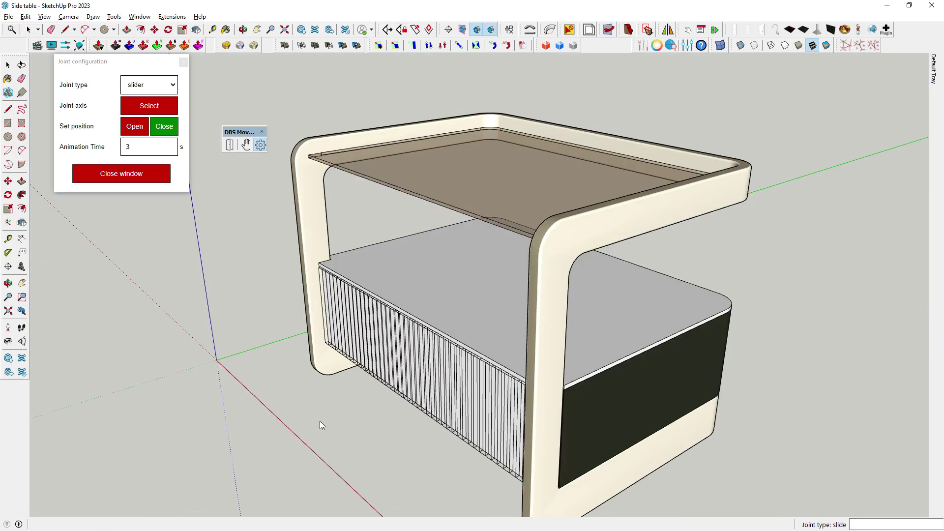
scroll(317, 316, down, 1)
scroll(290, 285, down, 1)
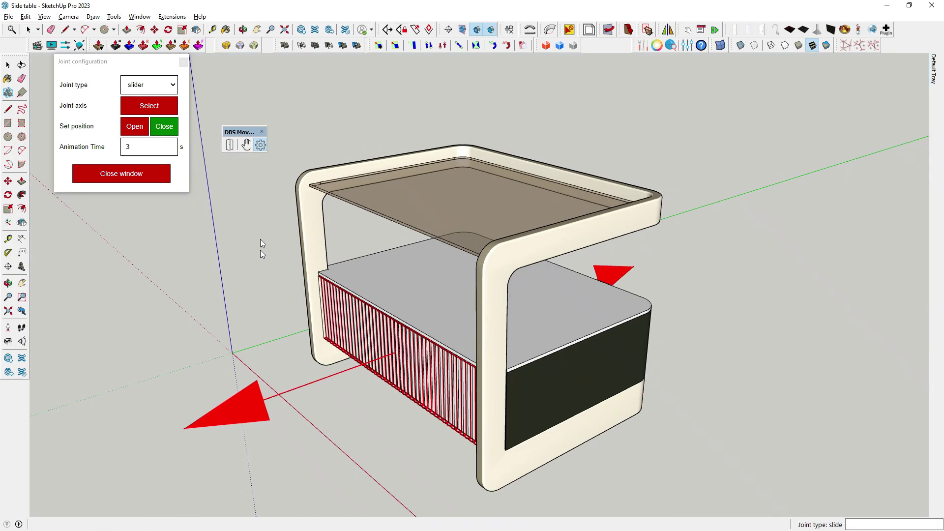
Step: Slide the fluted drawer out along its joint with the DBS Move tool to an open position
click(246, 145)
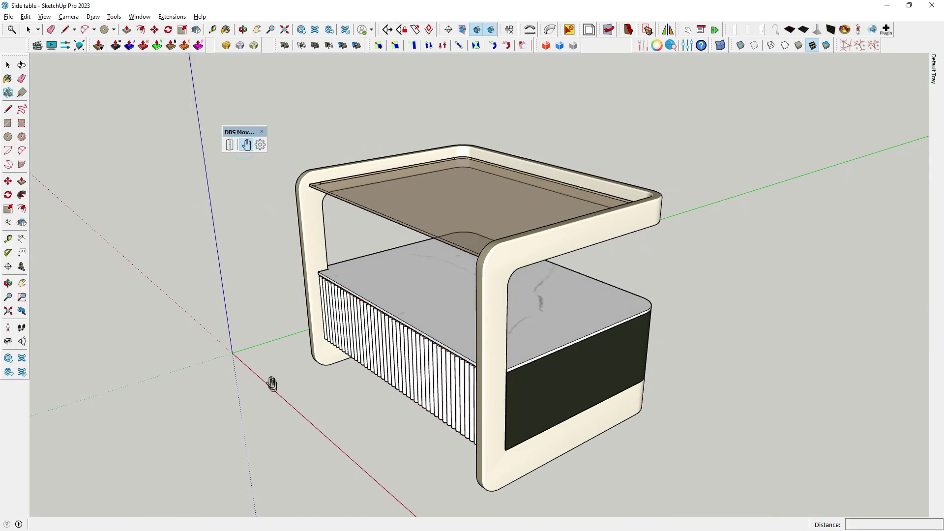
click(368, 343)
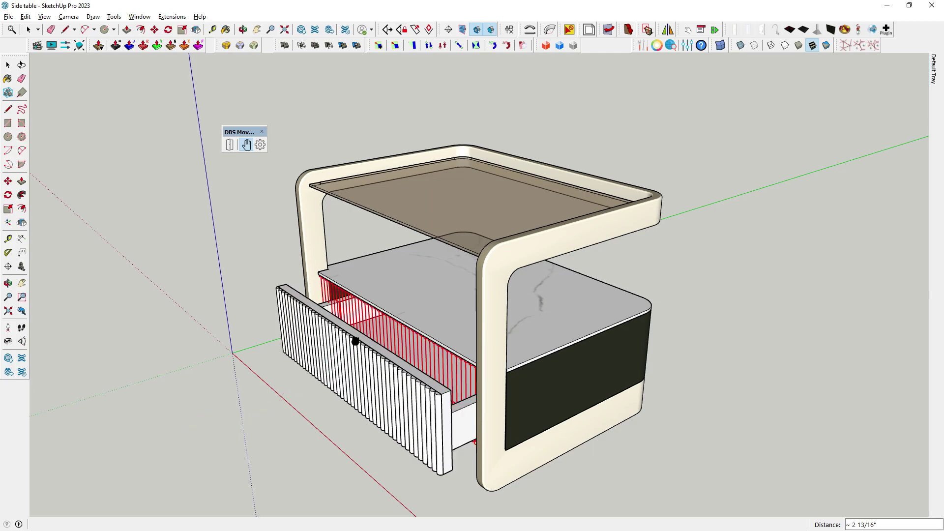
click(304, 359)
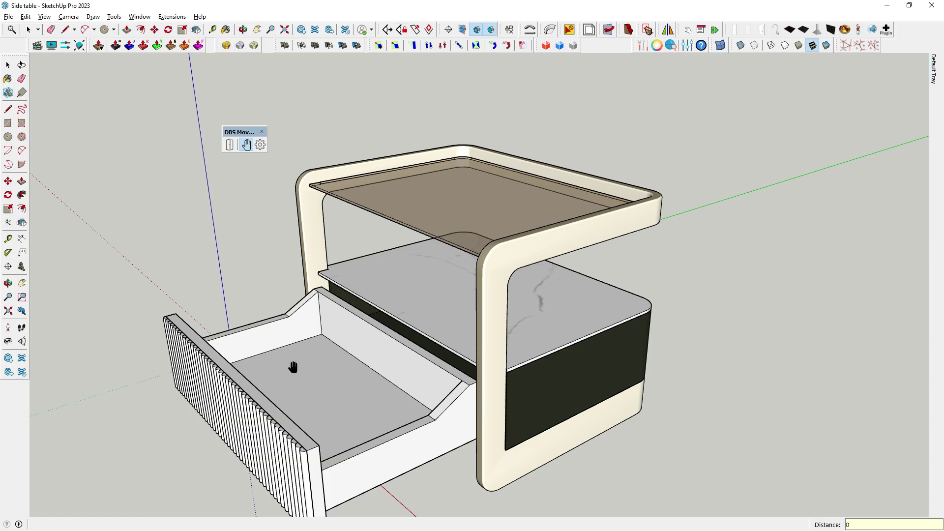
click(289, 364)
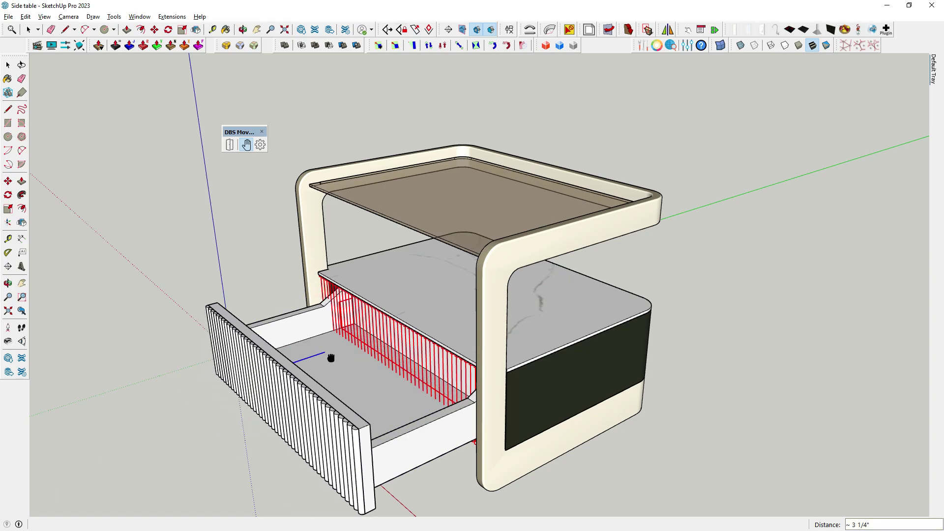
click(329, 357)
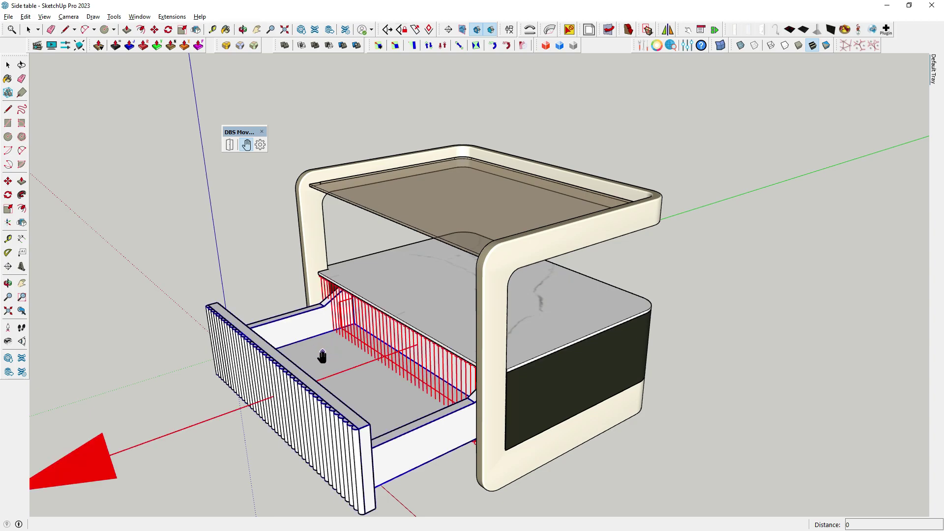
Step: Store the drawer's pulled-out position as its Open state via DBS Move Rotate Open Close
right_click(282, 389)
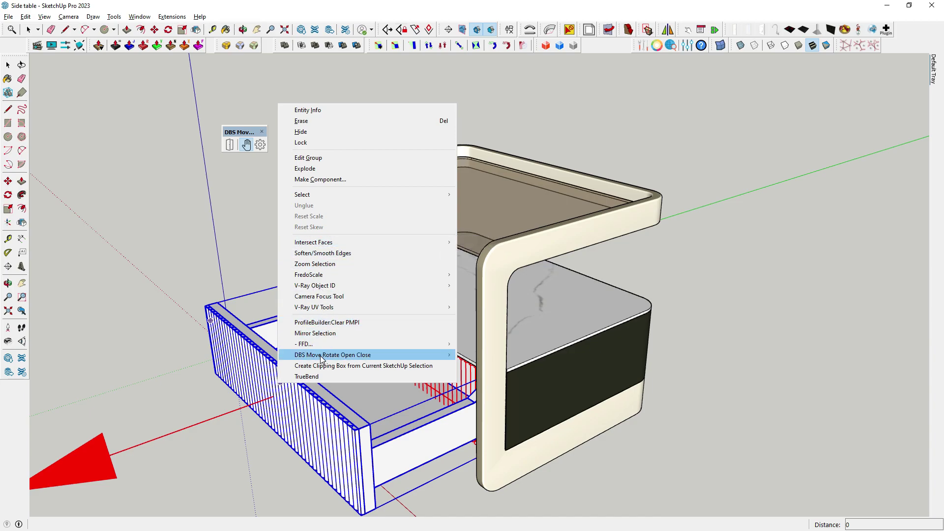
mouse_move(332, 355)
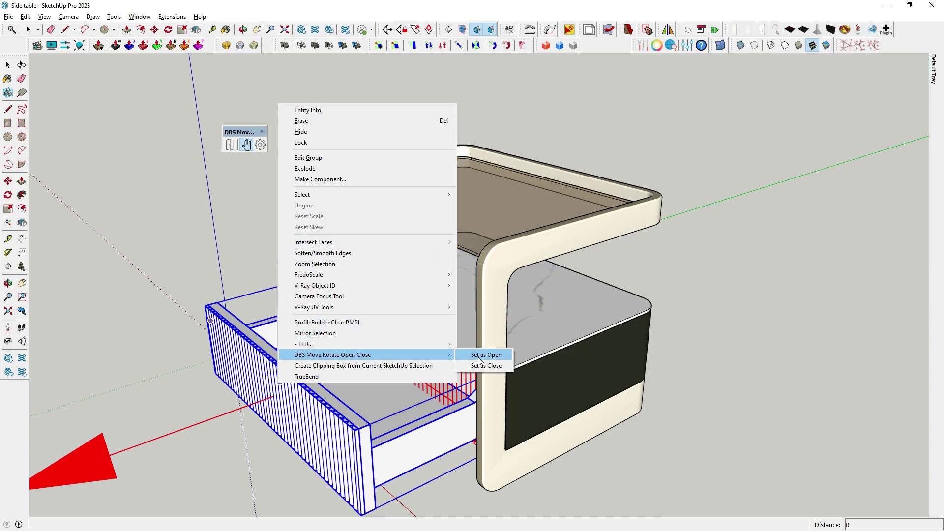
click(480, 355)
key(Escape)
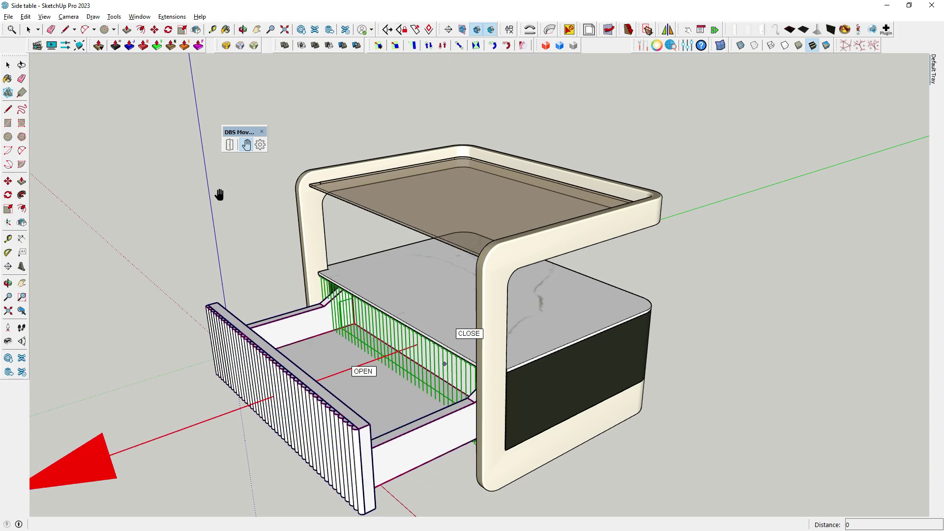
Step: Test the drawer animation, sliding it closed, open, and closed again
click(270, 386)
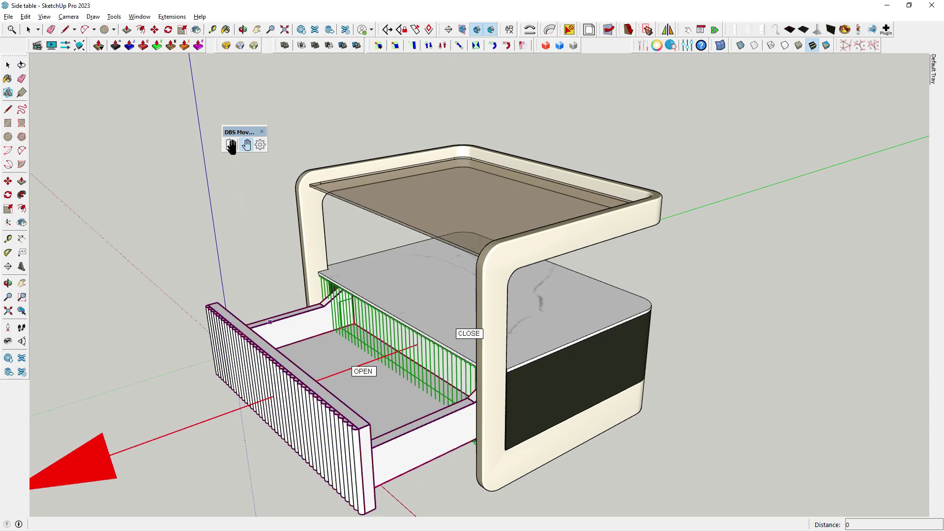
click(230, 145)
click(264, 359)
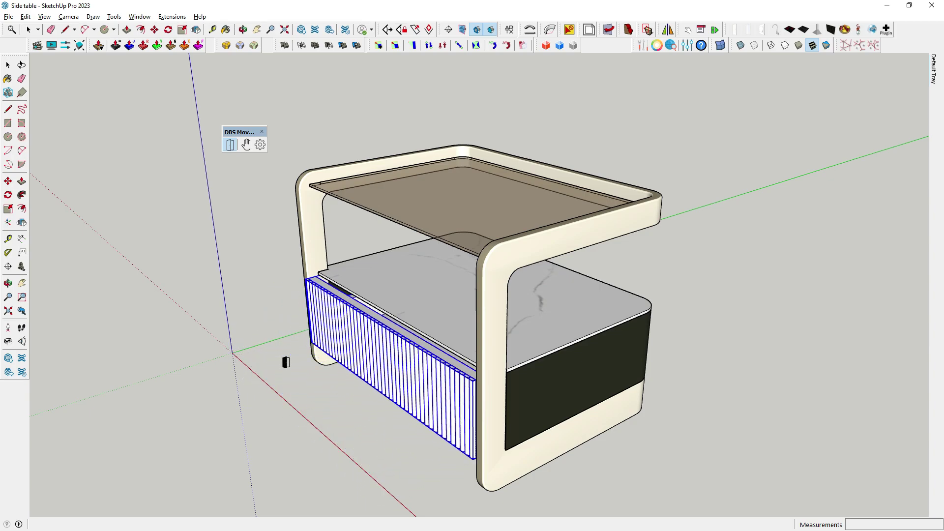
click(396, 348)
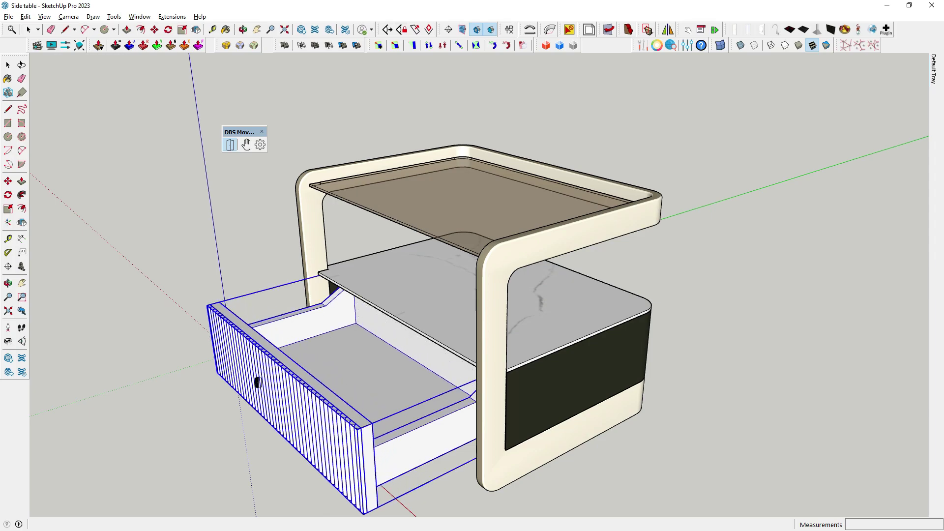
click(257, 383)
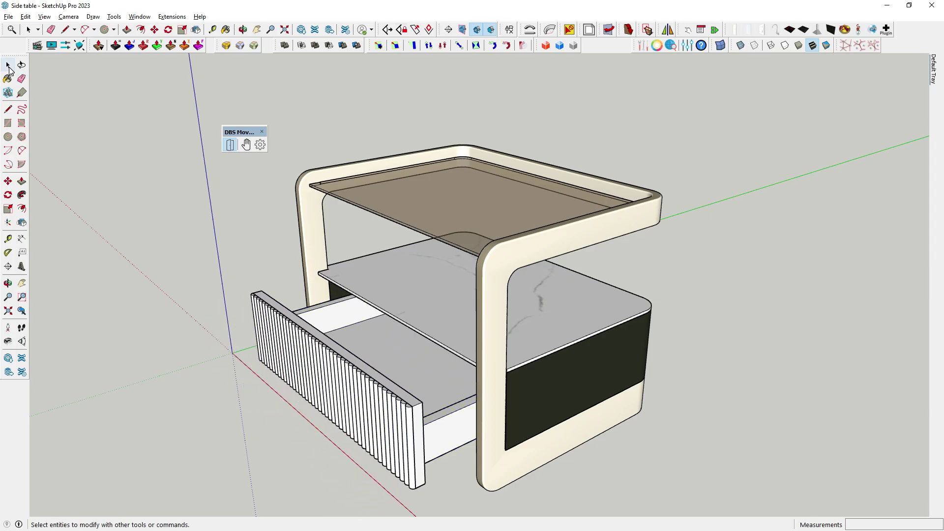
Step: Orbit and zoom to frame the finished side table from the front with its drawer closed
click(8, 67)
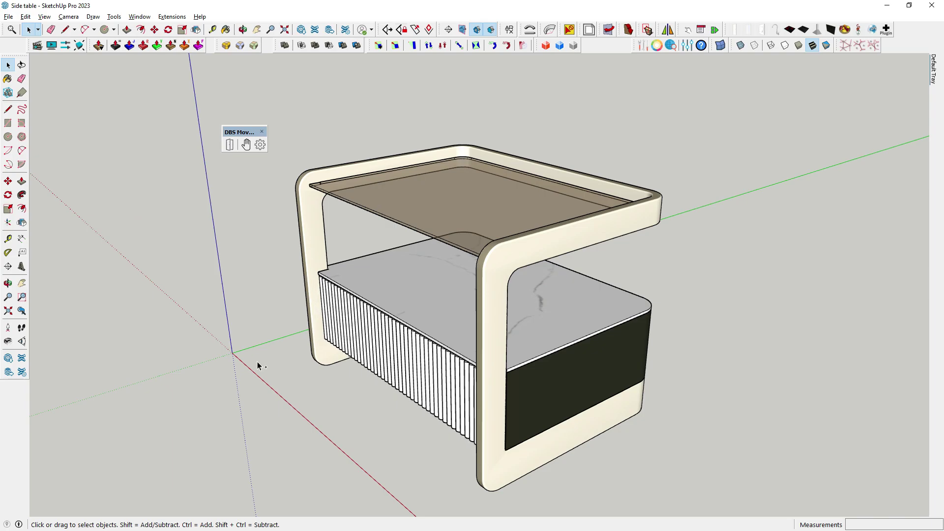
mouse_move(258, 362)
middle_down()
mouse_move(379, 389)
mouse_move(374, 395)
middle_up()
scroll(359, 406, down, 2)
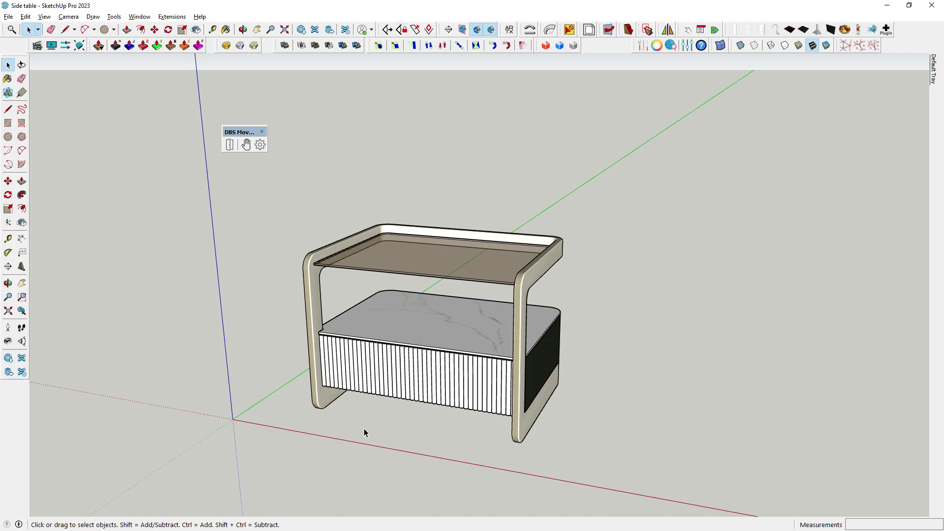
middle_drag(355, 433, 297, 451)
scroll(412, 359, up, 1)
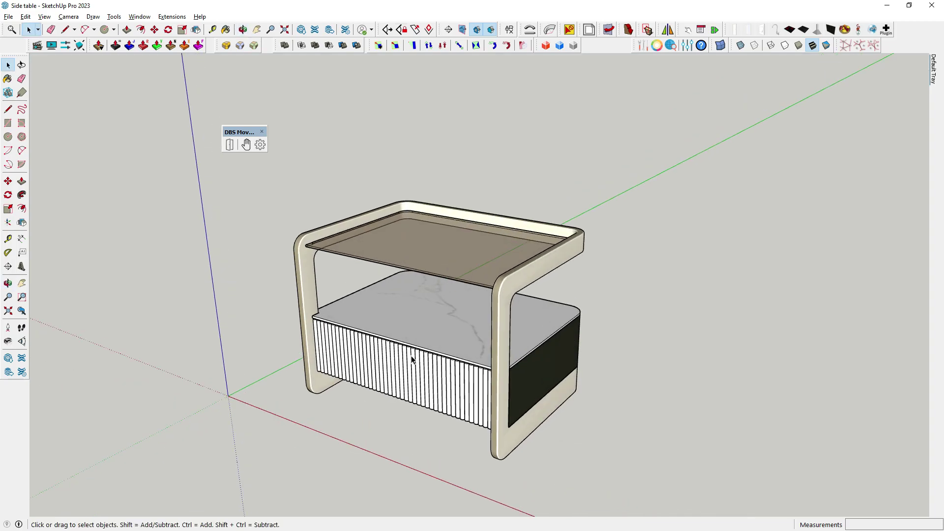
scroll(392, 387, down, 1)
middle_drag(370, 423, 418, 343)
key(o)
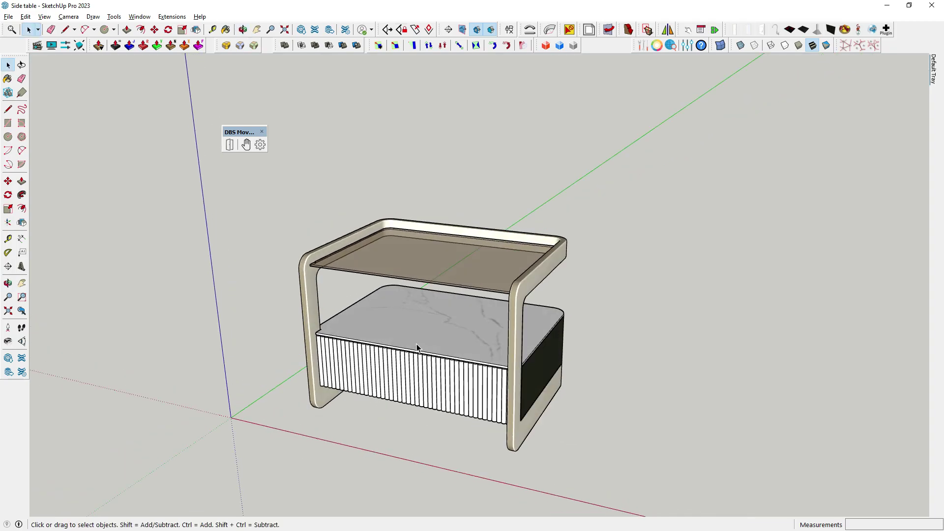
scroll(417, 344, up, 1)
drag(418, 344, 415, 372)
key(space)
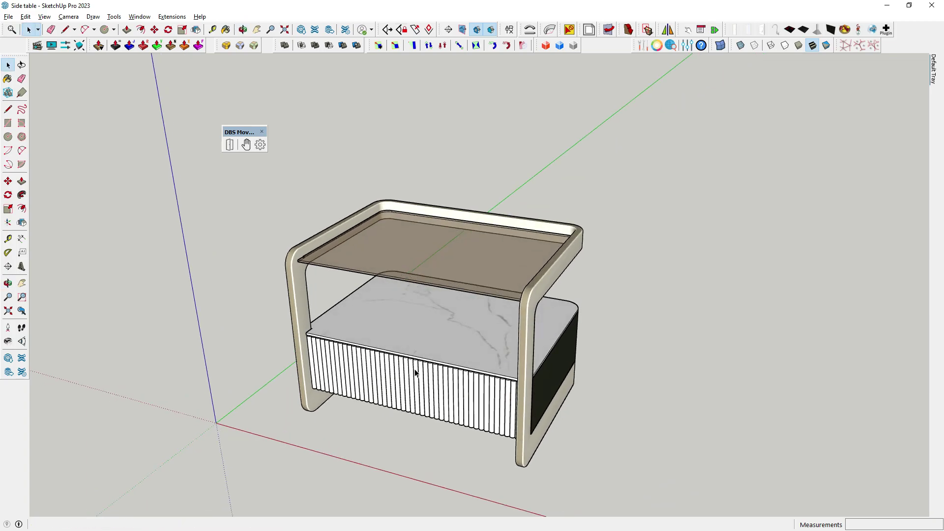